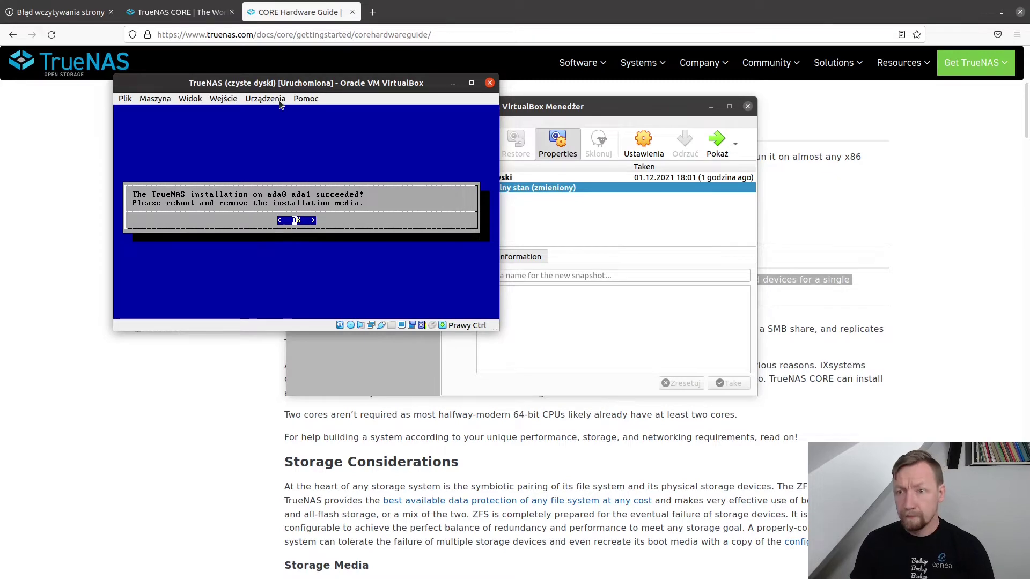
# Acknowledge the successful TrueNAS install and reboot the system from the Console Setup menu.
pyautogui.press('Return')
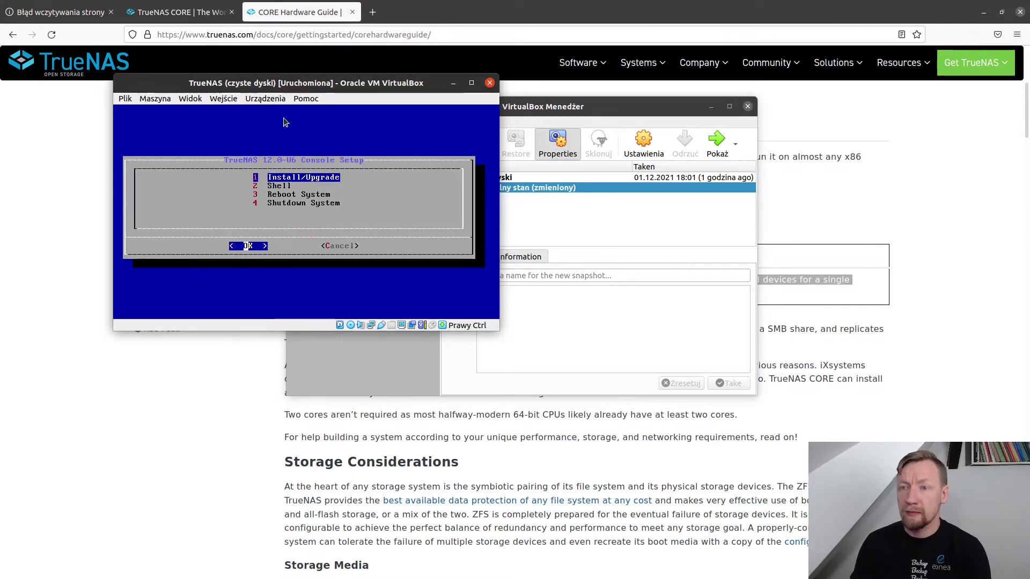
pyautogui.press('Down')
pyautogui.press('Down')
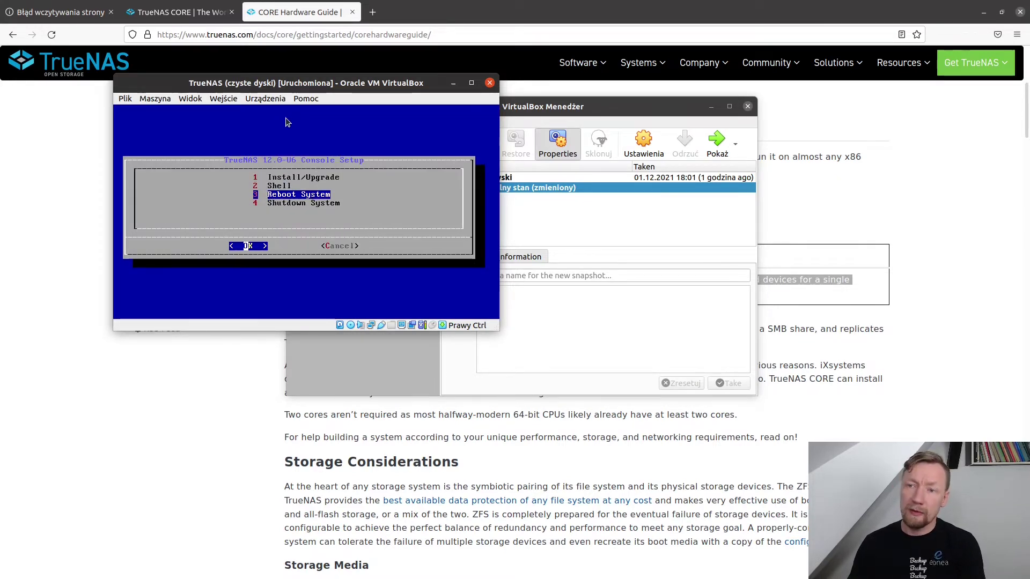
pyautogui.press('Return')
# Force-eject the installation disc from the VM's optical drive so TrueNAS boots from disk.
pyautogui.click(271, 99)
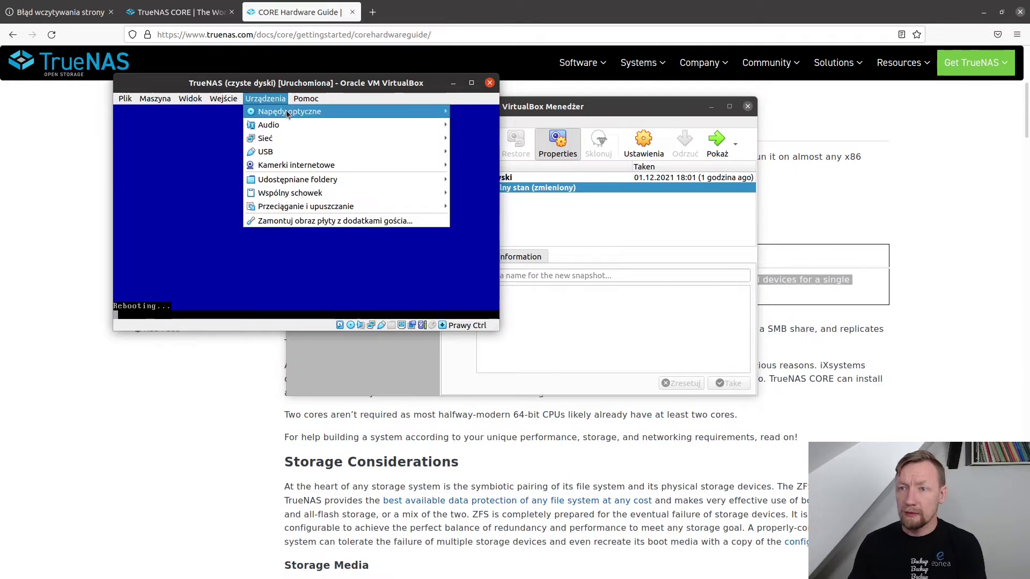
pyautogui.moveTo(285, 111)
pyautogui.click(520, 196)
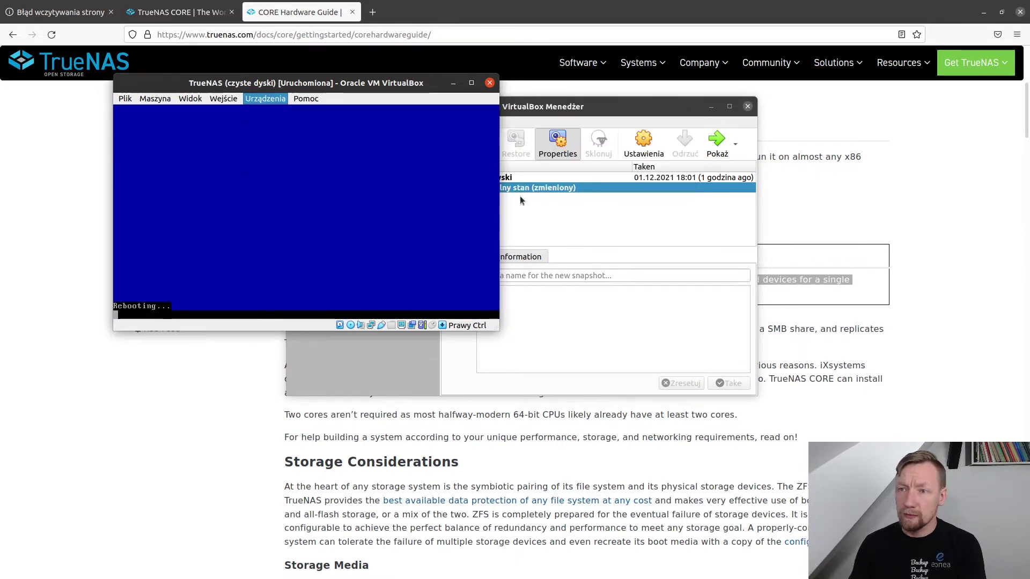
pyautogui.click(315, 258)
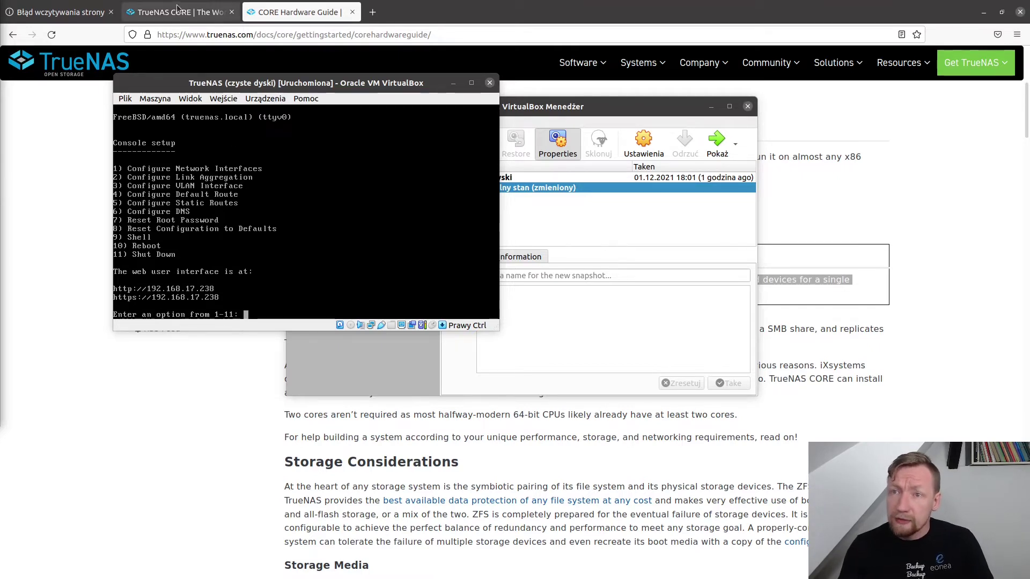
# Reload 192.168.17.238 and log in as root, declining to let Firefox save the login.
pyautogui.click(94, 23)
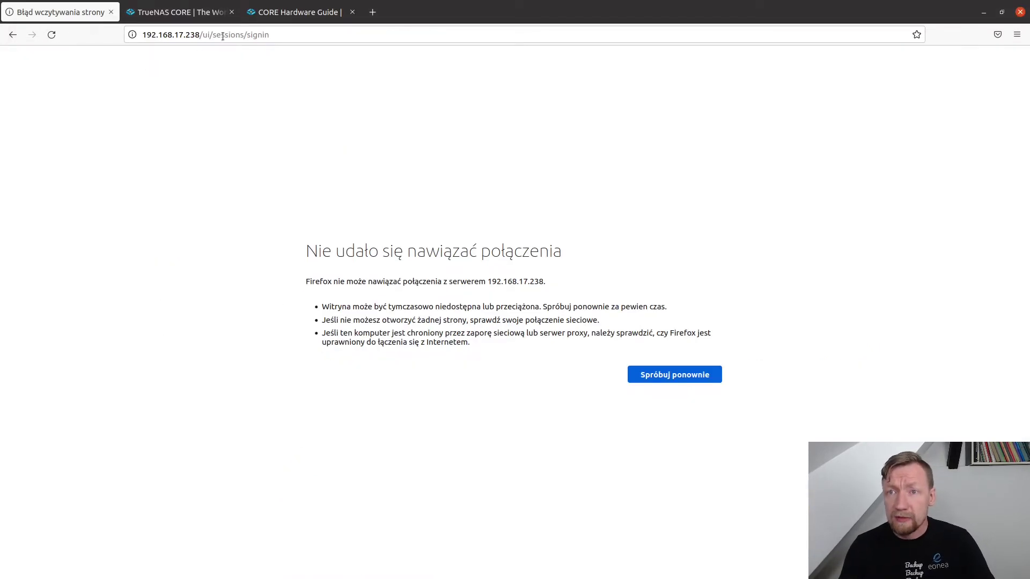
pyautogui.click(344, 35)
pyautogui.press('Return')
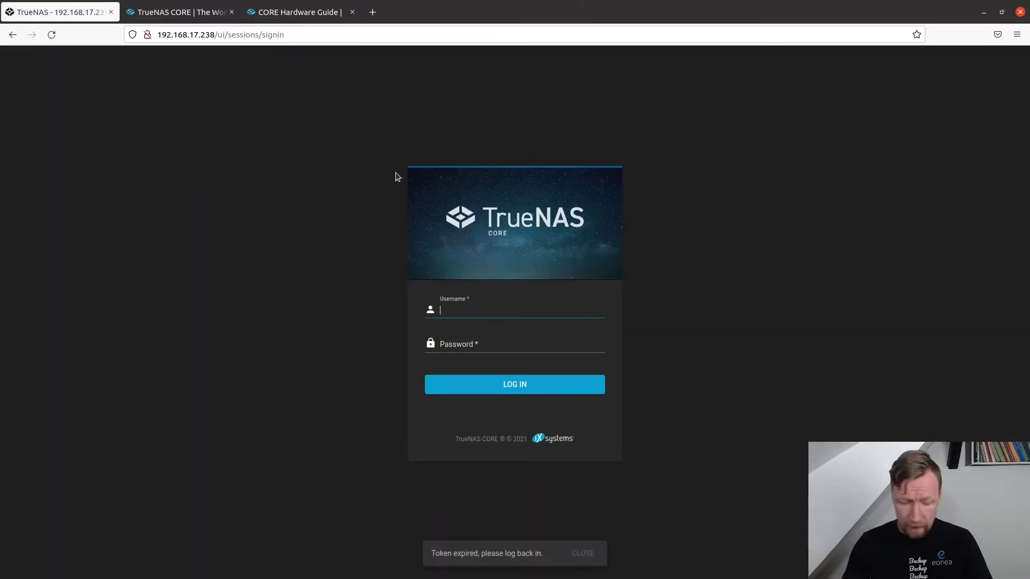
pyautogui.write('root')
pyautogui.press('Tab')
pyautogui.write('**')
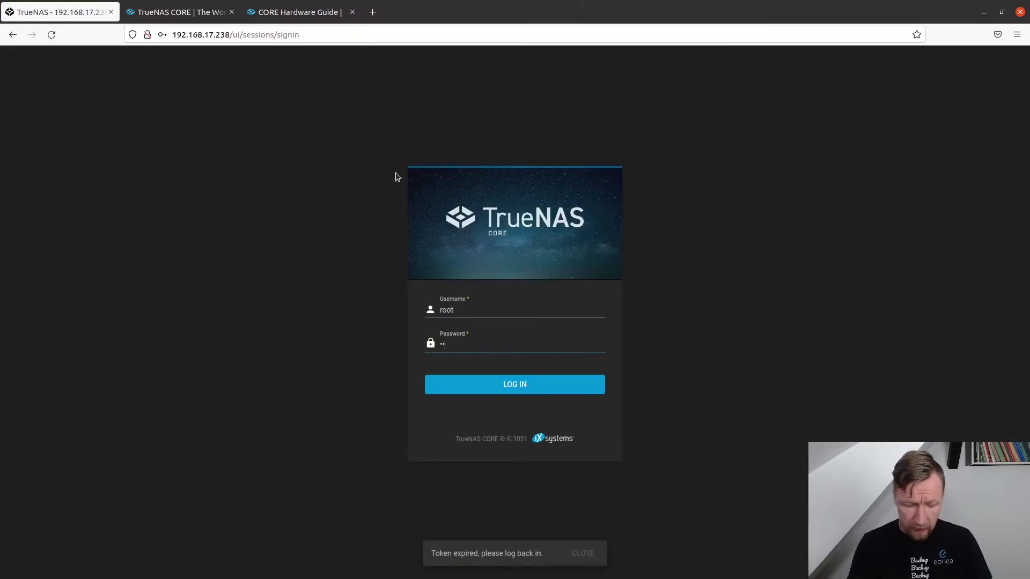
pyautogui.write('******')
pyautogui.press('Return')
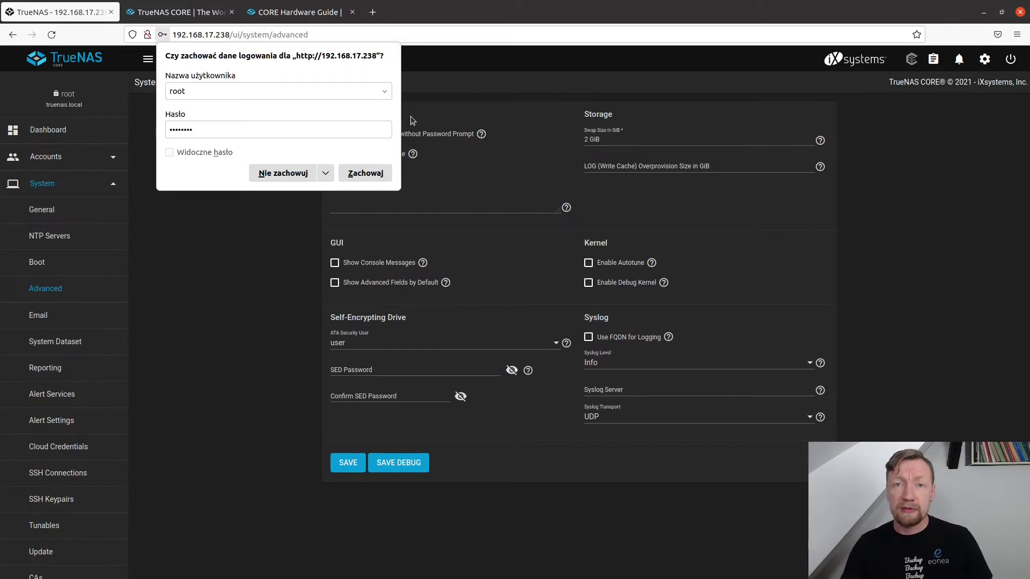
pyautogui.click(285, 173)
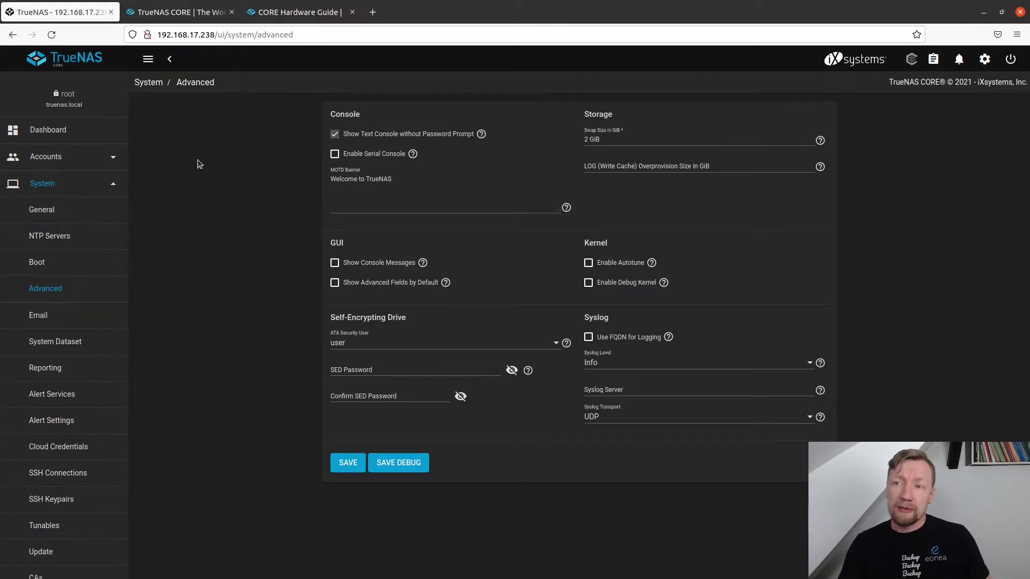
# Open the Accounts > Users list and dismiss its note.
pyautogui.click(60, 161)
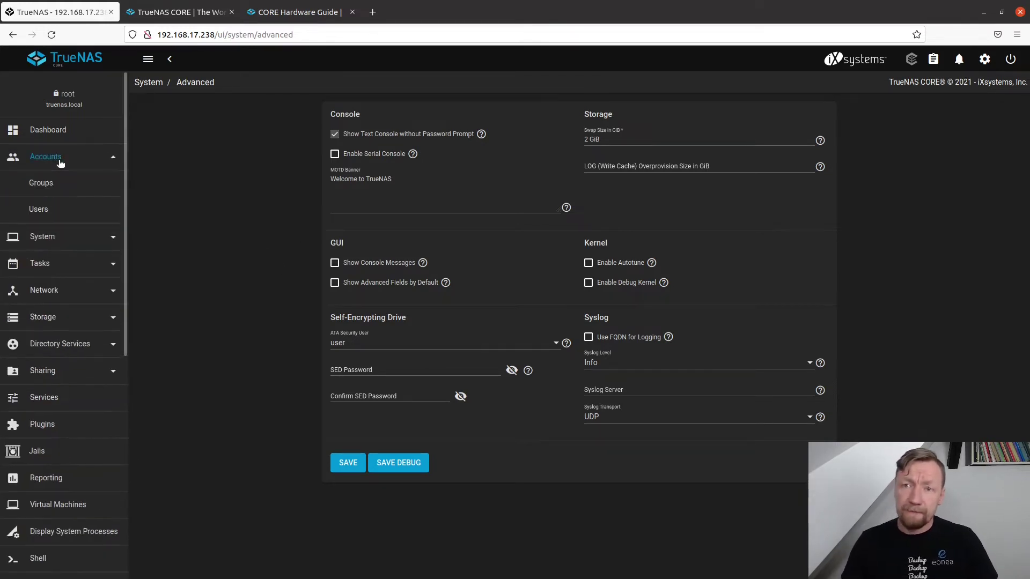
pyautogui.click(38, 211)
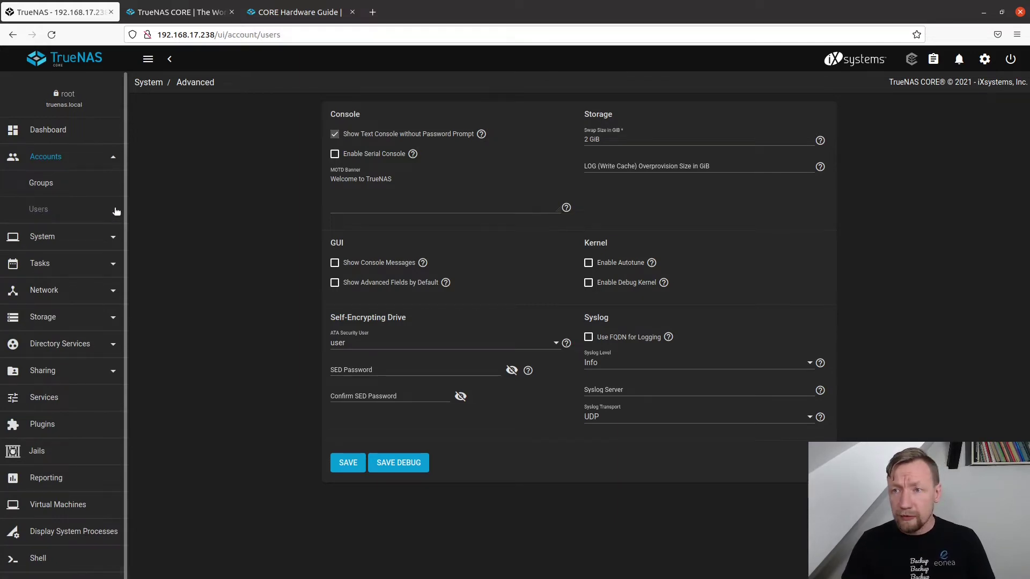
pyautogui.click(642, 343)
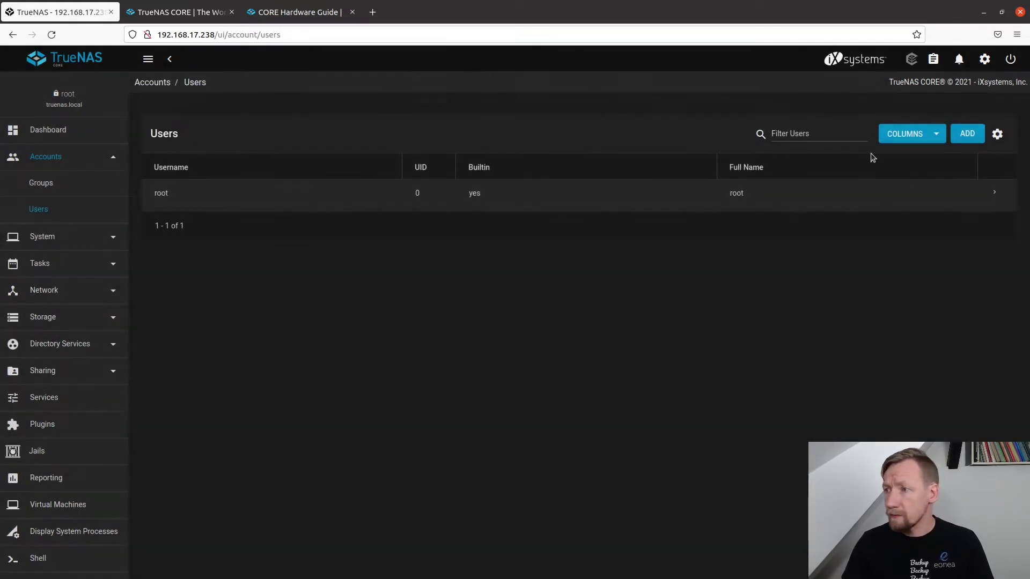
# Add a new user with full name, username and password, submitted as UID 1000.
pyautogui.click(967, 133)
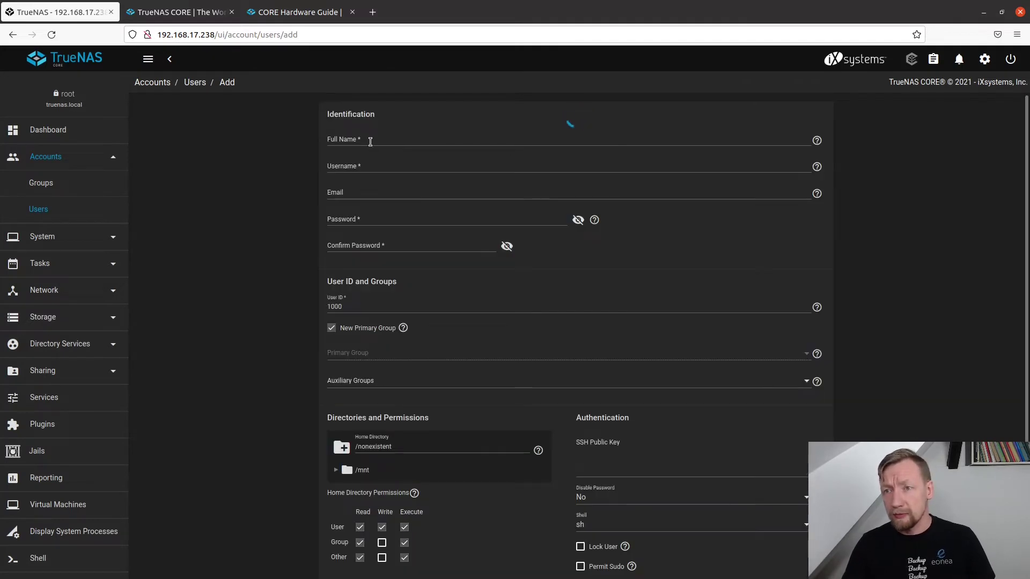
pyautogui.click(371, 140)
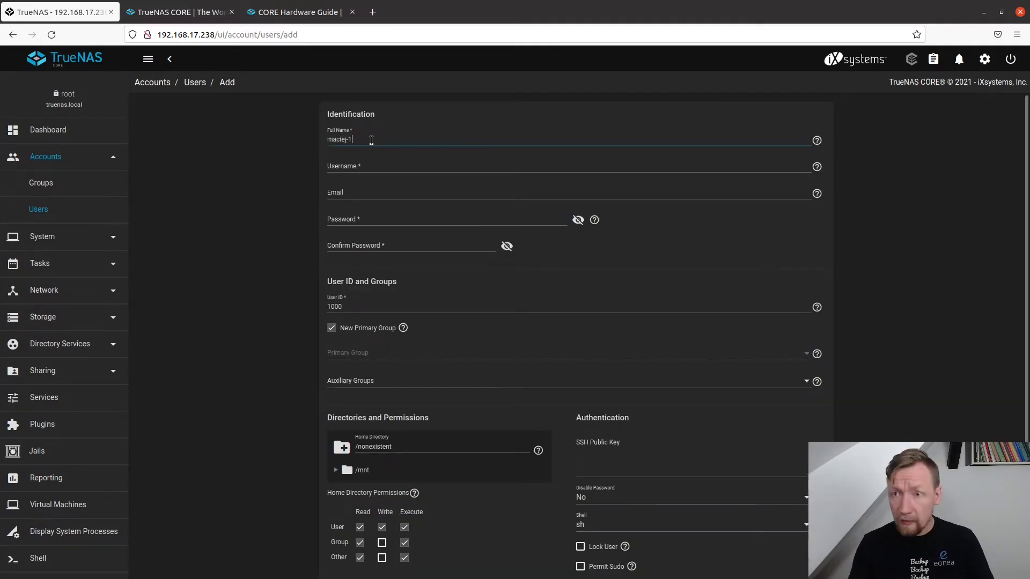
pyautogui.click(380, 218)
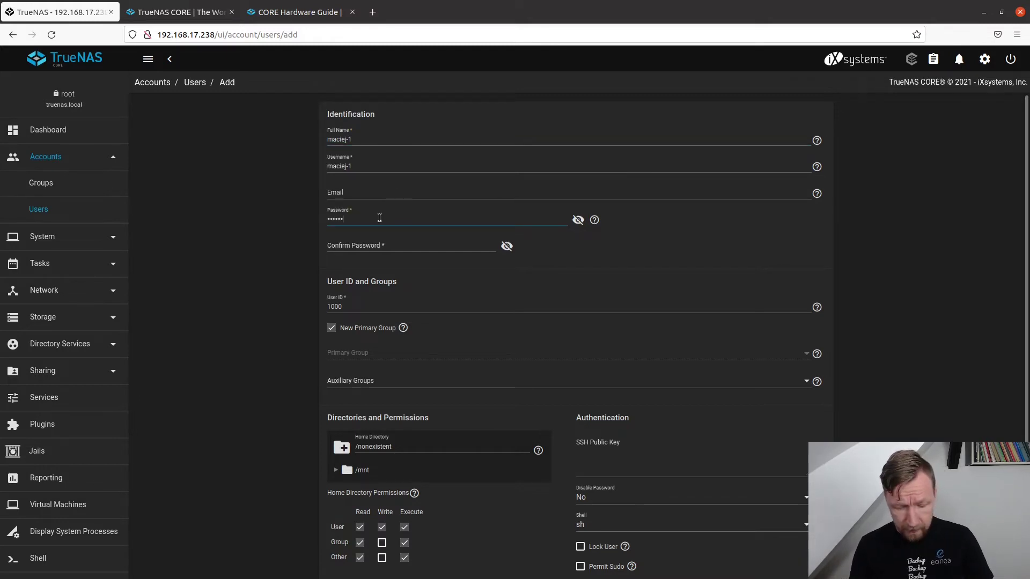
pyautogui.write('a')
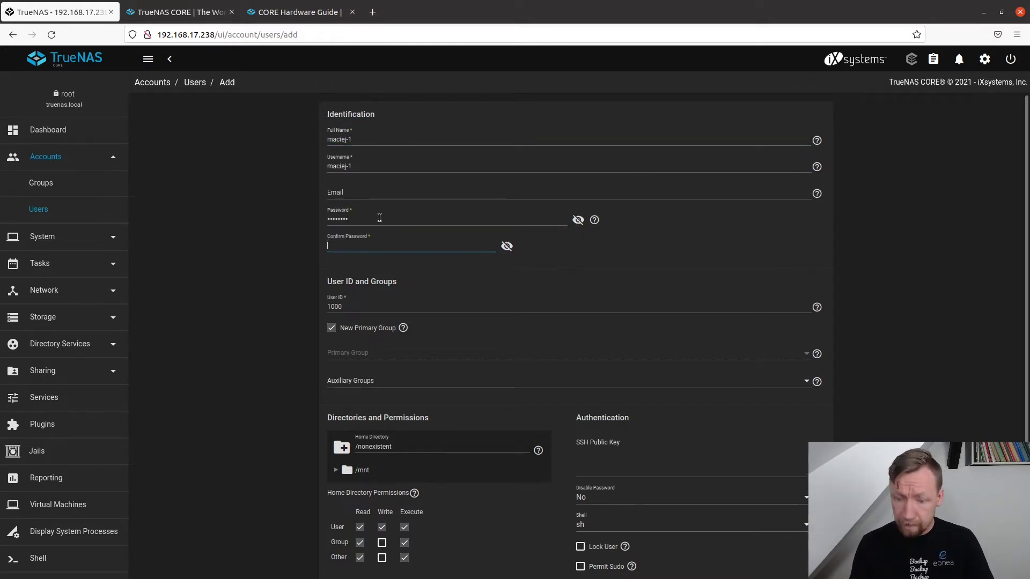
pyautogui.write('a')
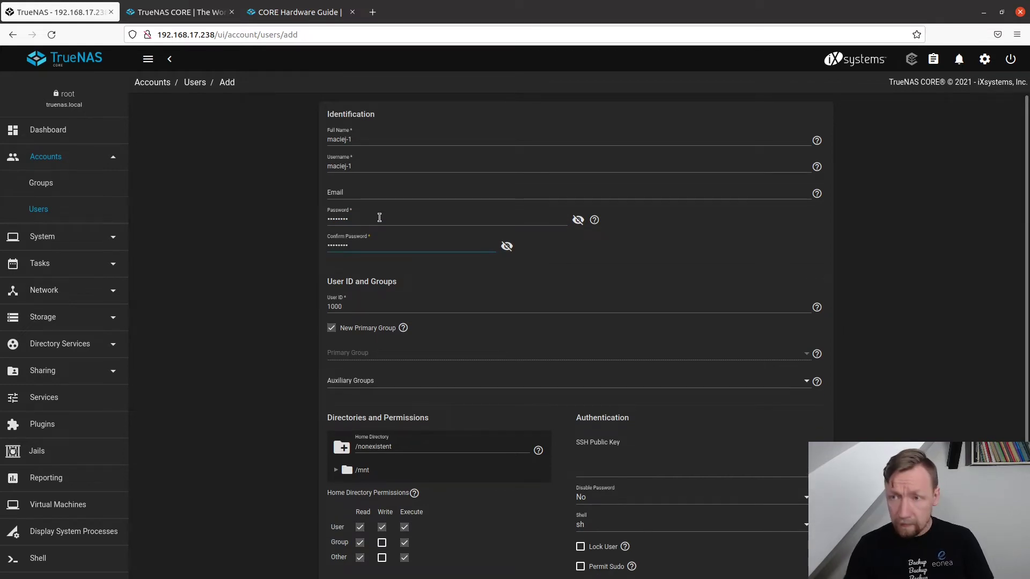
pyautogui.scroll(-2, 235, 389)
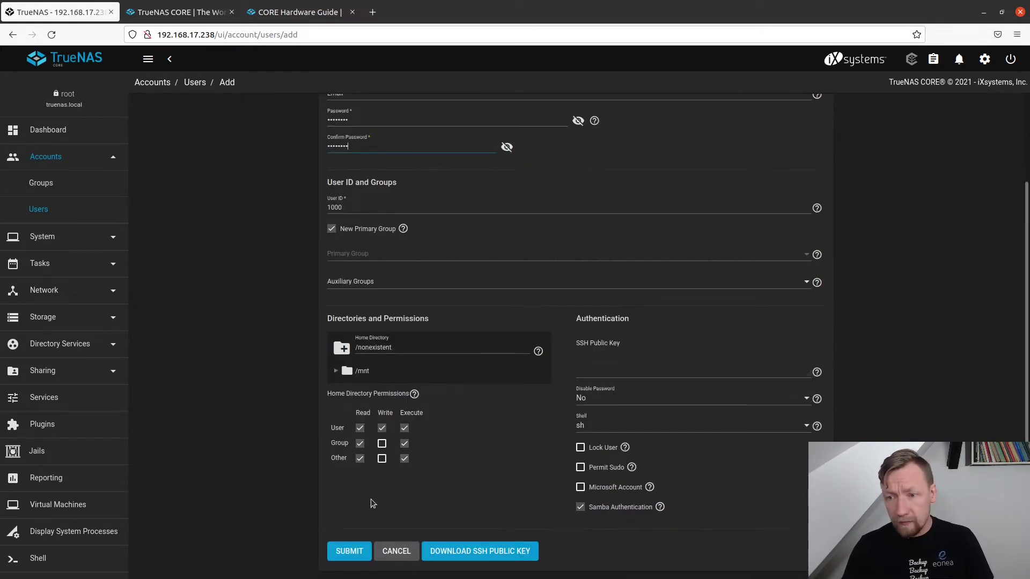
pyautogui.click(354, 554)
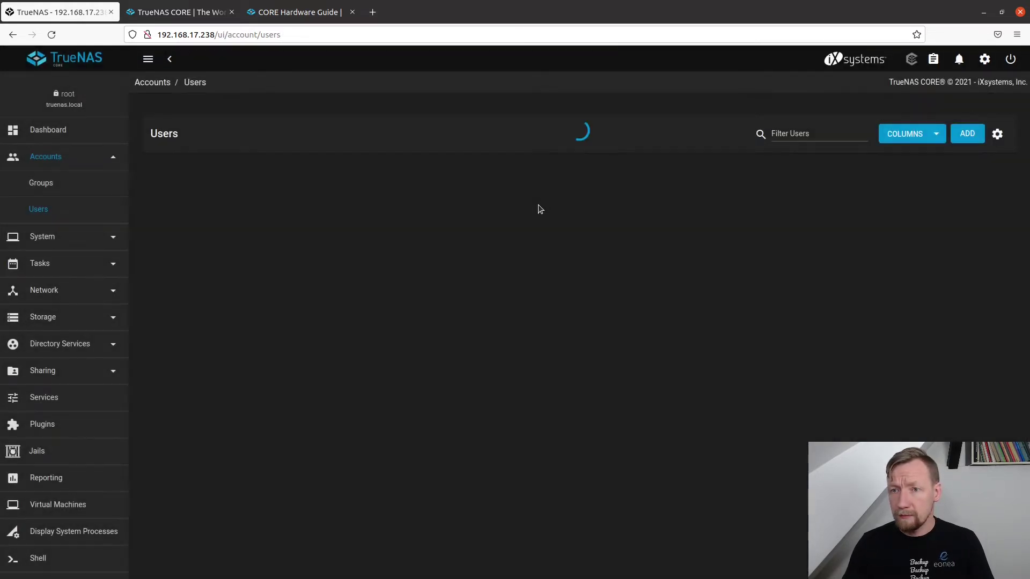
# Add a second user with full name, username and confirmed password, submitted as UID 1001.
pyautogui.click(968, 140)
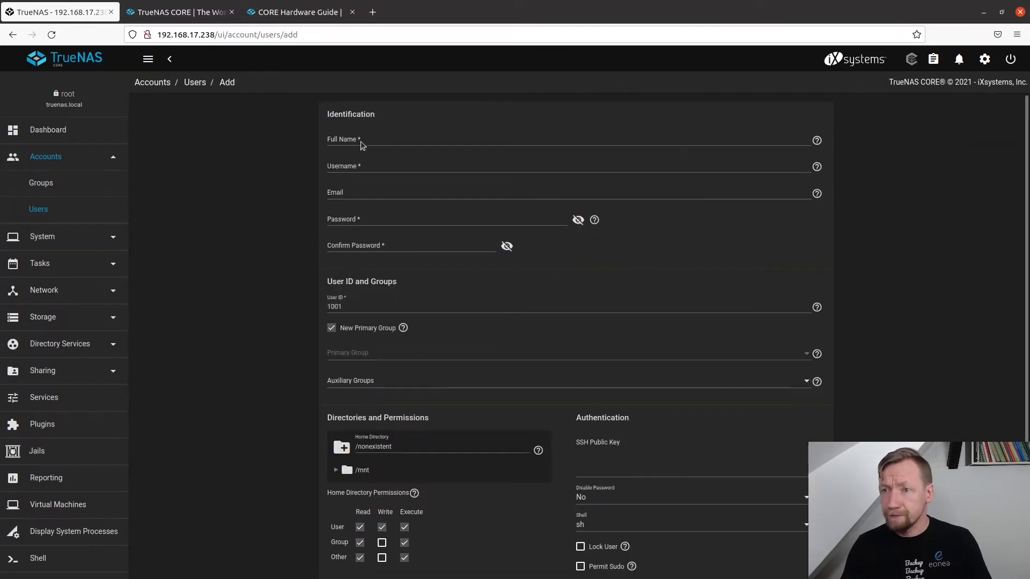
pyautogui.click(360, 141)
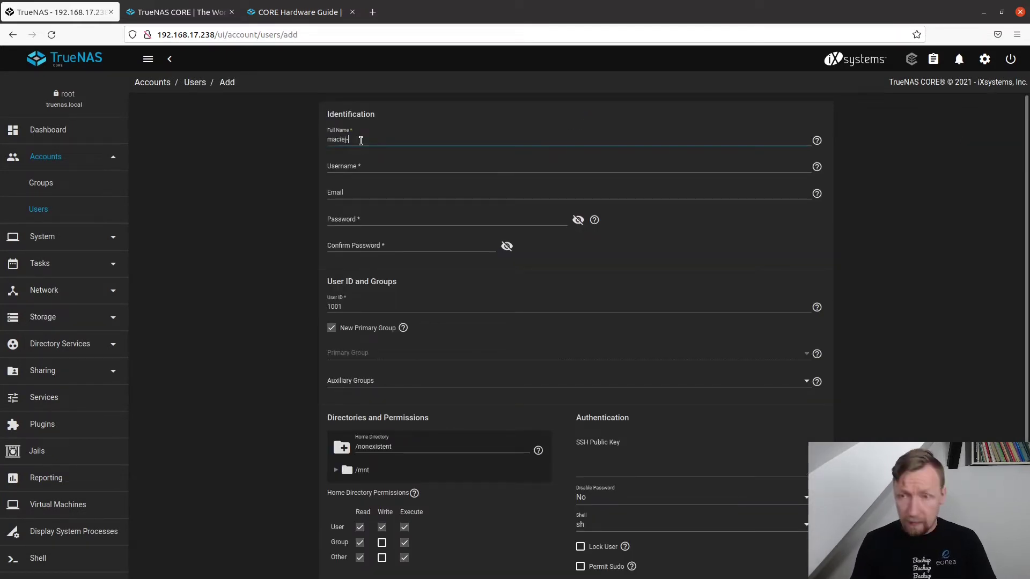
pyautogui.press('Tab')
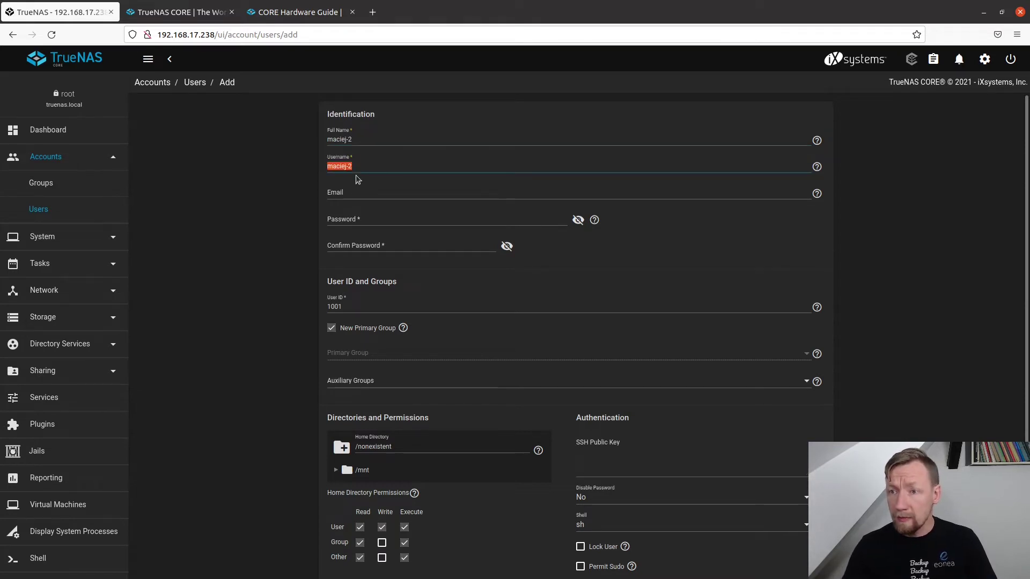
pyautogui.click(362, 219)
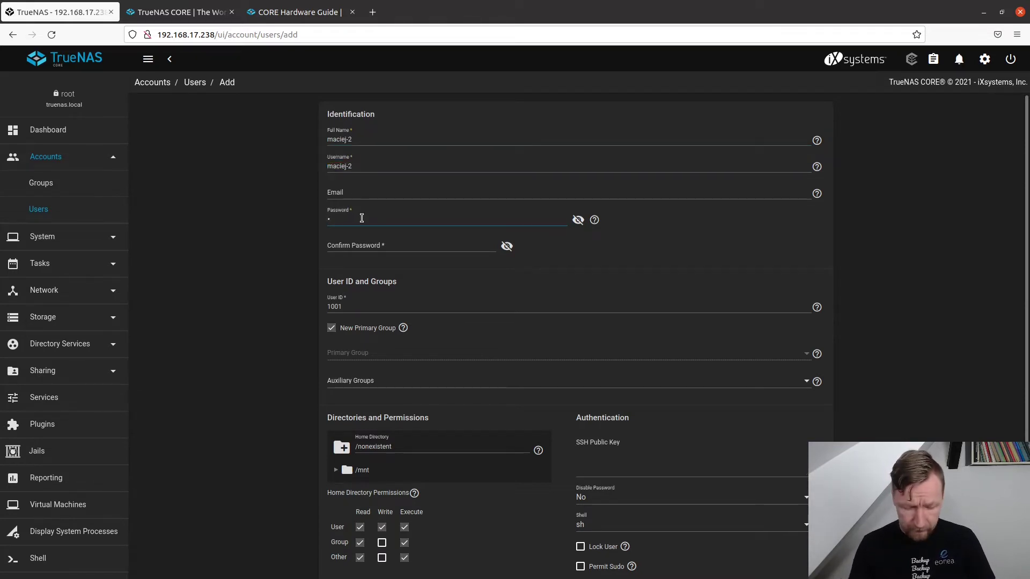
pyautogui.press('Tab')
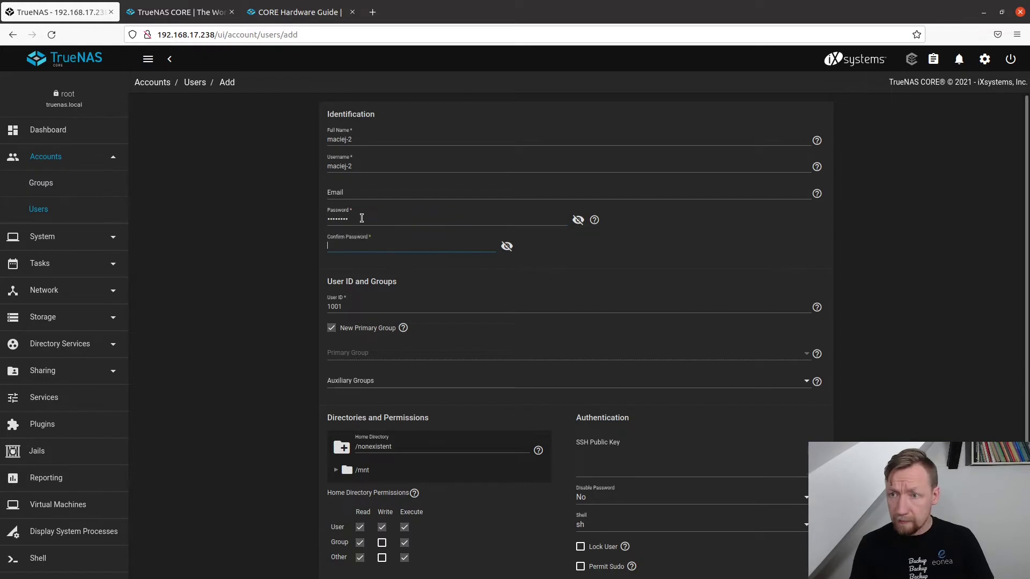
pyautogui.write('pa')
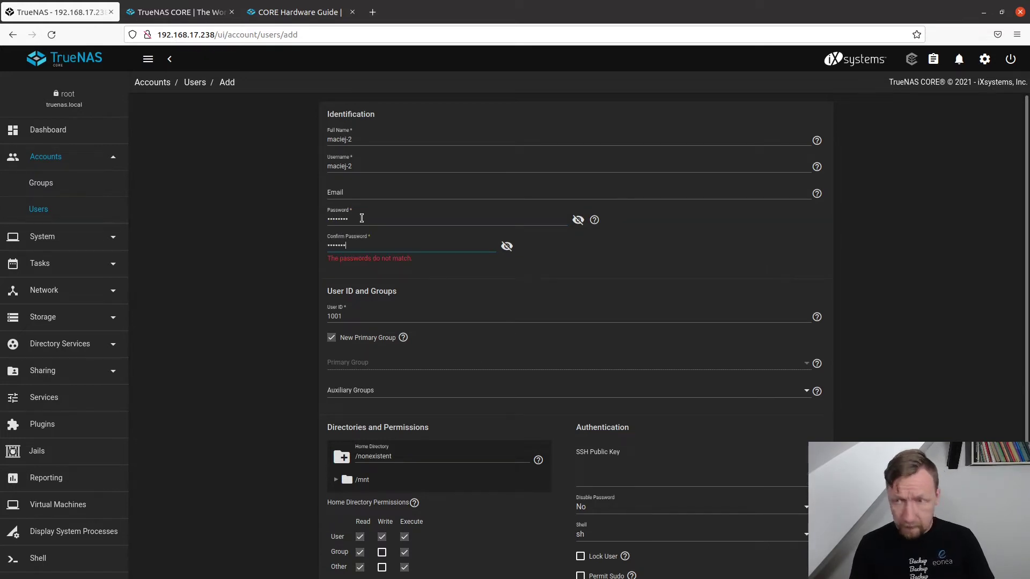
pyautogui.write('d')
pyautogui.scroll(-2, 326, 508)
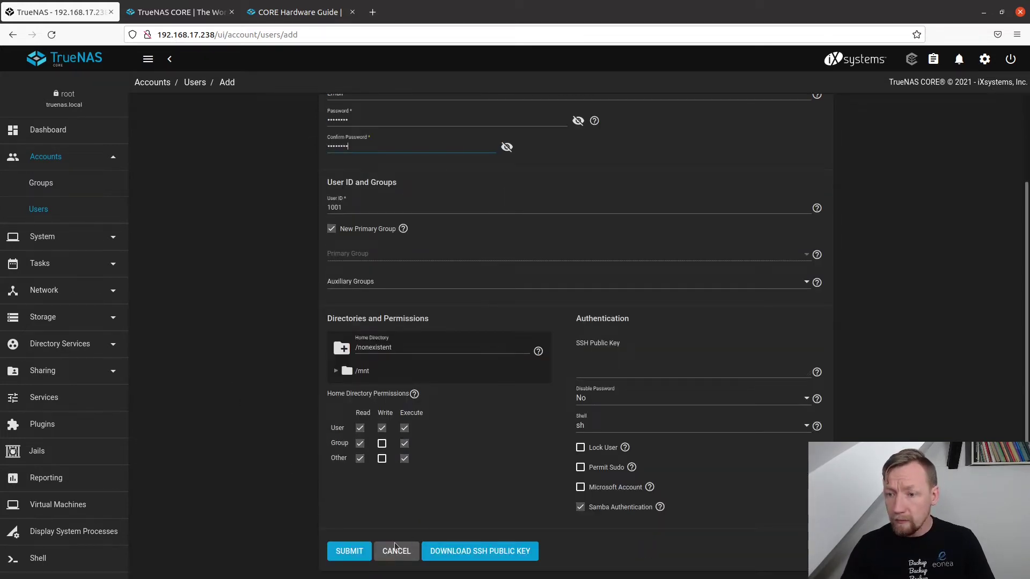
pyautogui.click(359, 552)
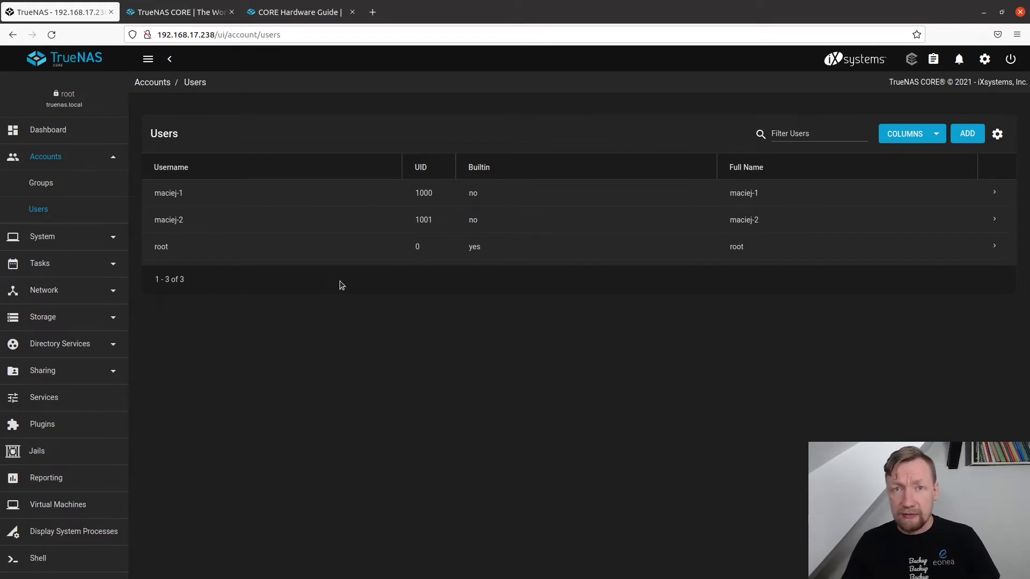
# Create the group biuro-wszyscy with GID 1002 from the Groups list.
pyautogui.click(41, 186)
pyautogui.click(656, 348)
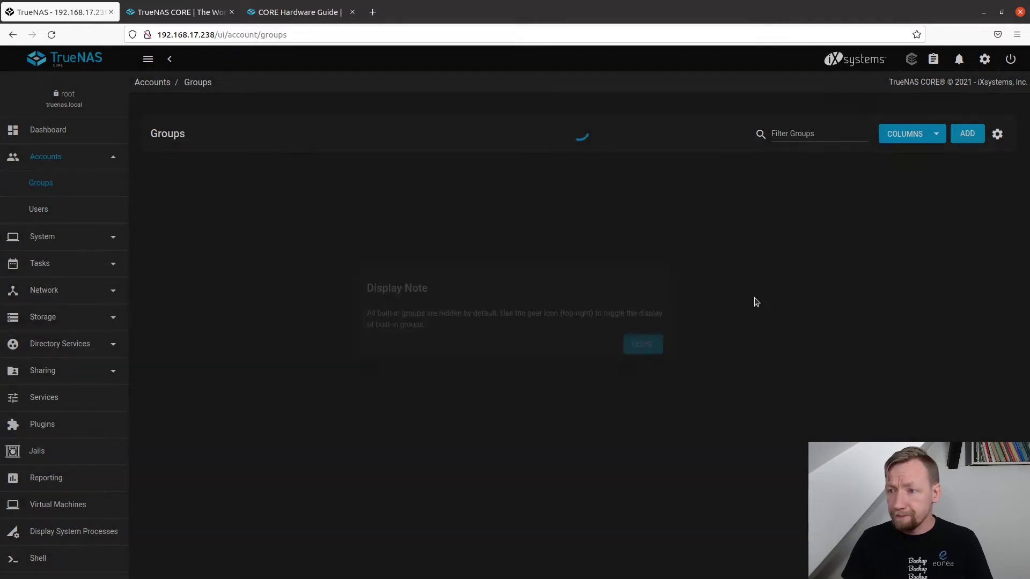
pyautogui.click(966, 135)
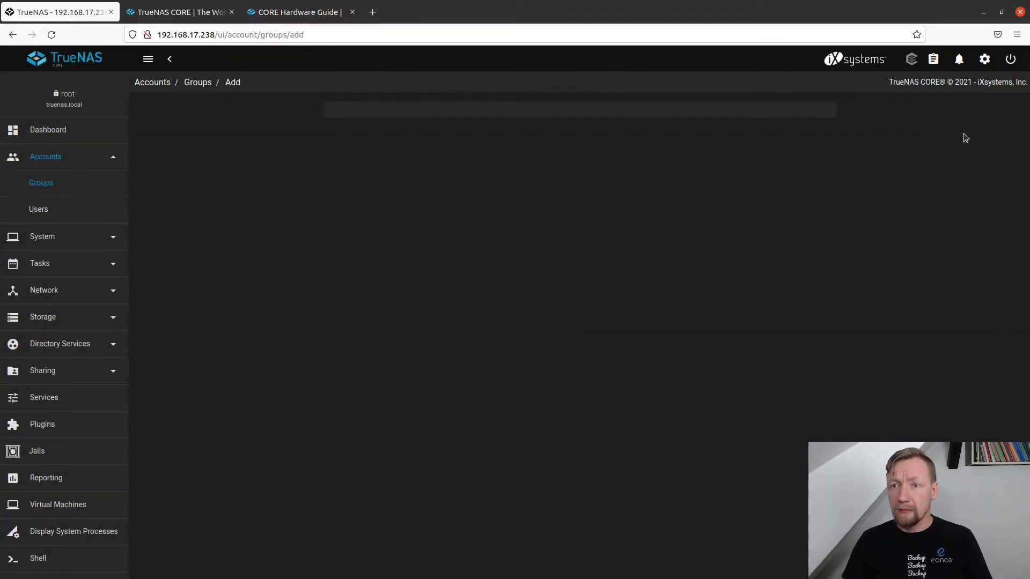
pyautogui.click(370, 166)
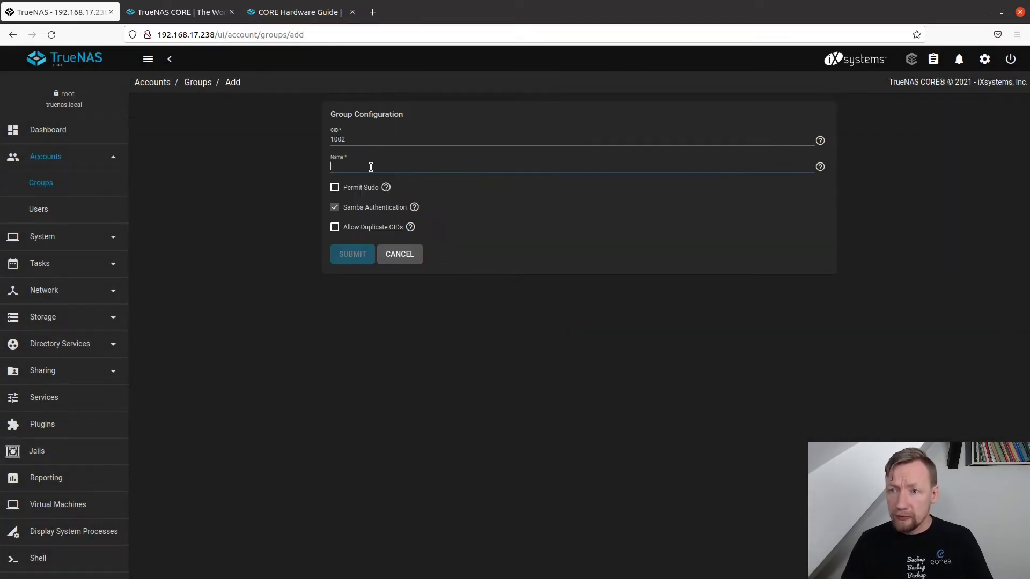
pyautogui.write('biuro-wszyscy')
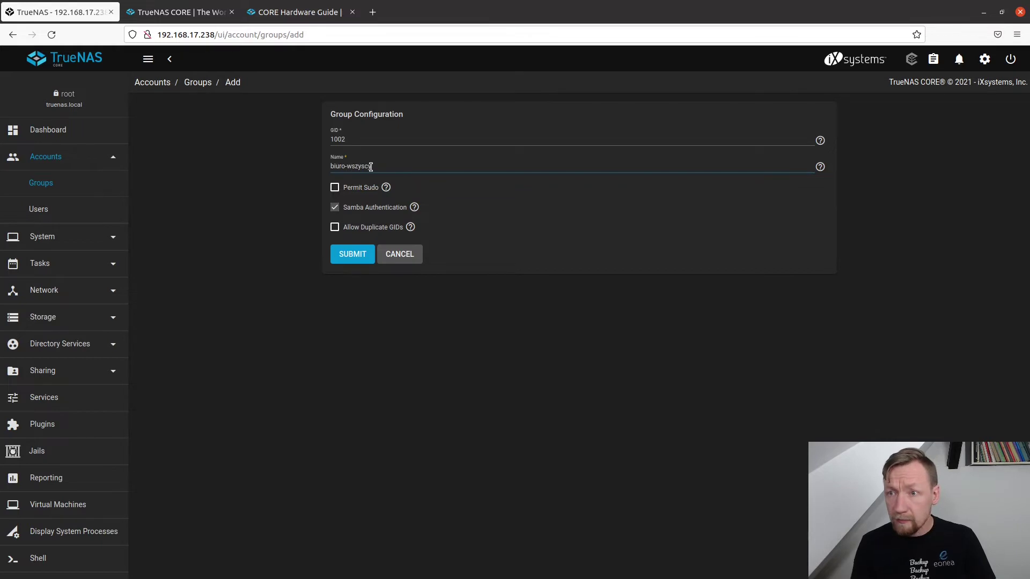
pyautogui.click(354, 255)
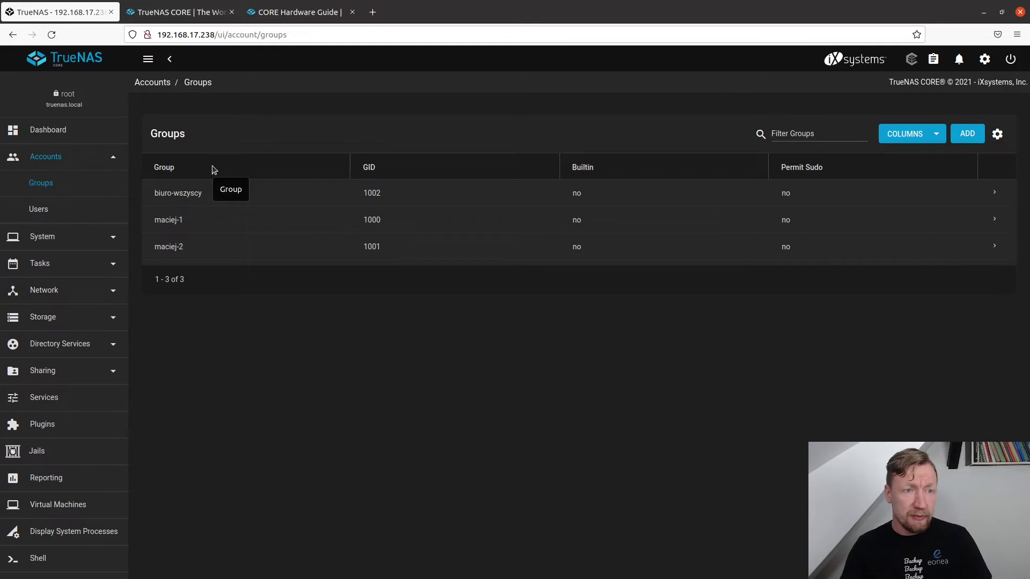
# Go to Storage > Pools and choose to create a new pool.
pyautogui.click(74, 265)
pyautogui.click(51, 183)
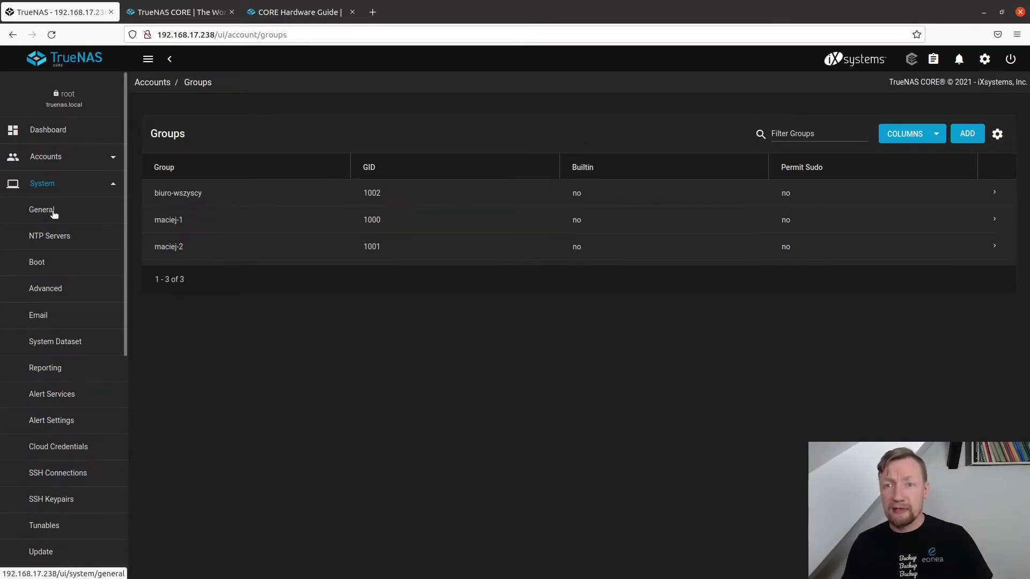
pyautogui.click(46, 184)
pyautogui.click(43, 264)
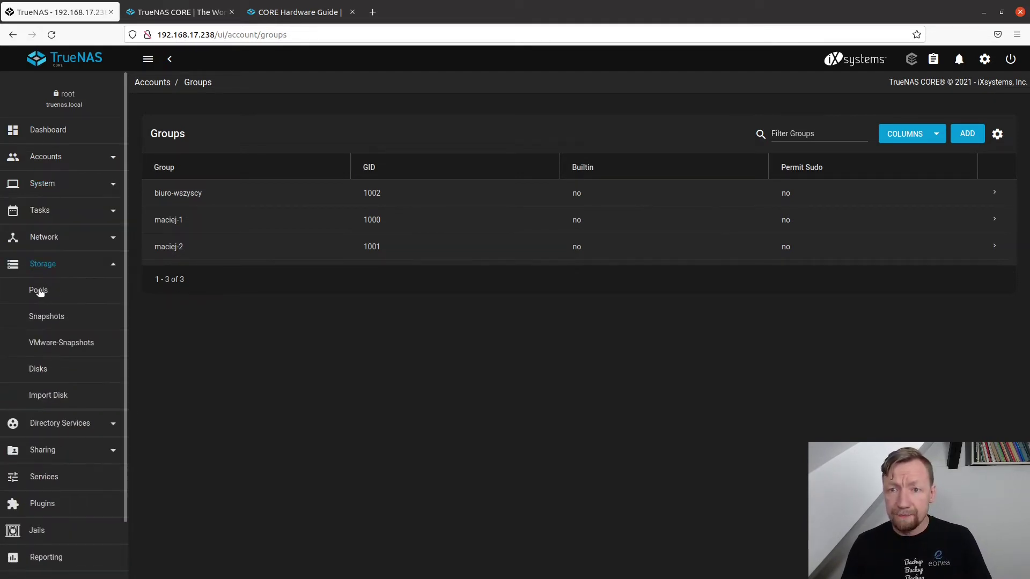
pyautogui.click(38, 290)
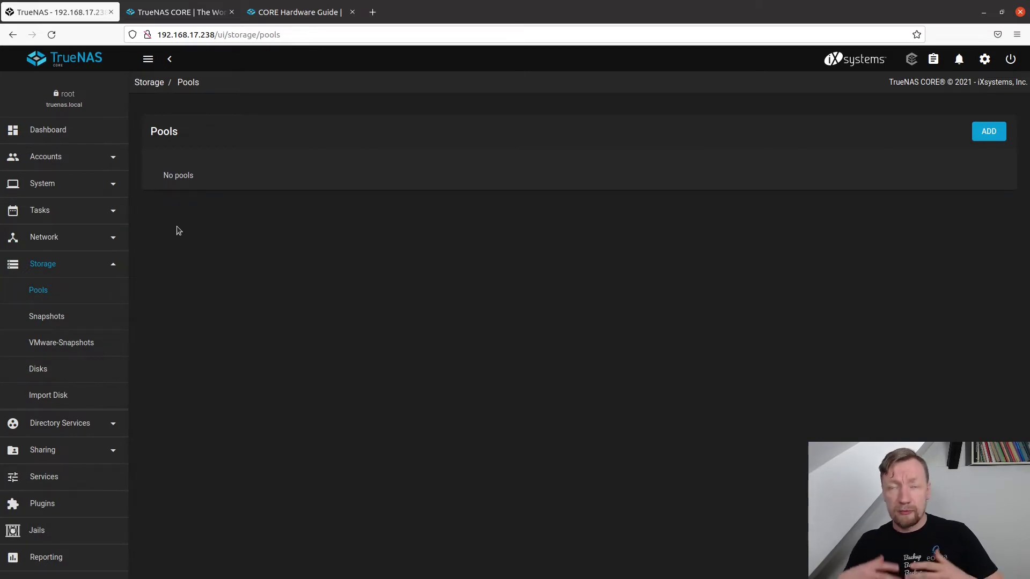
pyautogui.click(986, 132)
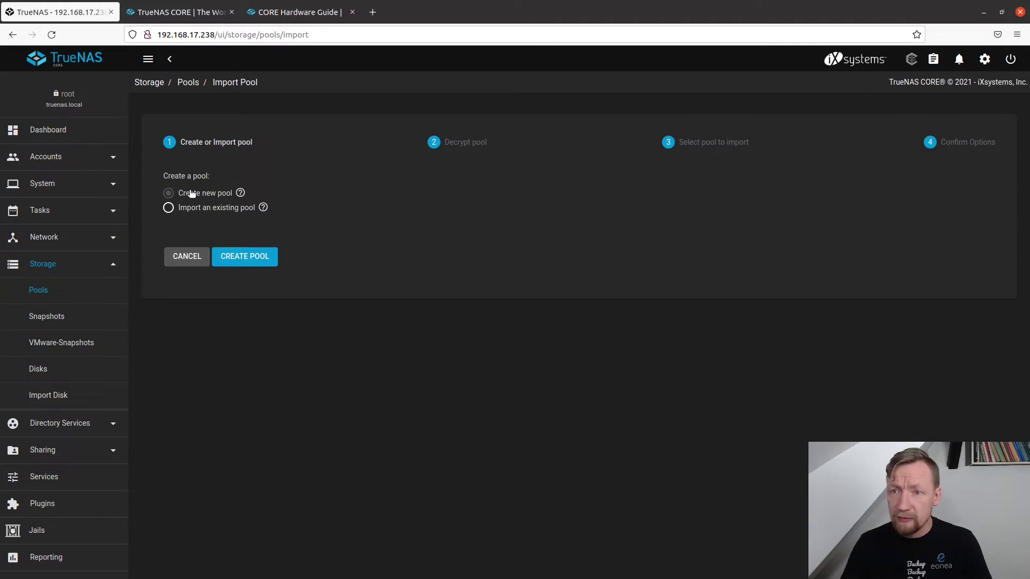
pyautogui.click(248, 257)
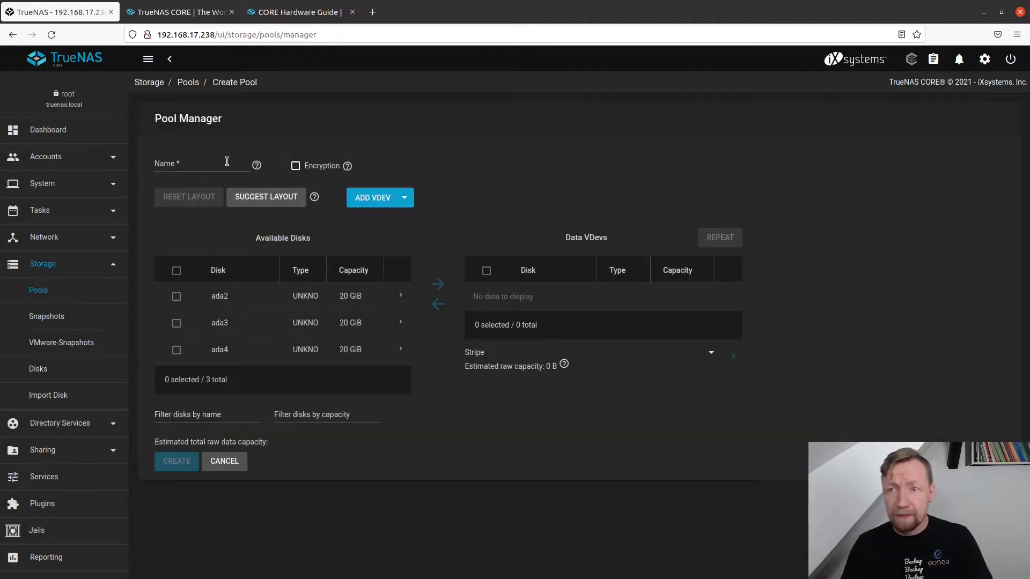
# Name the pool SMB-pool, leave it unencrypted, and put ada2, ada3, ada4 into Data VDevs.
pyautogui.click(208, 161)
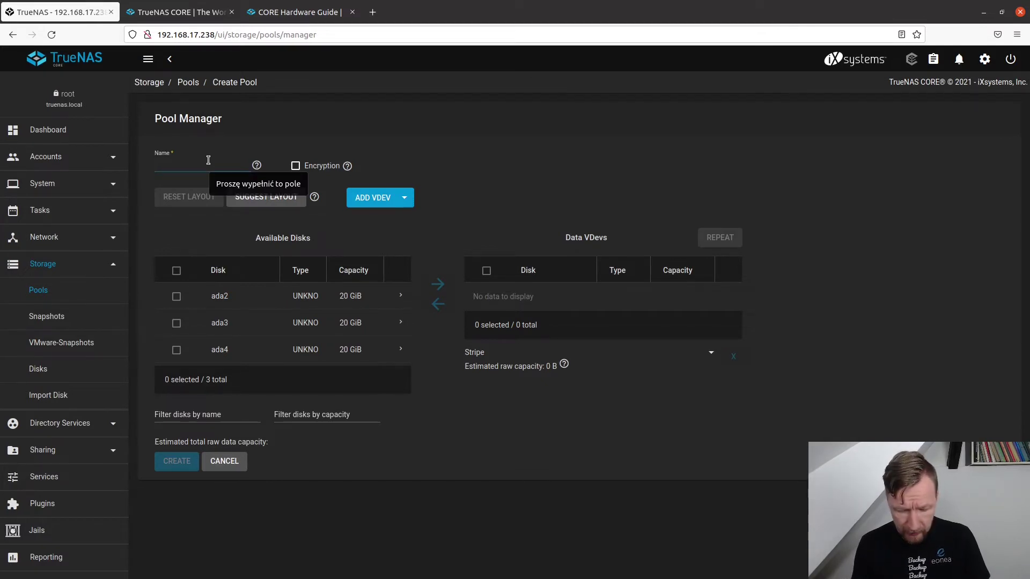
pyautogui.write('SMB-pool')
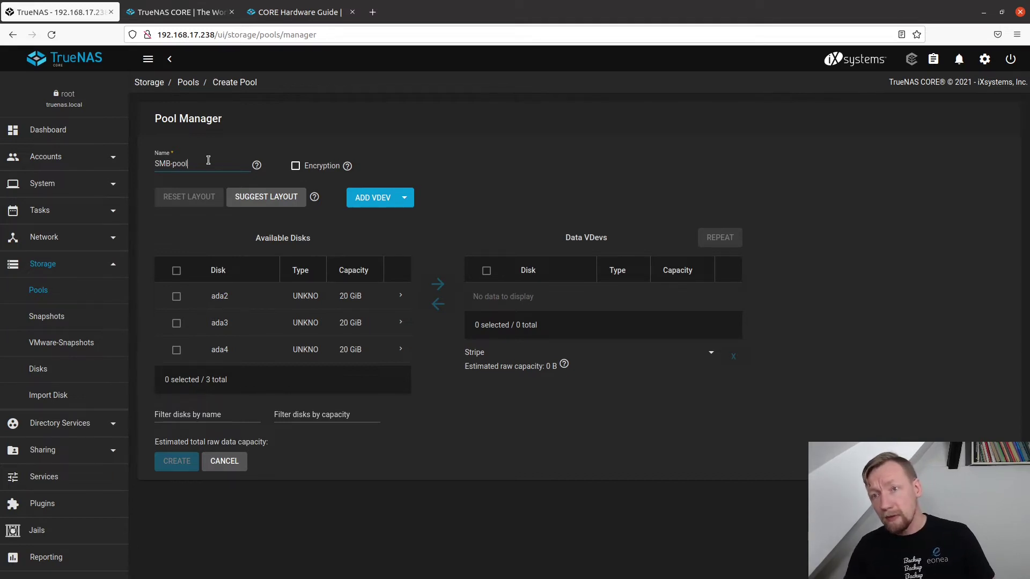
pyautogui.click(297, 167)
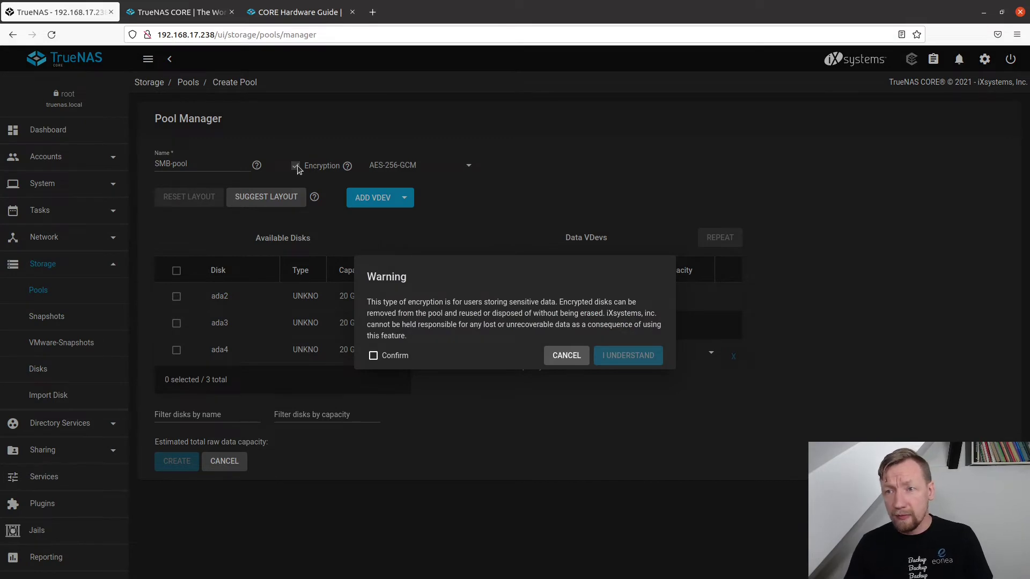
pyautogui.click(298, 165)
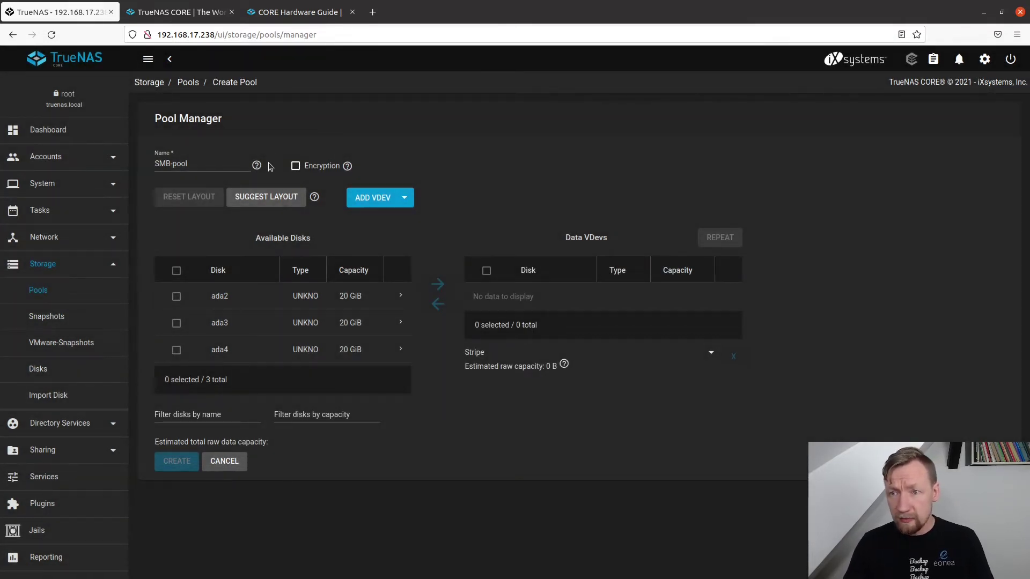
pyautogui.click(176, 271)
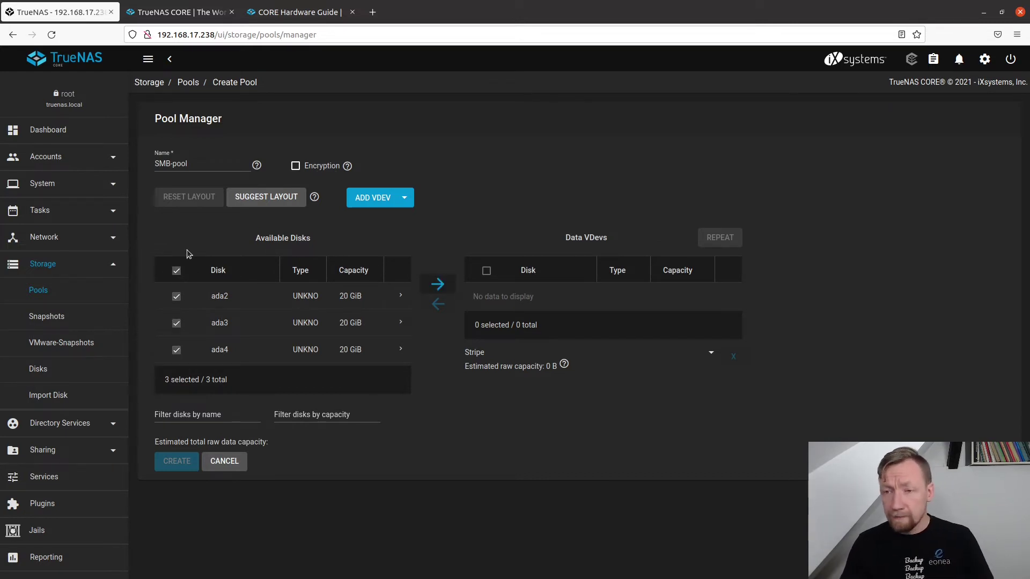
pyautogui.click(438, 285)
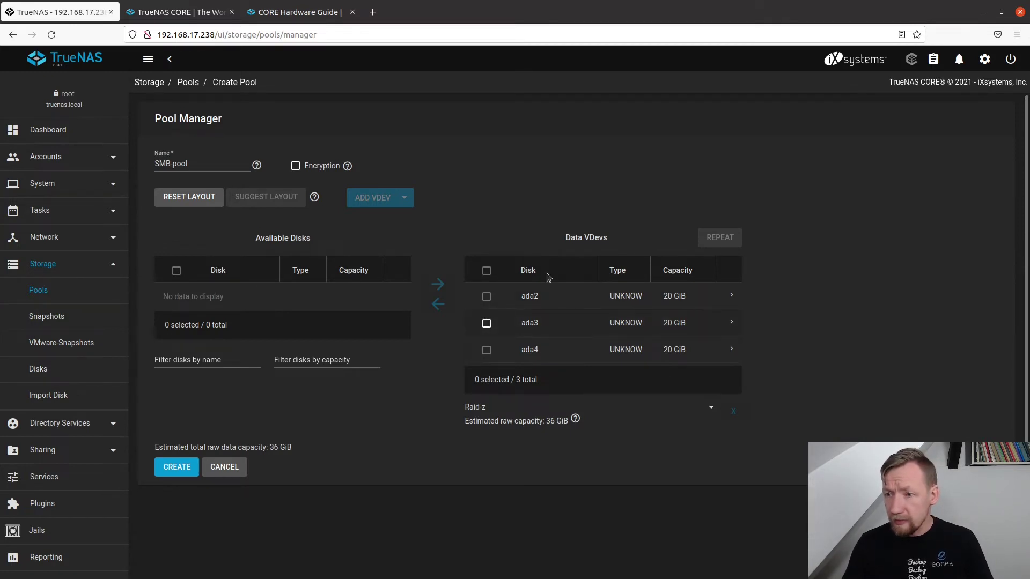
# Try Stripe and Mirror vdev layouts, then settle on Raid-z.
pyautogui.click(710, 411)
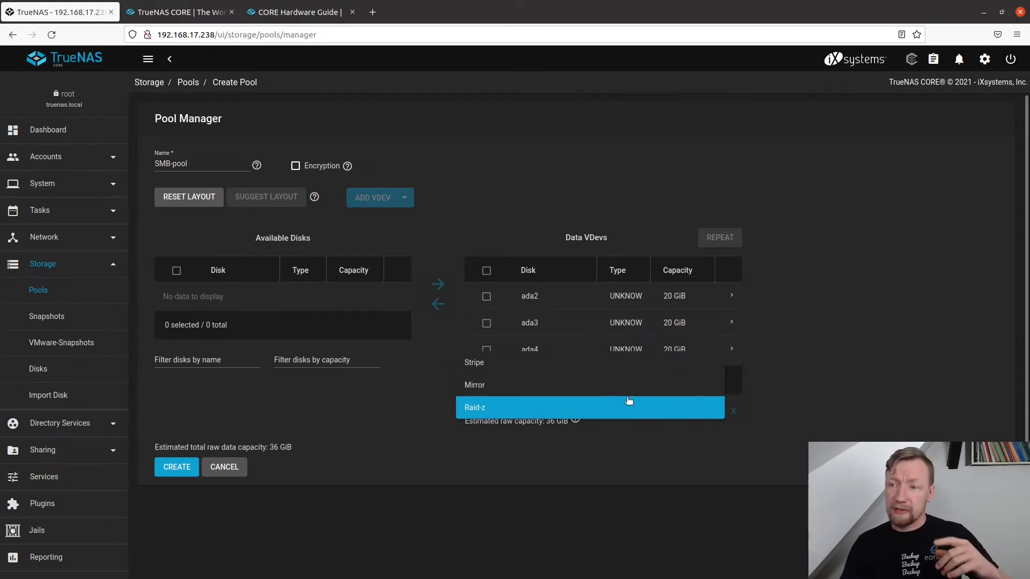
pyautogui.click(485, 364)
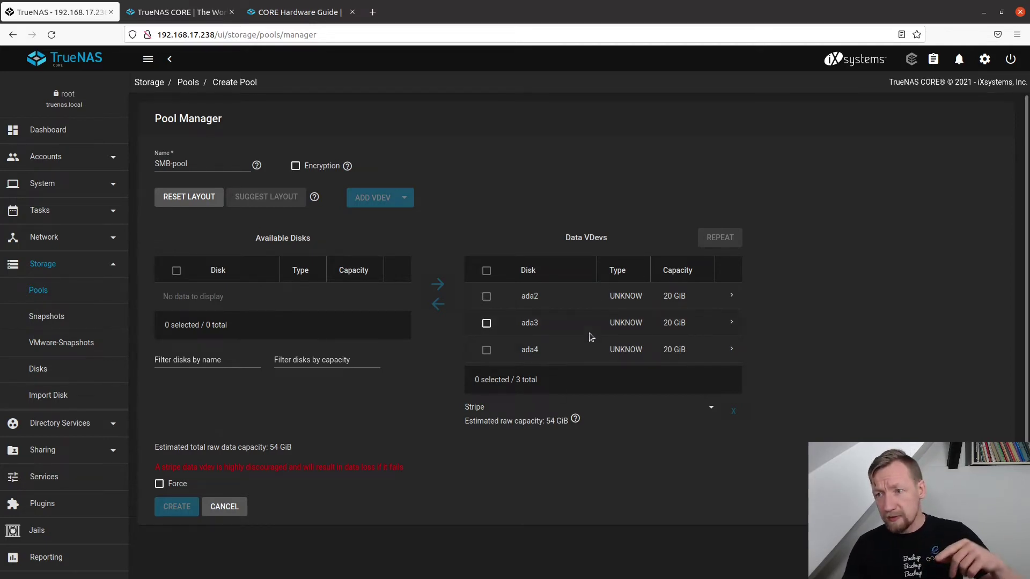
pyautogui.click(703, 410)
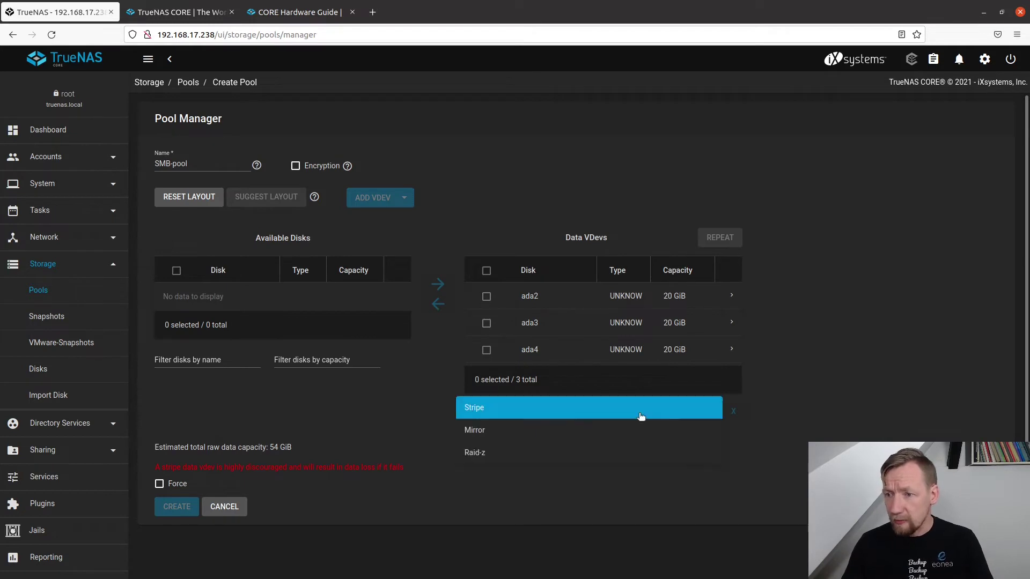
pyautogui.click(475, 429)
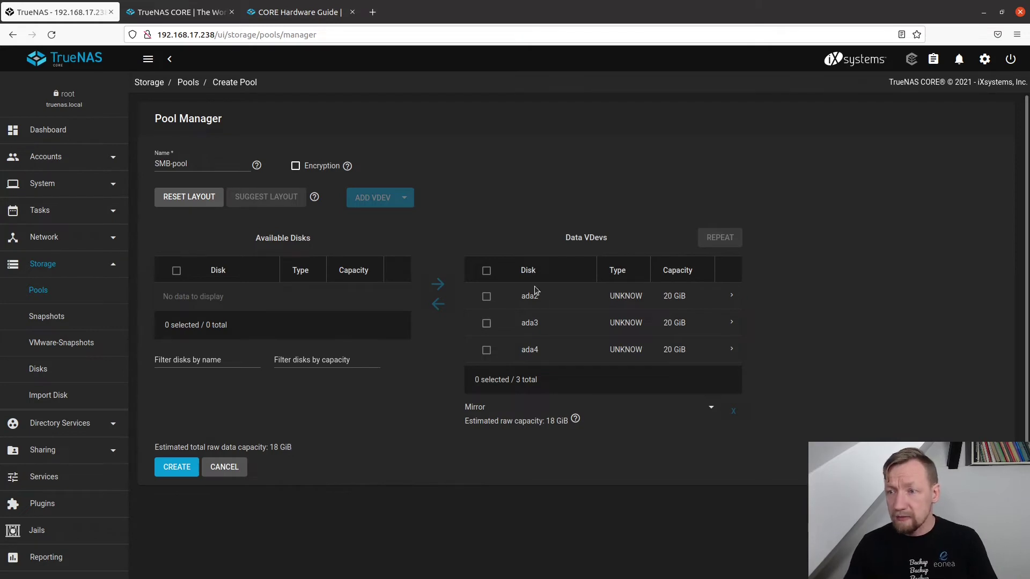
pyautogui.click(707, 410)
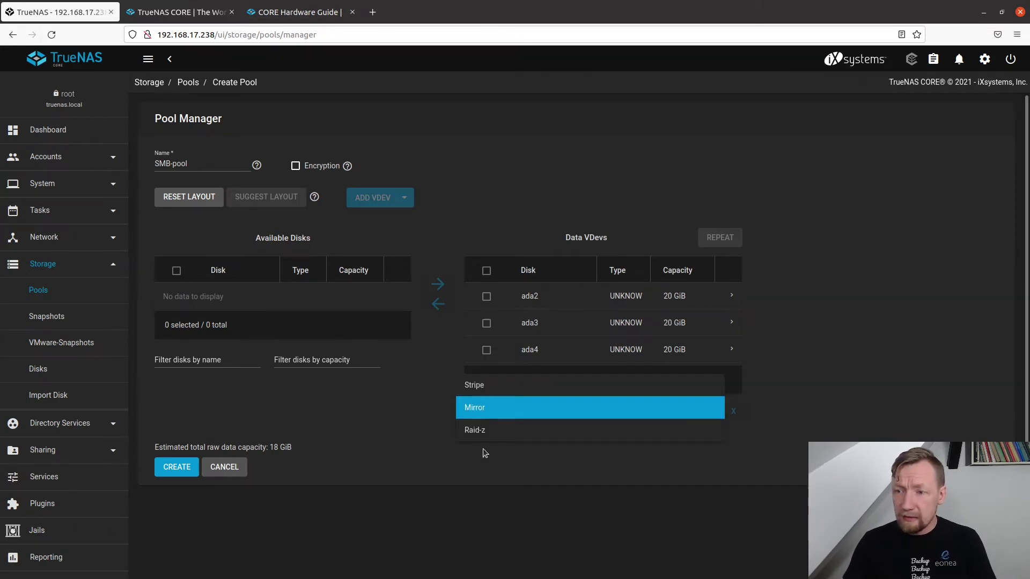
pyautogui.click(488, 432)
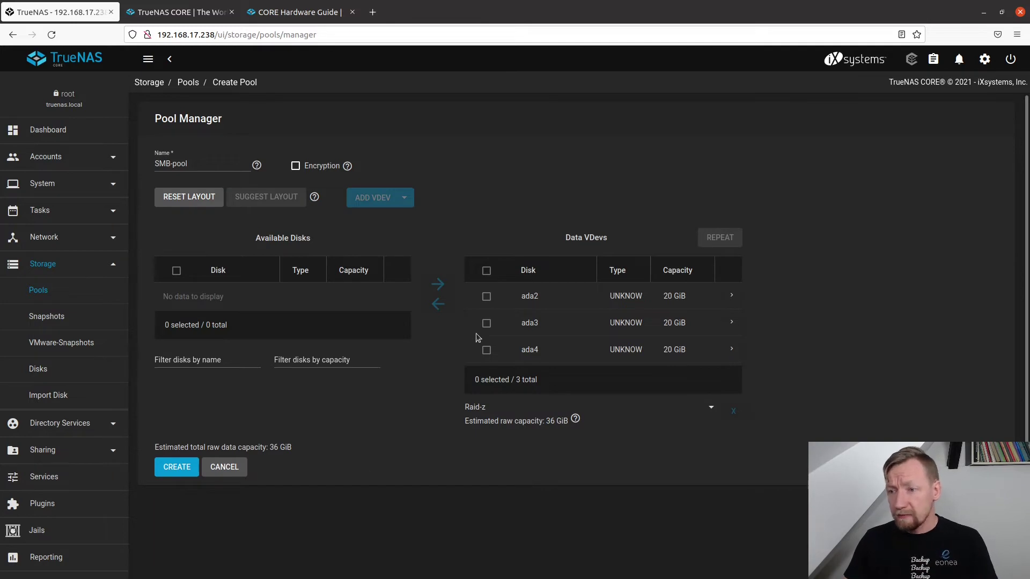
# Create SMB-pool, confirming that its disks will be erased.
pyautogui.click(182, 470)
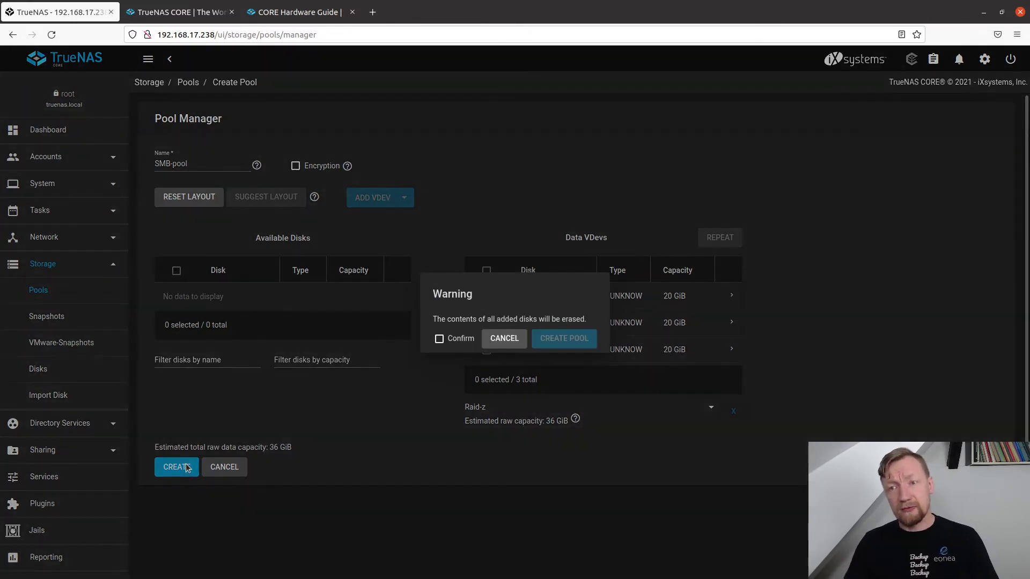
pyautogui.click(440, 340)
pyautogui.click(571, 339)
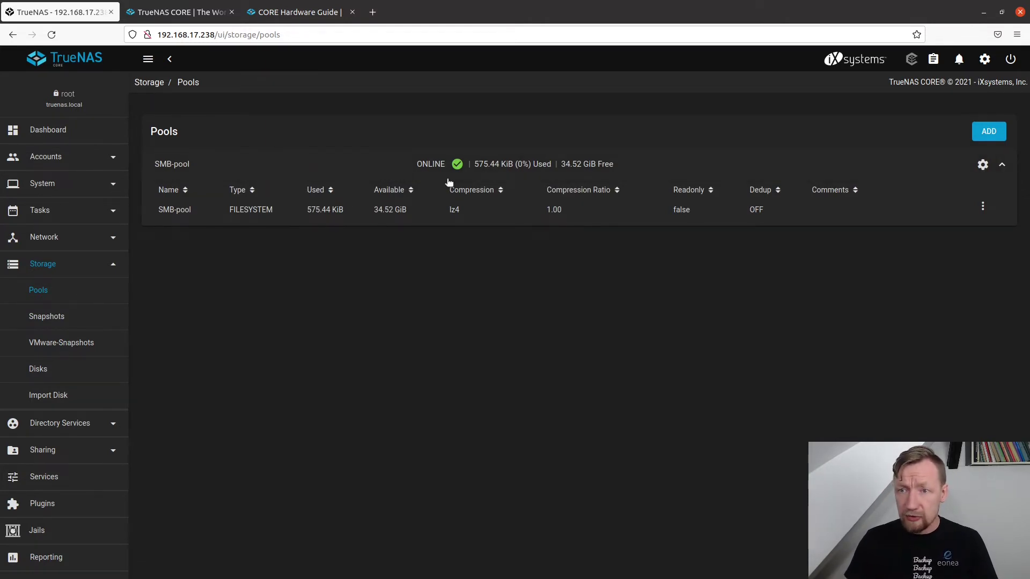
# Add a dataset named SMB-share to SMB-pool with default settings.
pyautogui.click(983, 206)
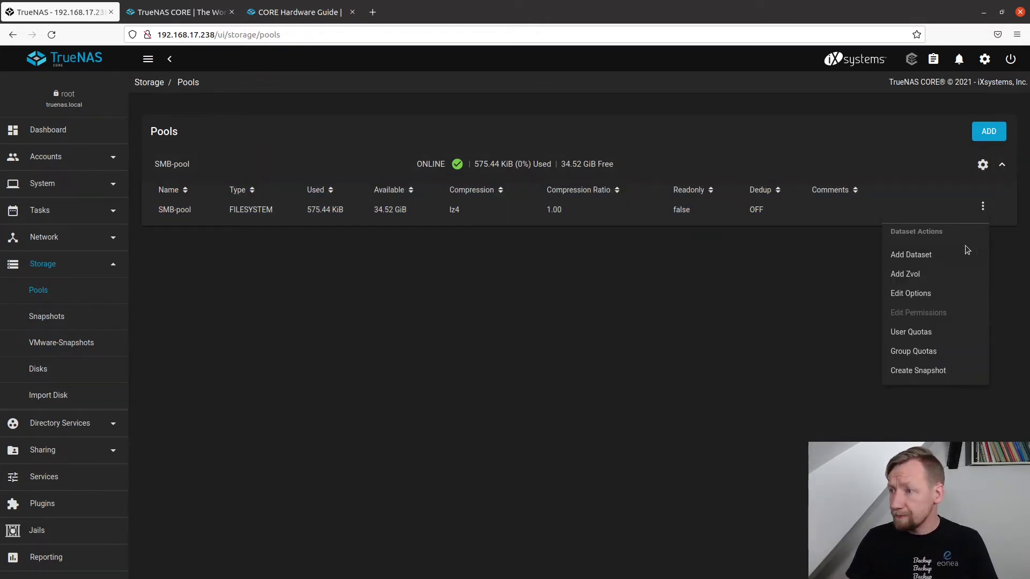
pyautogui.click(927, 261)
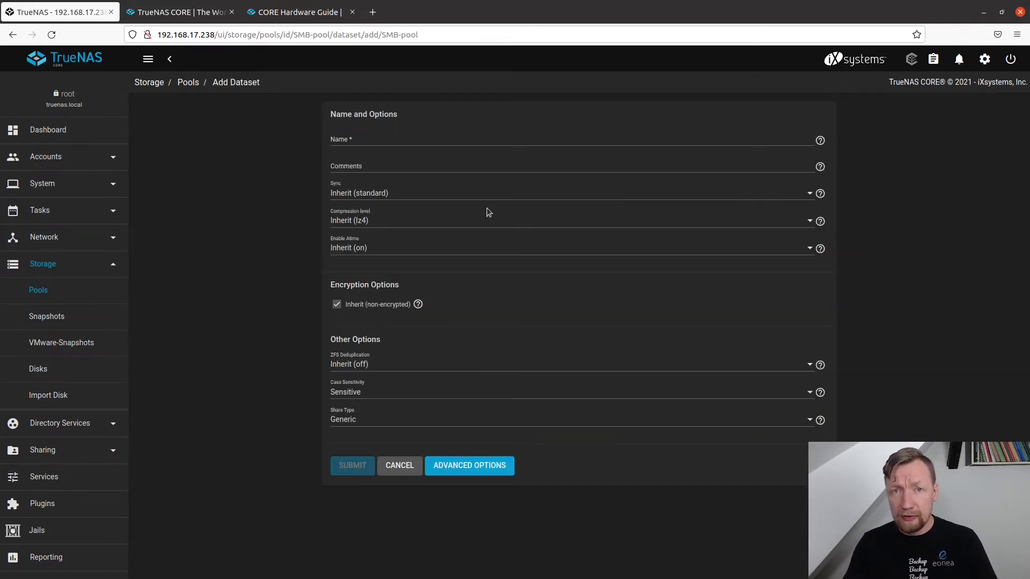
pyautogui.click(355, 137)
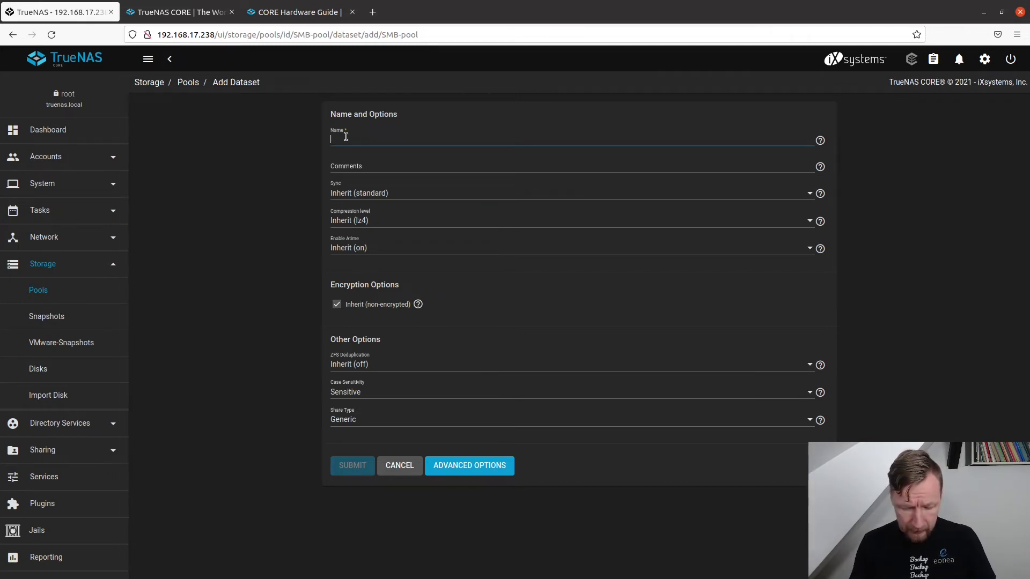
pyautogui.write('SMB')
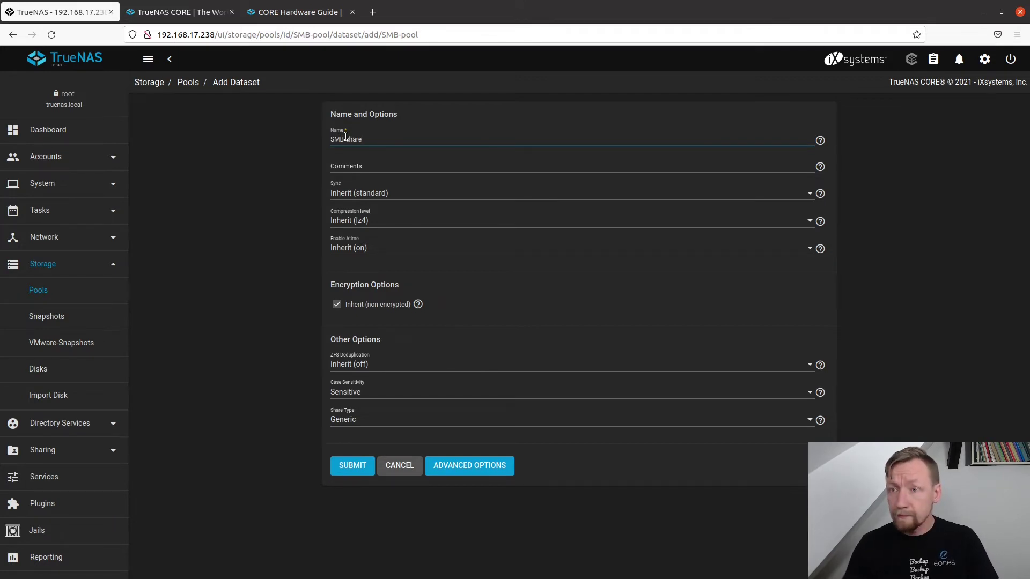
pyautogui.write('-sha')
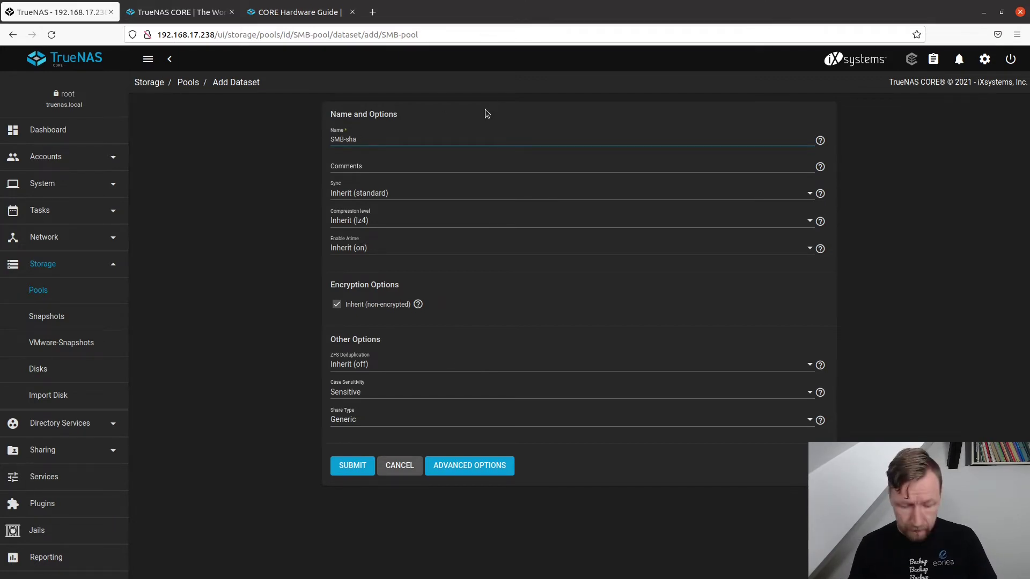
pyautogui.write('re')
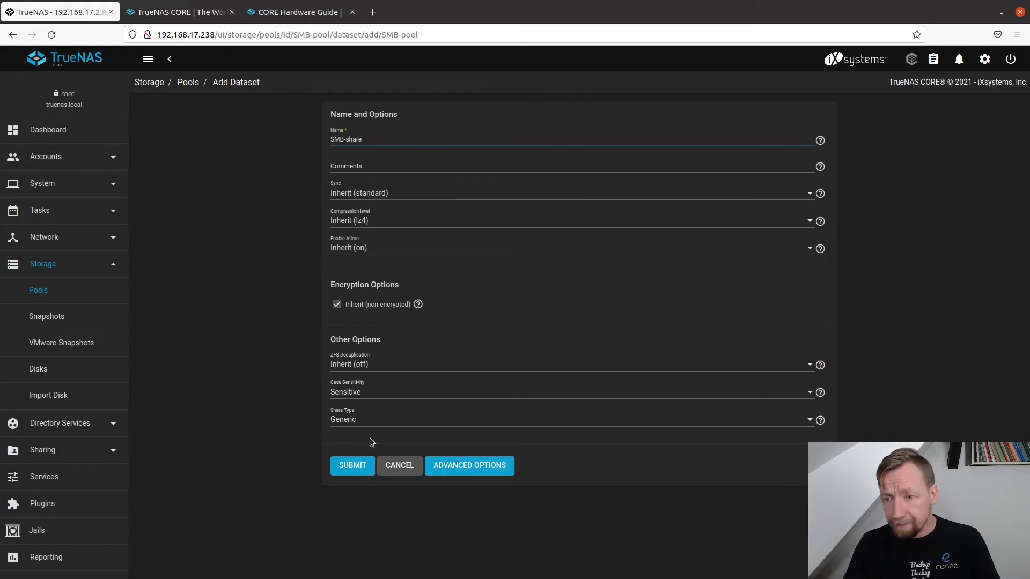
pyautogui.click(354, 466)
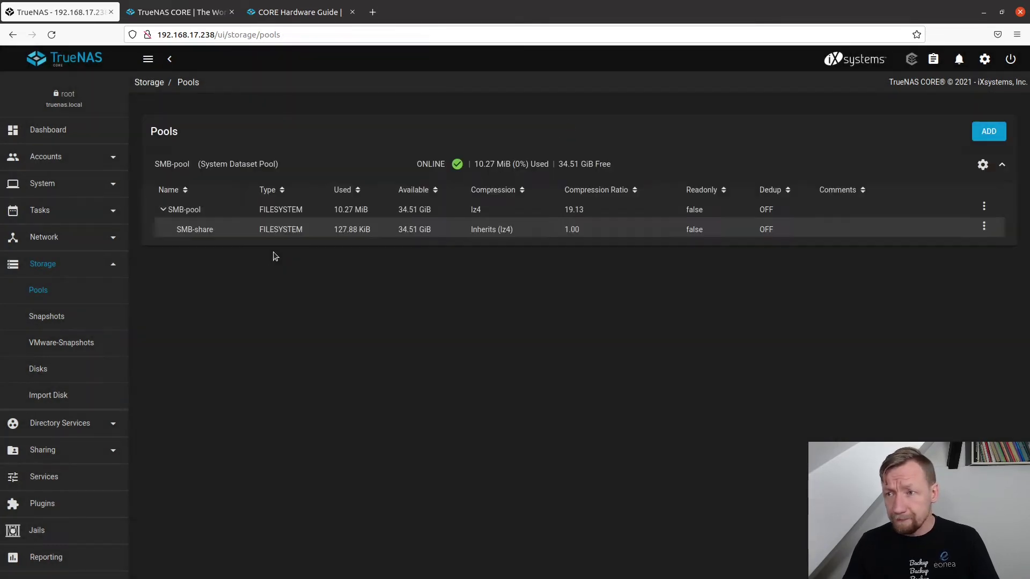
# Review the SMB-share dataset's advanced options, then cancel without saving.
pyautogui.click(984, 228)
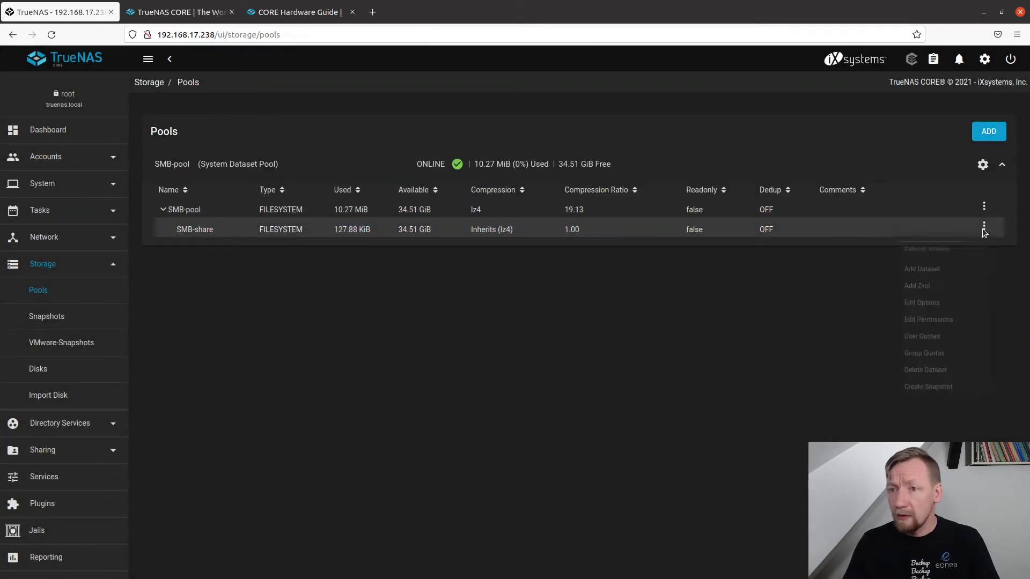
pyautogui.click(922, 315)
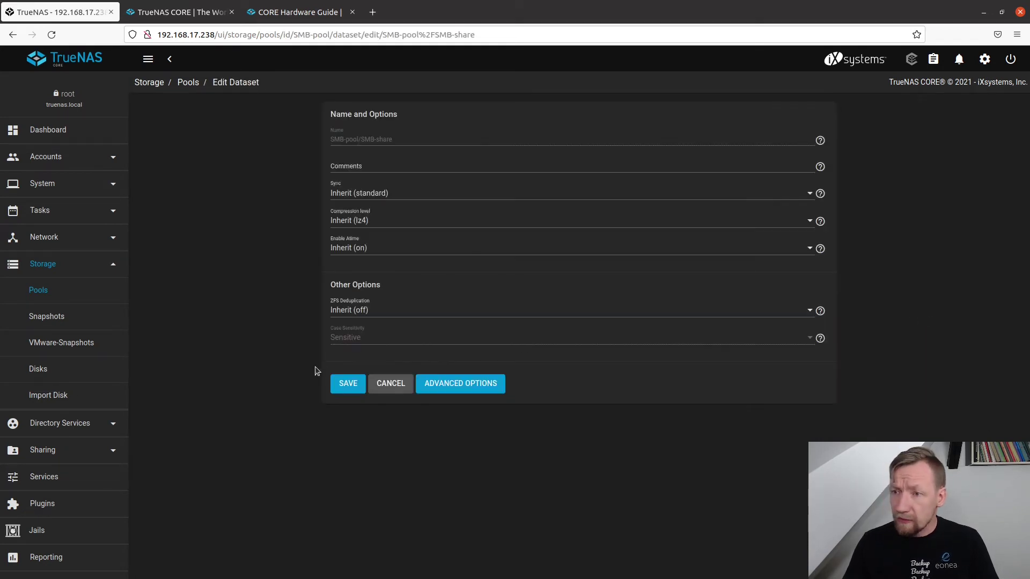
pyautogui.click(481, 390)
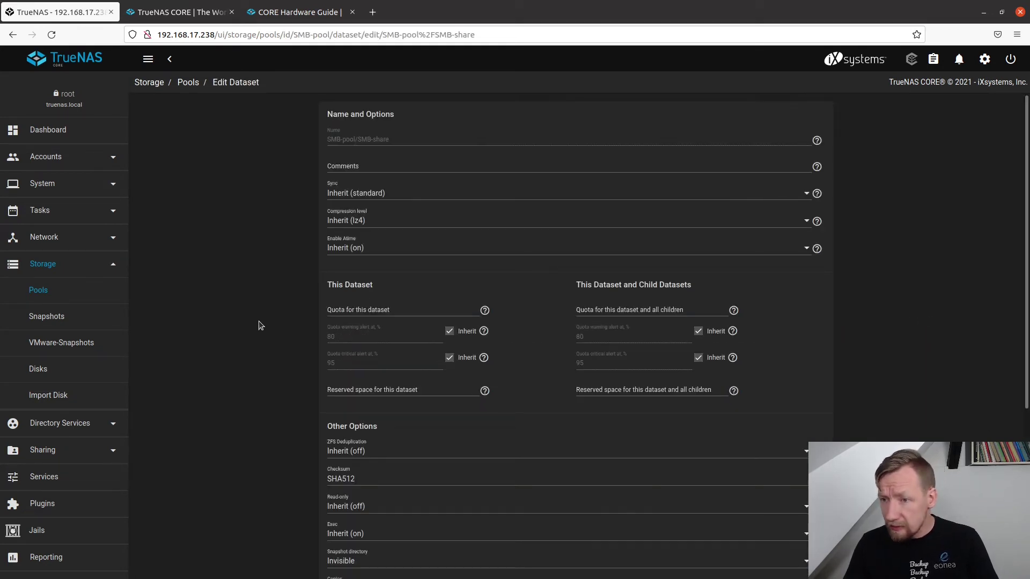
pyautogui.scroll(-5, 195, 302)
pyautogui.click(387, 501)
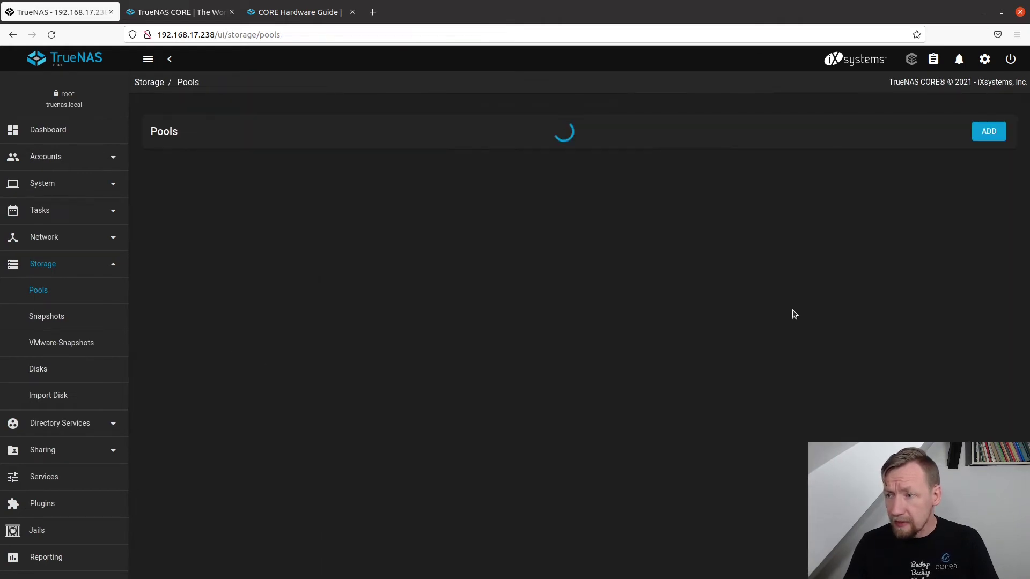
# Look over the advanced options again, cancel, and bring back the SMB-share actions menu.
pyautogui.click(983, 227)
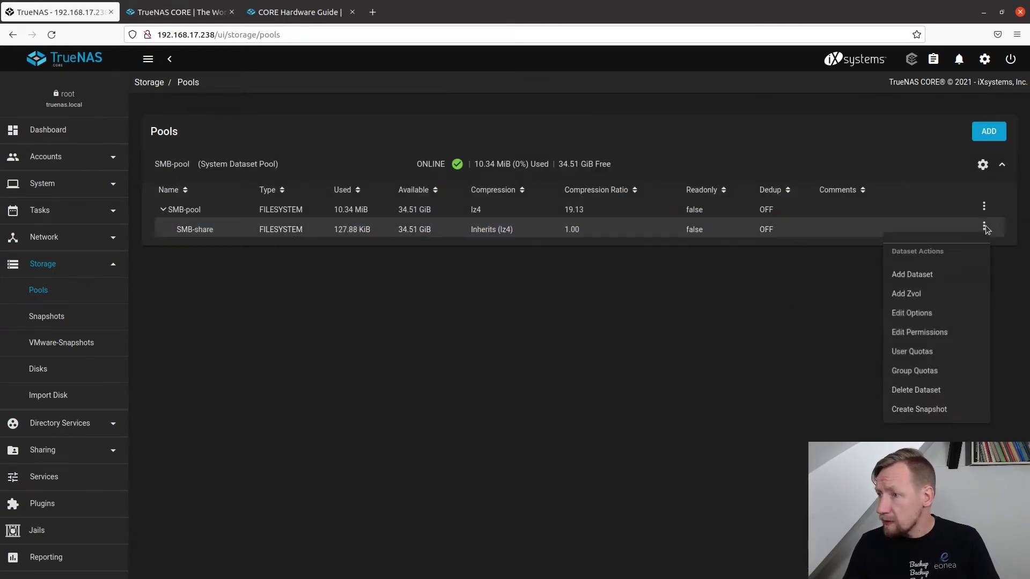
pyautogui.click(925, 315)
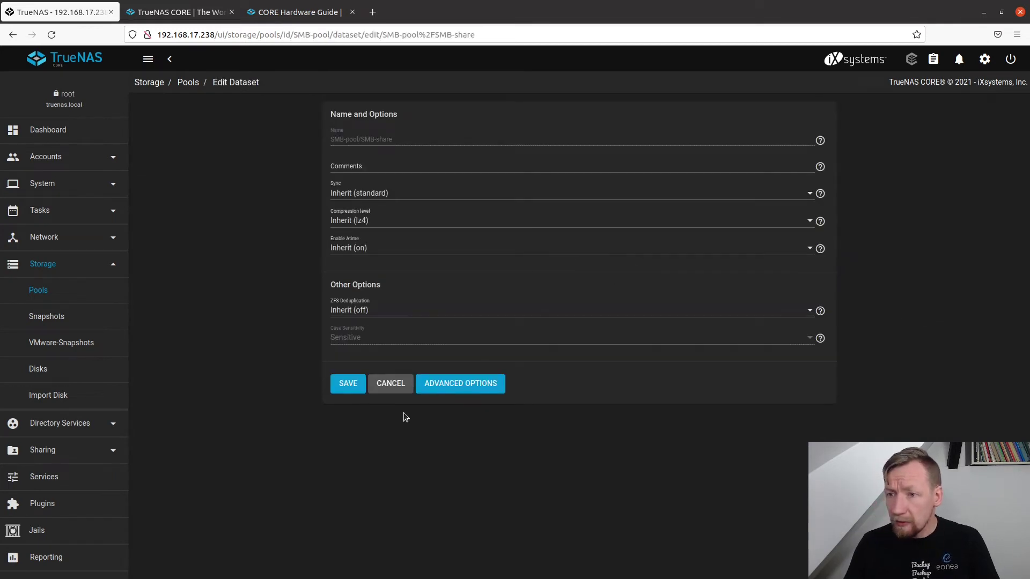
pyautogui.click(437, 387)
pyautogui.scroll(-5, 233, 370)
pyautogui.scroll(5, 232, 370)
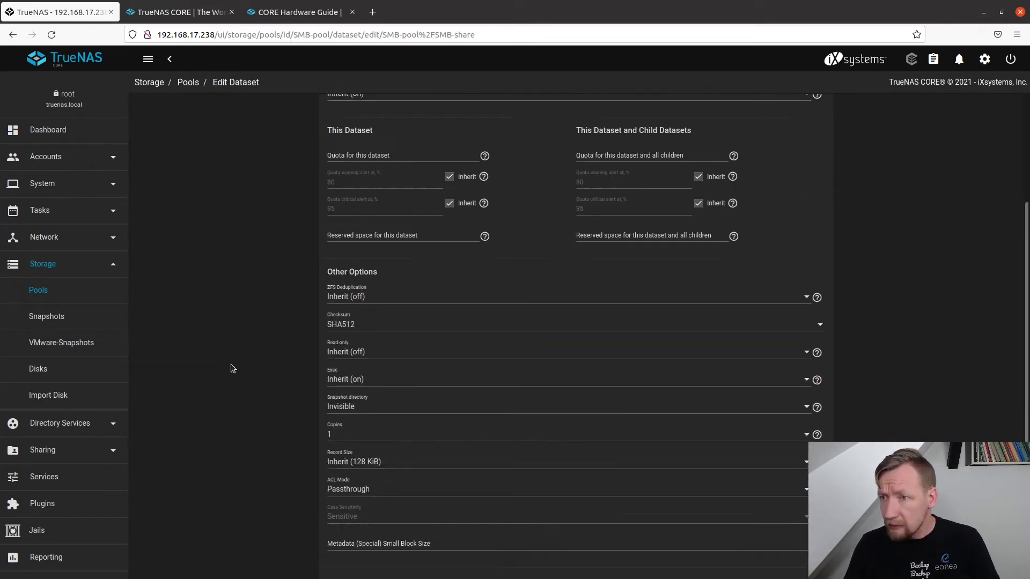
pyautogui.scroll(-5, 230, 364)
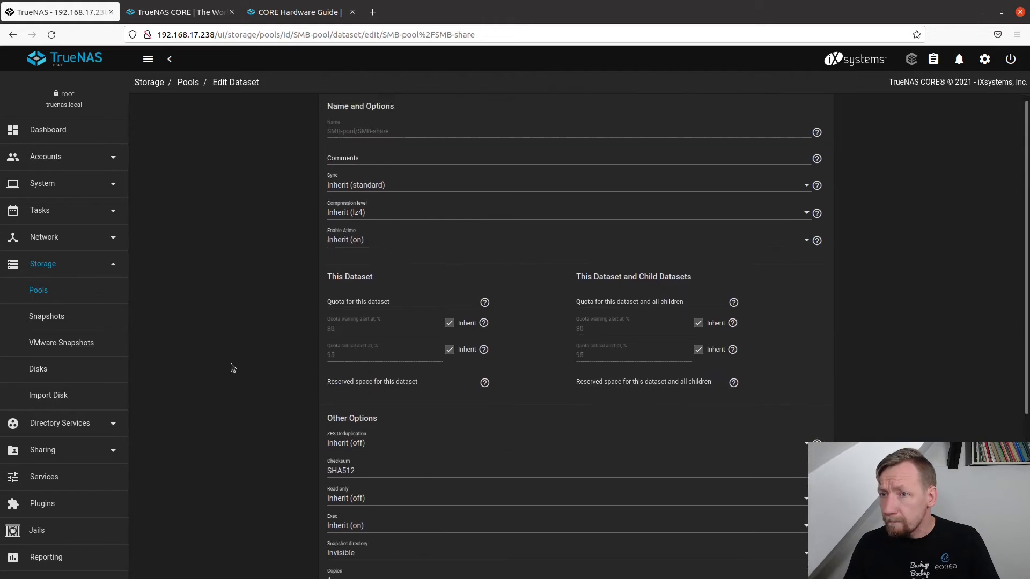
pyautogui.click(385, 499)
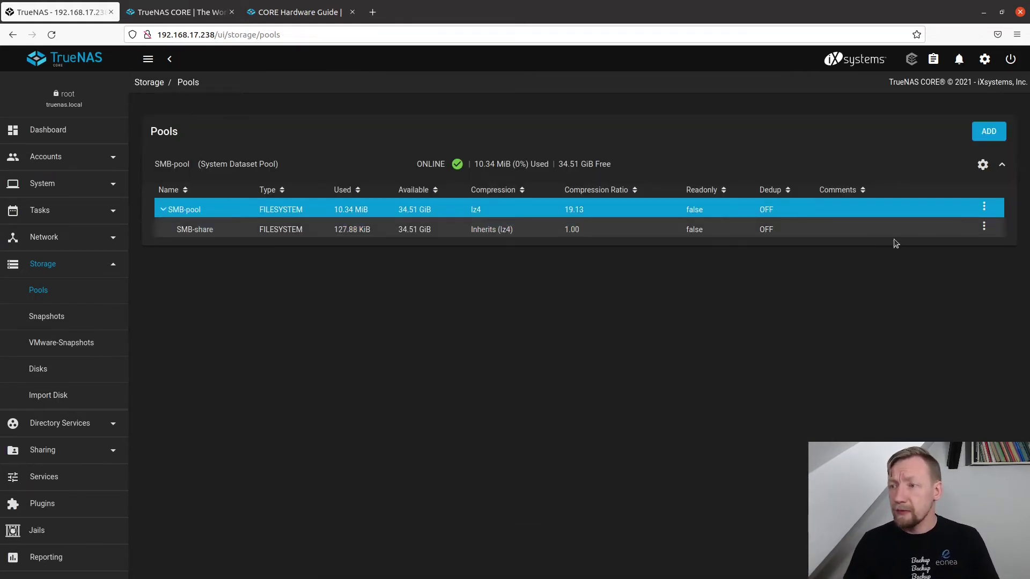
pyautogui.click(985, 227)
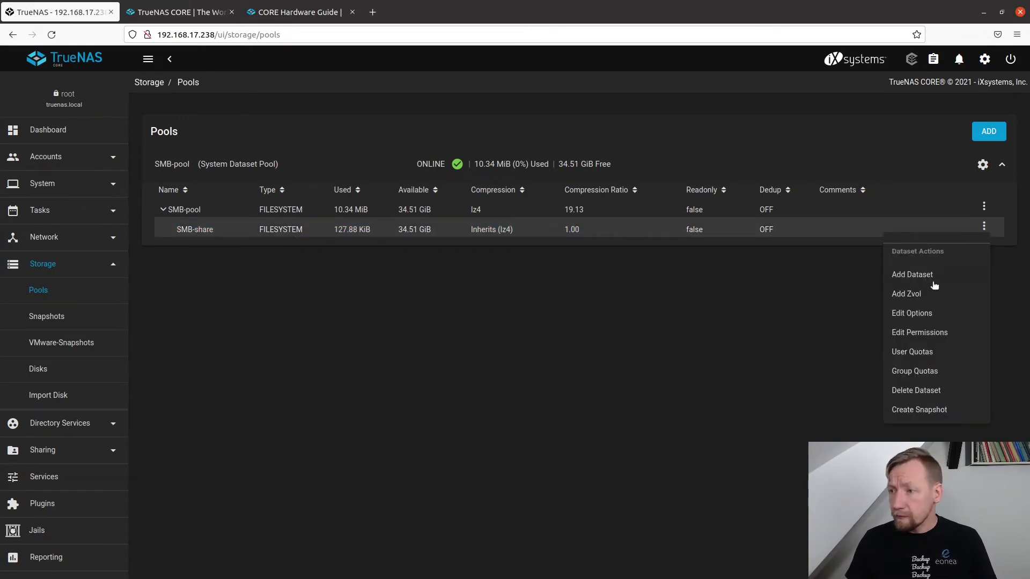
# Load the OPEN preset in SMB-share's ACL Manager, giving owner@ and group@ Full Control.
pyautogui.click(932, 333)
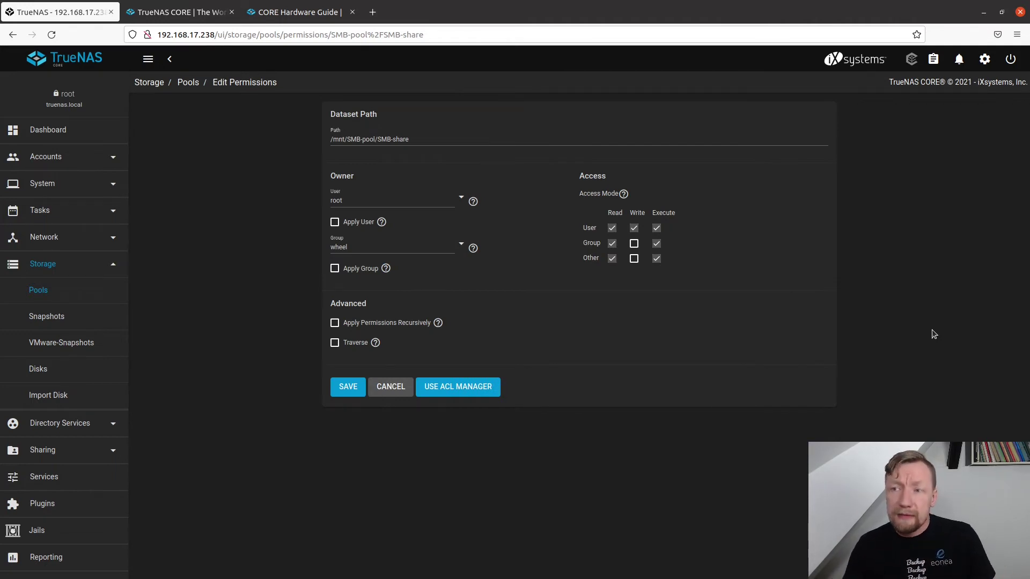
pyautogui.click(453, 393)
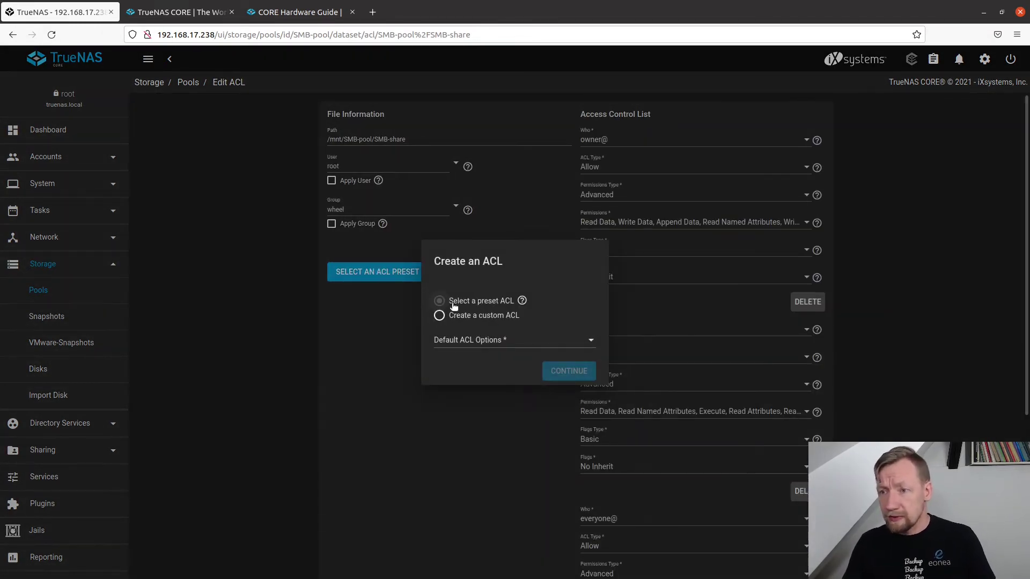
pyautogui.click(471, 341)
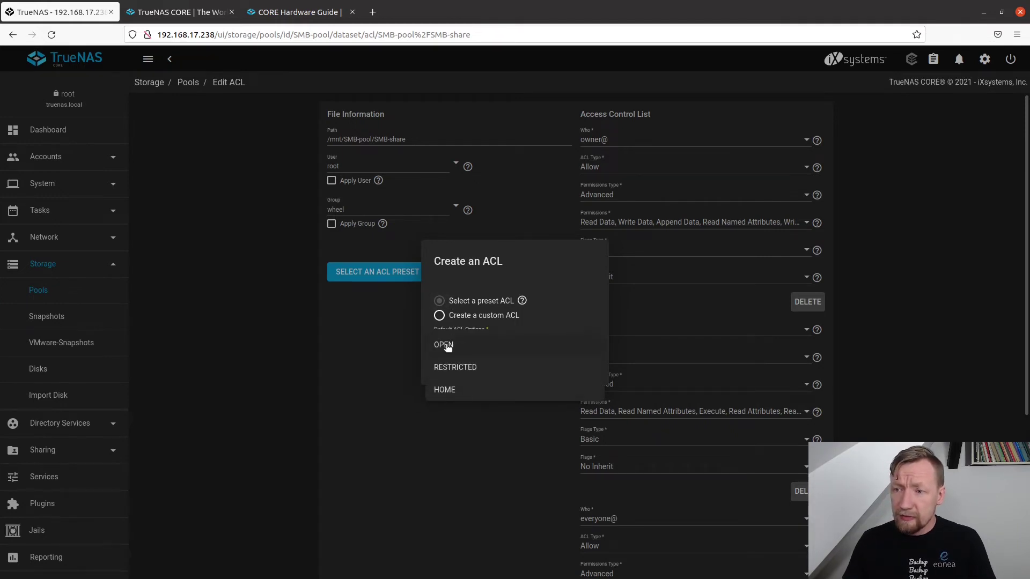
pyautogui.click(448, 346)
pyautogui.click(559, 371)
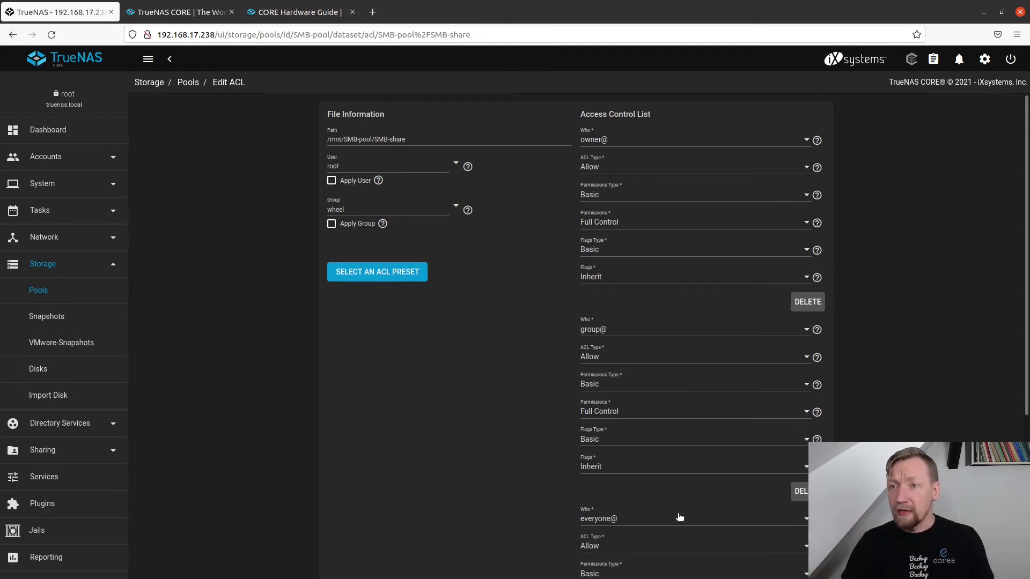
pyautogui.click(402, 278)
# Load the RESTRICTED ACL preset for SMB-share.
pyautogui.click(521, 345)
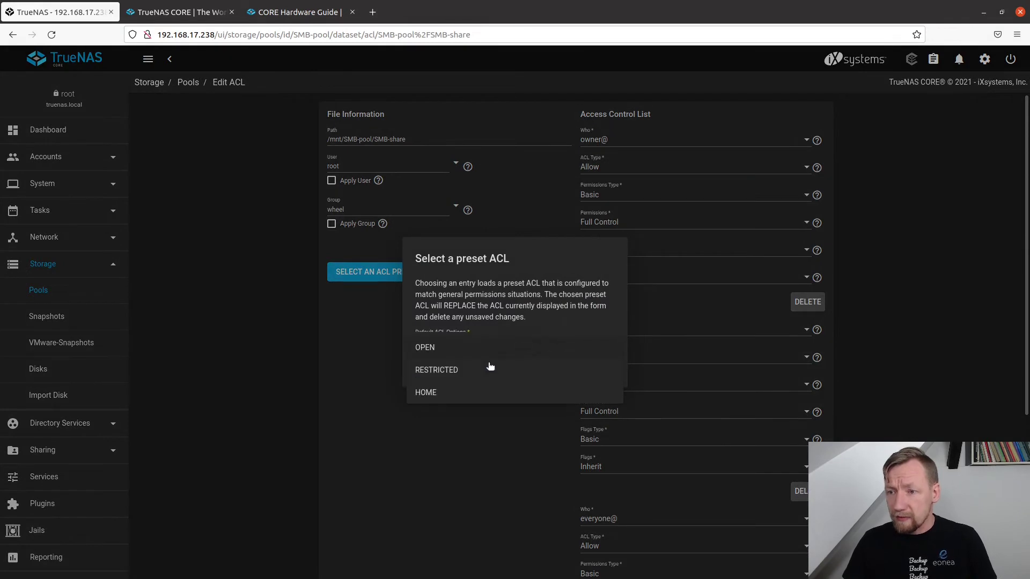
pyautogui.click(491, 369)
pyautogui.click(584, 374)
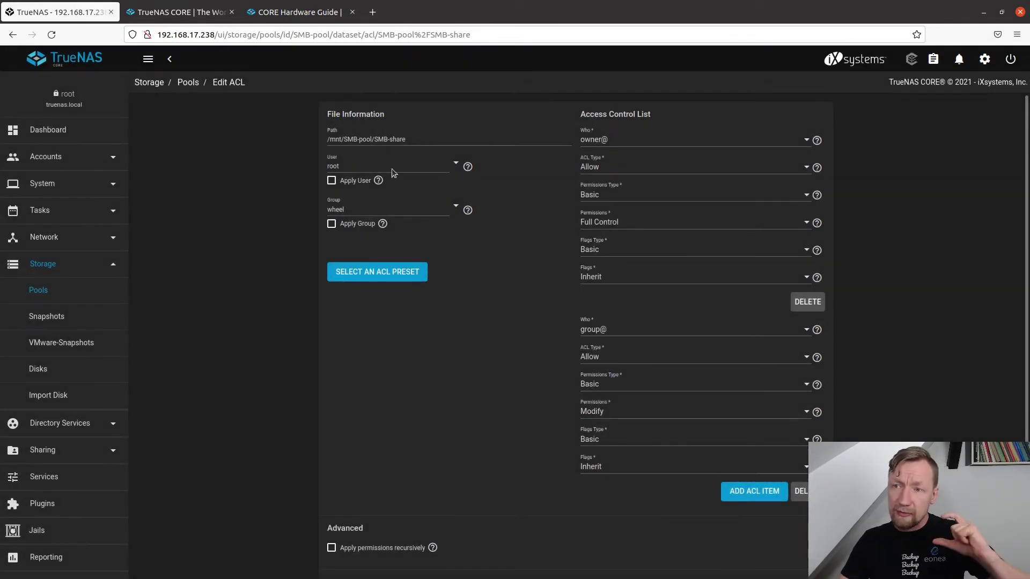
# Make the first user the ACL owner and biuro-wszyscy the owner group.
pyautogui.doubleClick(346, 166)
pyautogui.write('maci')
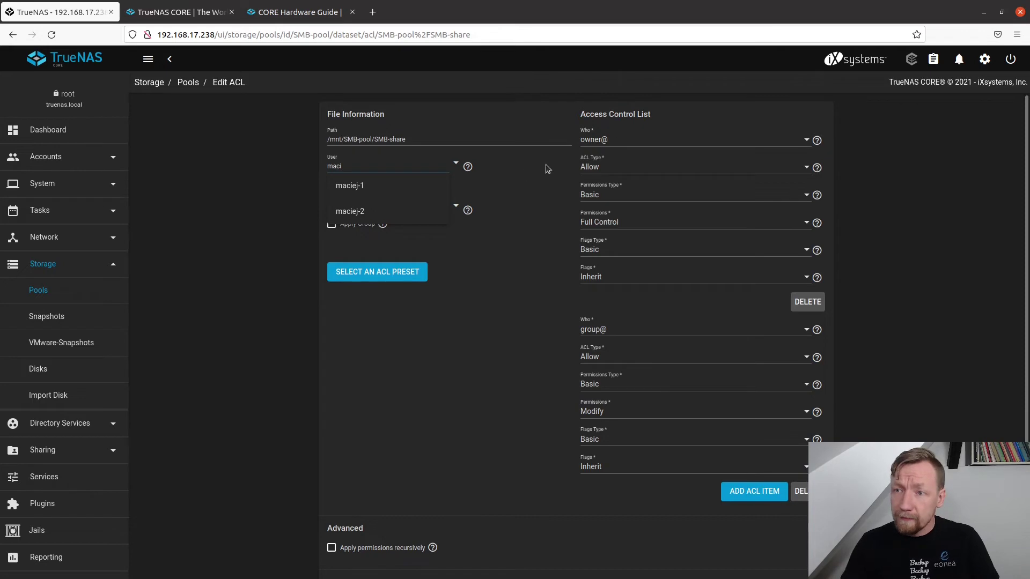
pyautogui.click(390, 185)
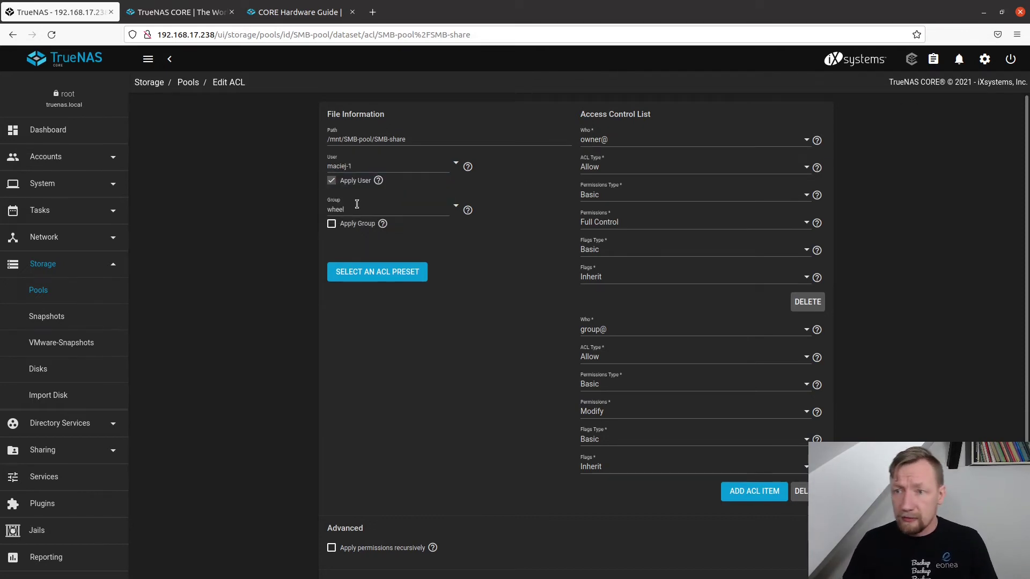
pyautogui.moveTo(362, 207); pyautogui.dragTo(301, 210)
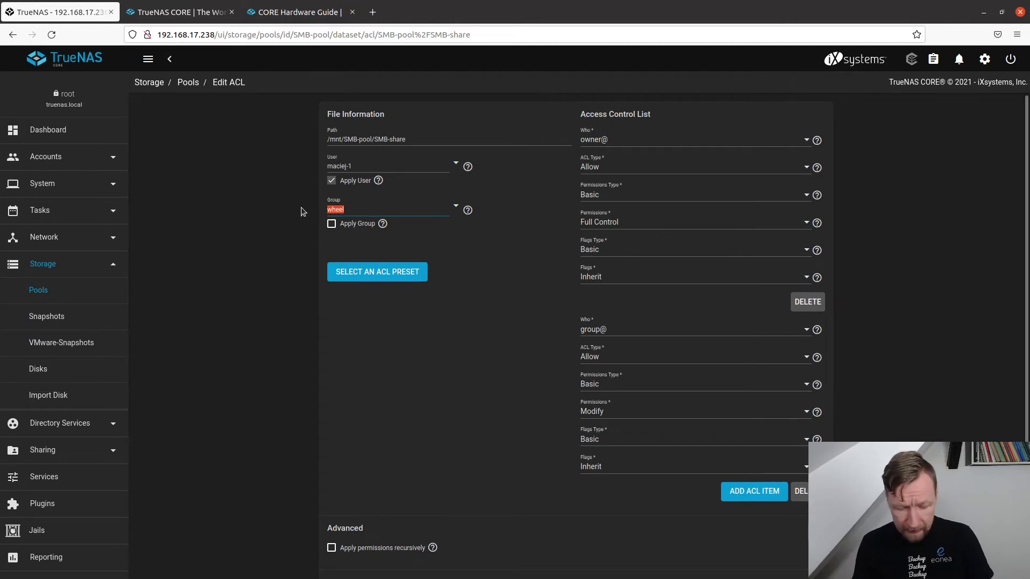
pyautogui.write('biu')
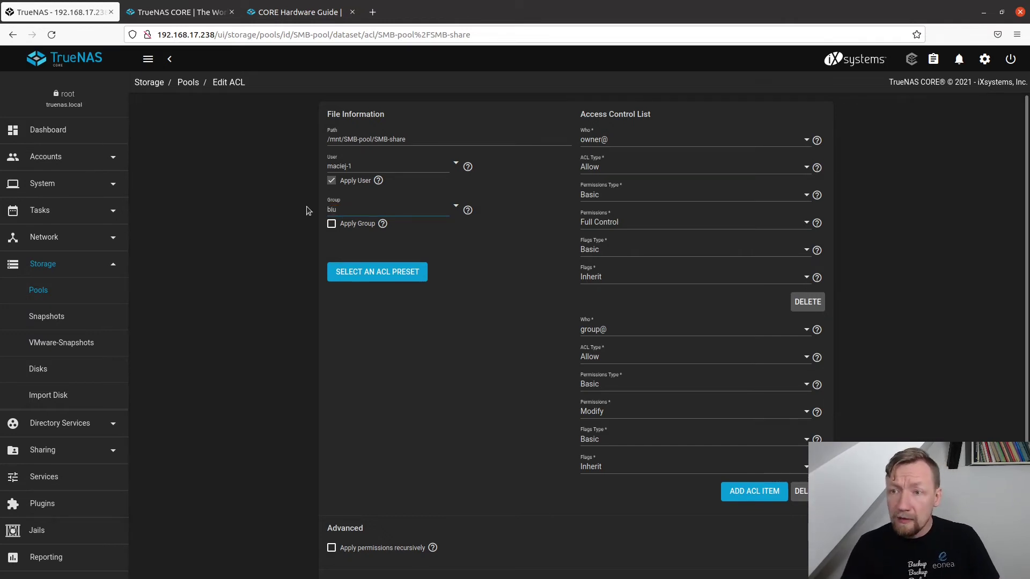
pyautogui.doubleClick(340, 210)
pyautogui.click(355, 228)
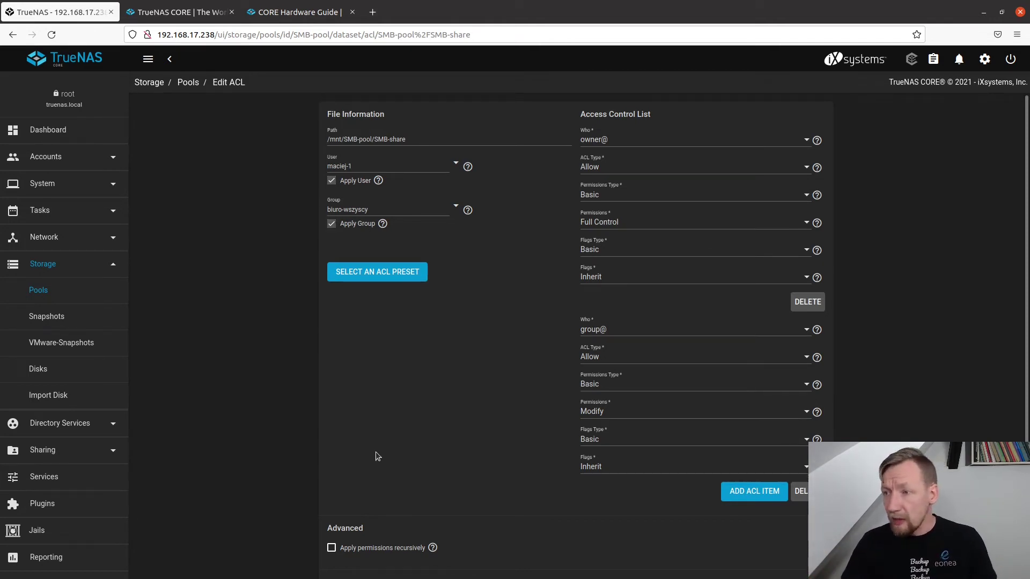
# Give the group@ entry Full Control permissions.
pyautogui.click(606, 443)
pyautogui.click(596, 411)
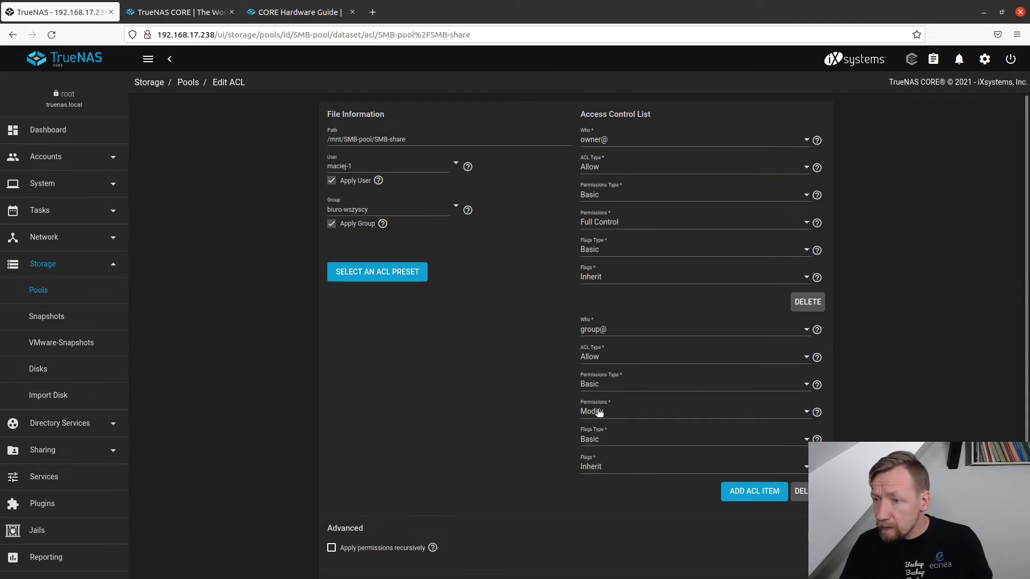
pyautogui.click(597, 412)
pyautogui.click(607, 463)
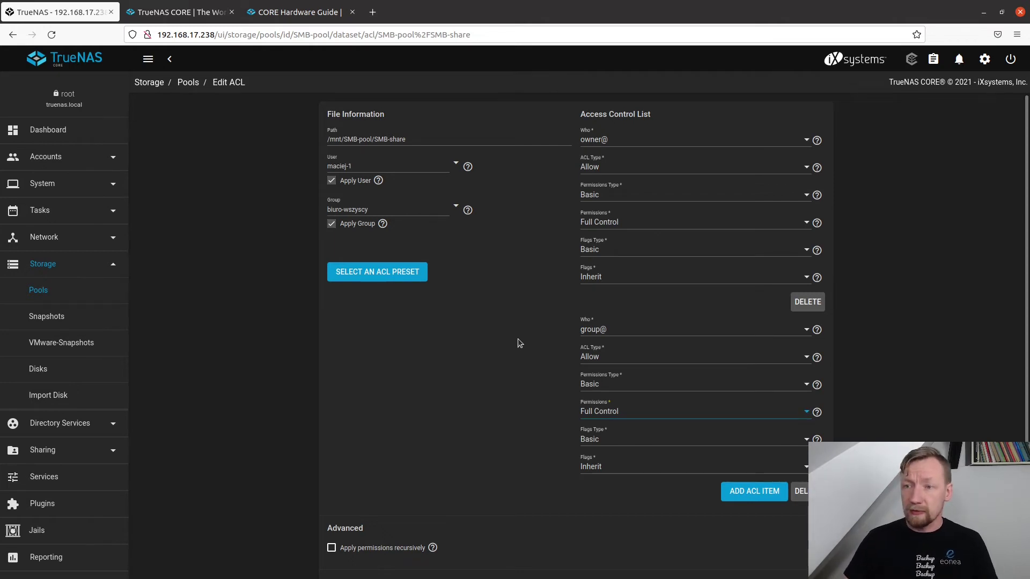
# Confirm recursive application of the SMB-share ACL and save it.
pyautogui.click(331, 549)
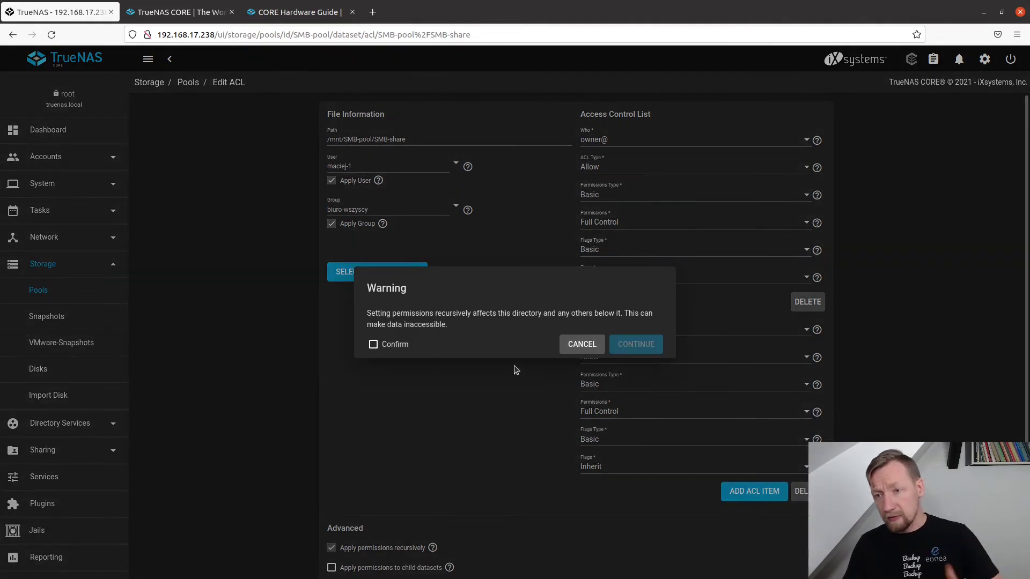
pyautogui.click(403, 351)
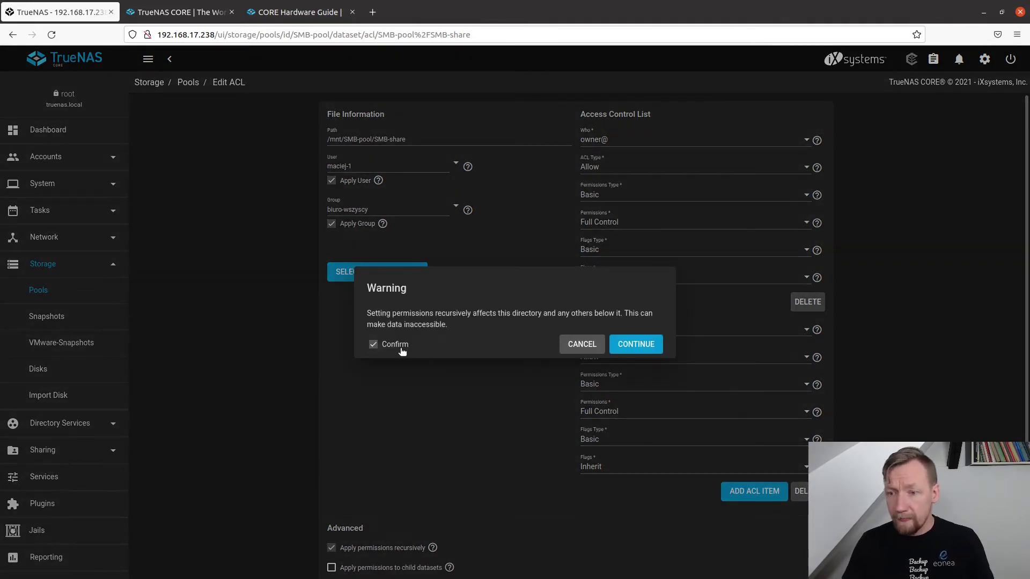
pyautogui.click(646, 345)
pyautogui.scroll(-2, 507, 459)
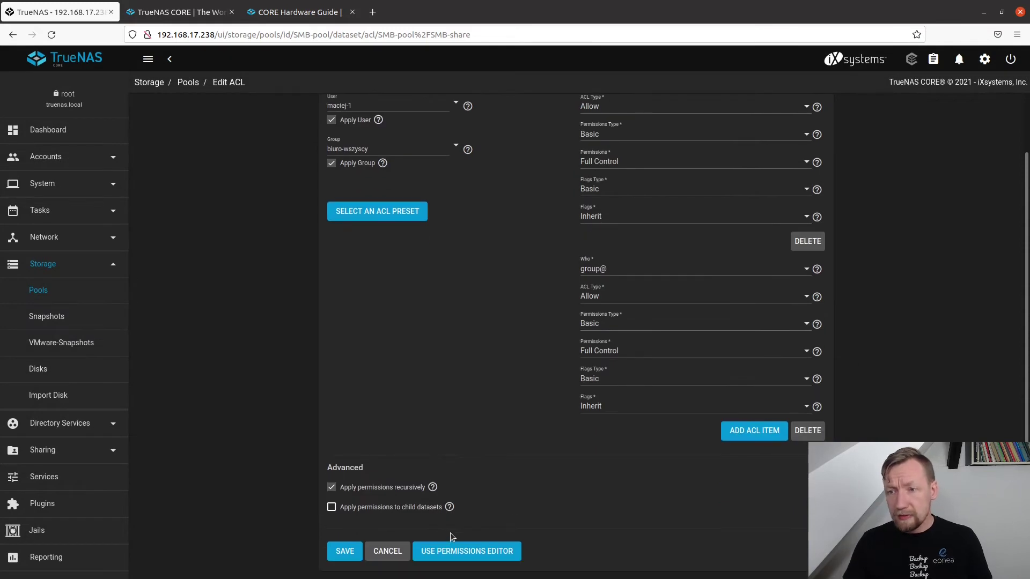
pyautogui.click(346, 552)
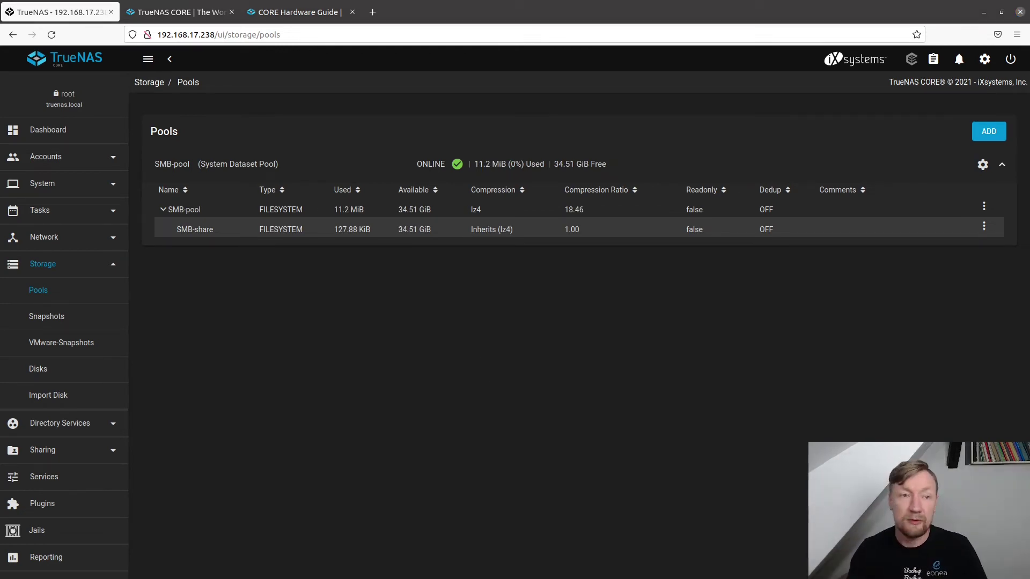
# In Accounts > Users, add the first user to auxiliary group biuro-wszyscy and save.
pyautogui.click(49, 182)
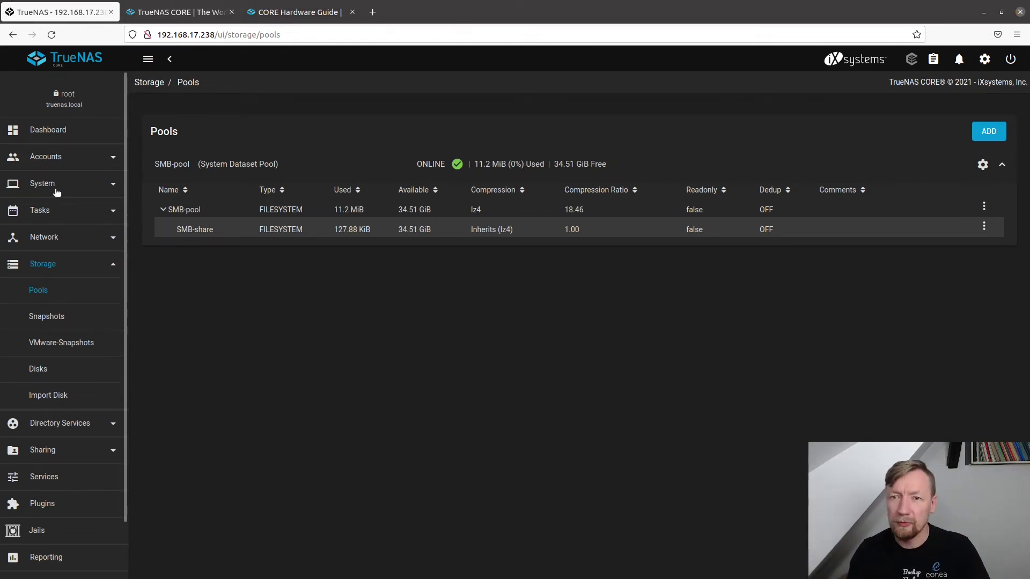
pyautogui.click(57, 164)
pyautogui.click(41, 214)
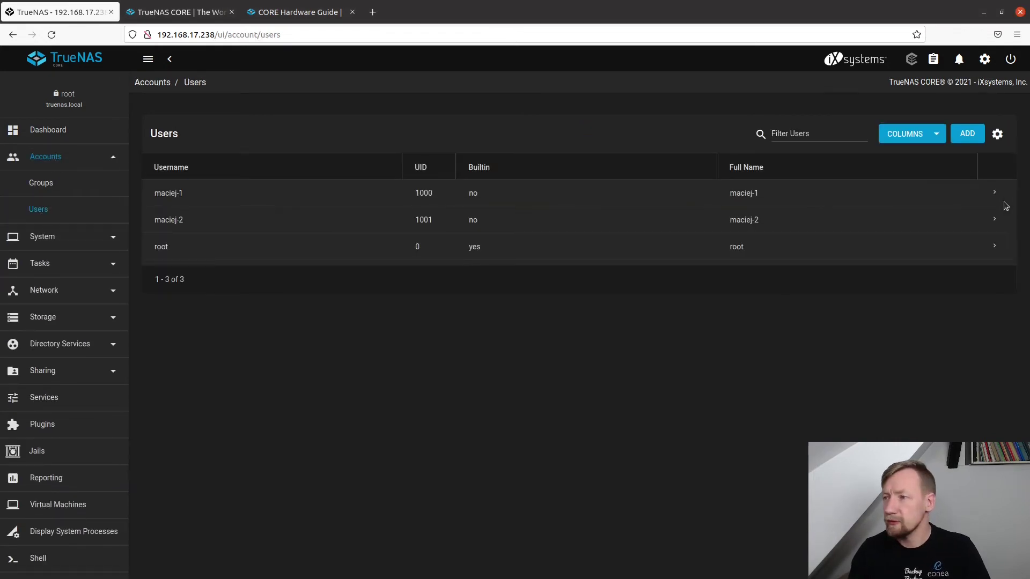
pyautogui.click(994, 193)
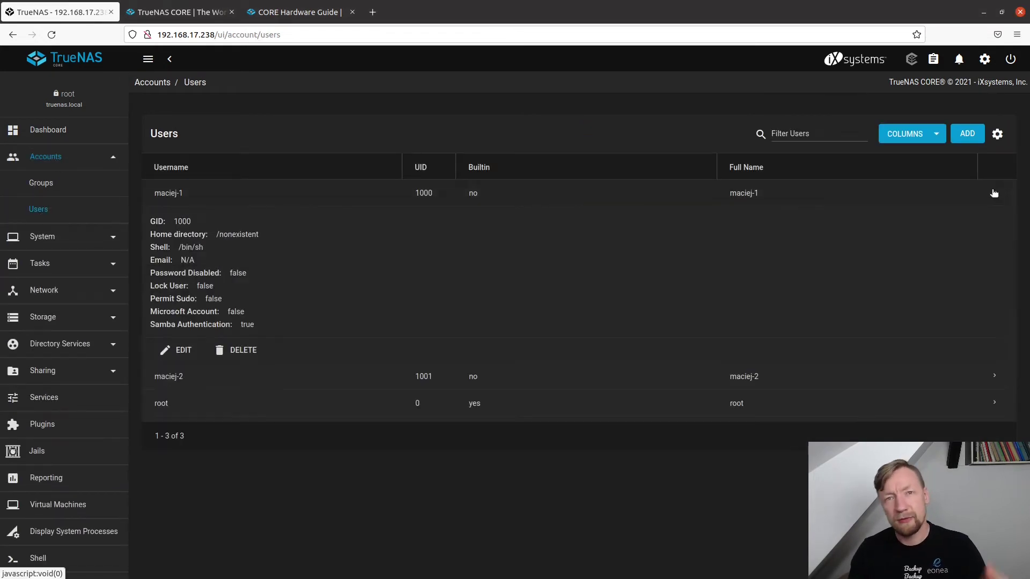
pyautogui.click(181, 354)
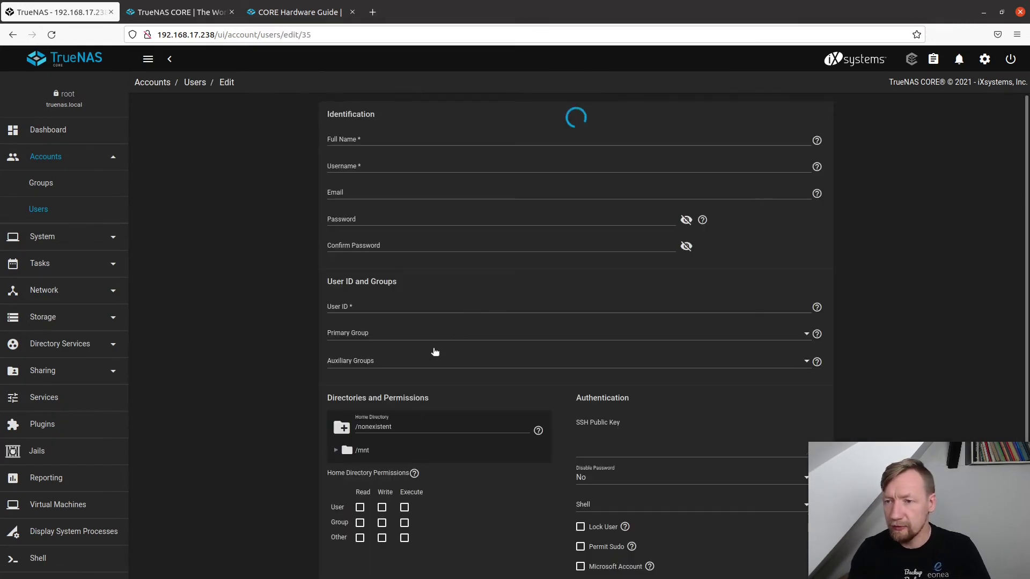
pyautogui.click(393, 361)
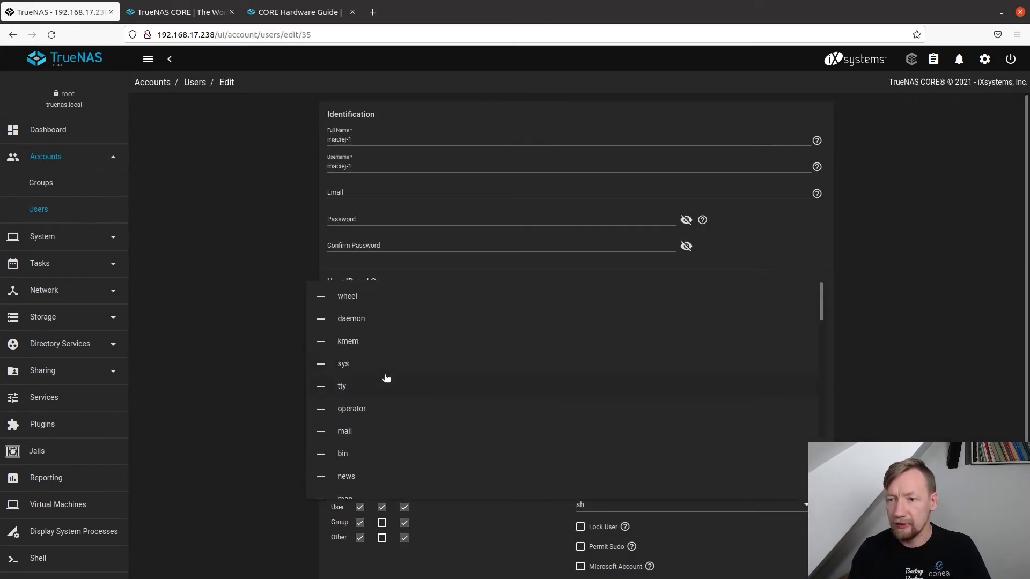
pyautogui.scroll(-10, 376, 424)
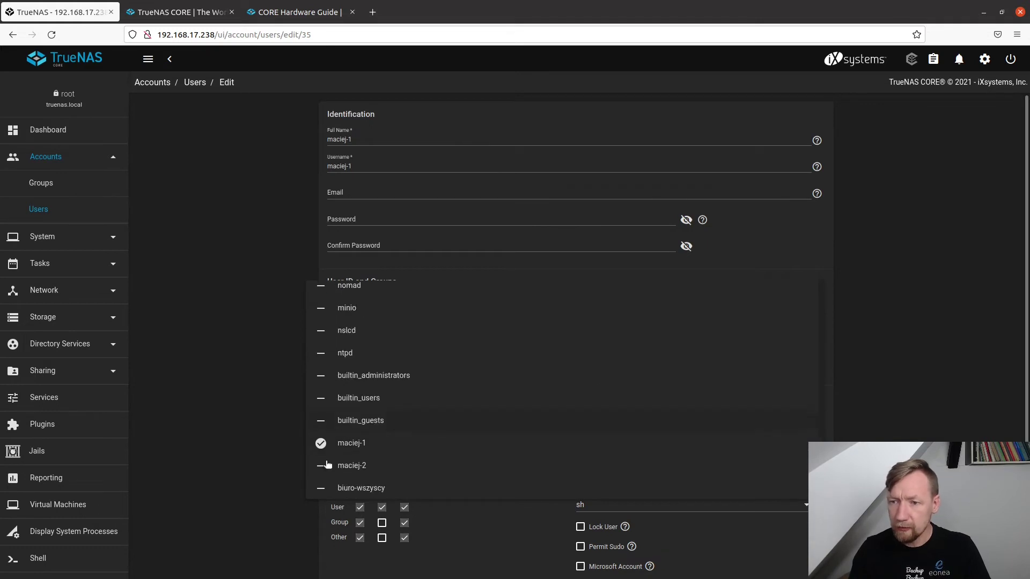
pyautogui.click(321, 487)
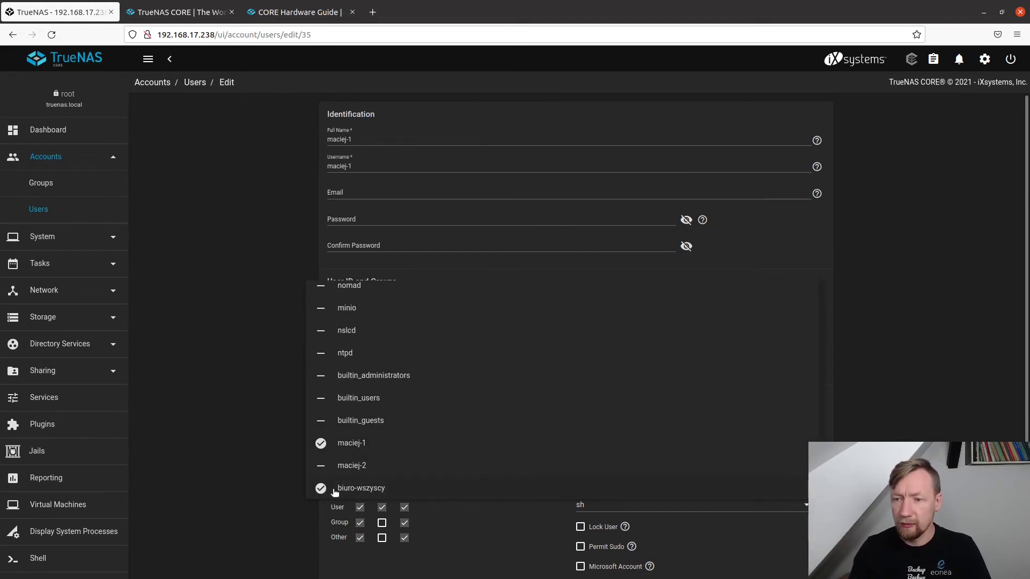
pyautogui.click(262, 455)
pyautogui.scroll(-2, 343, 517)
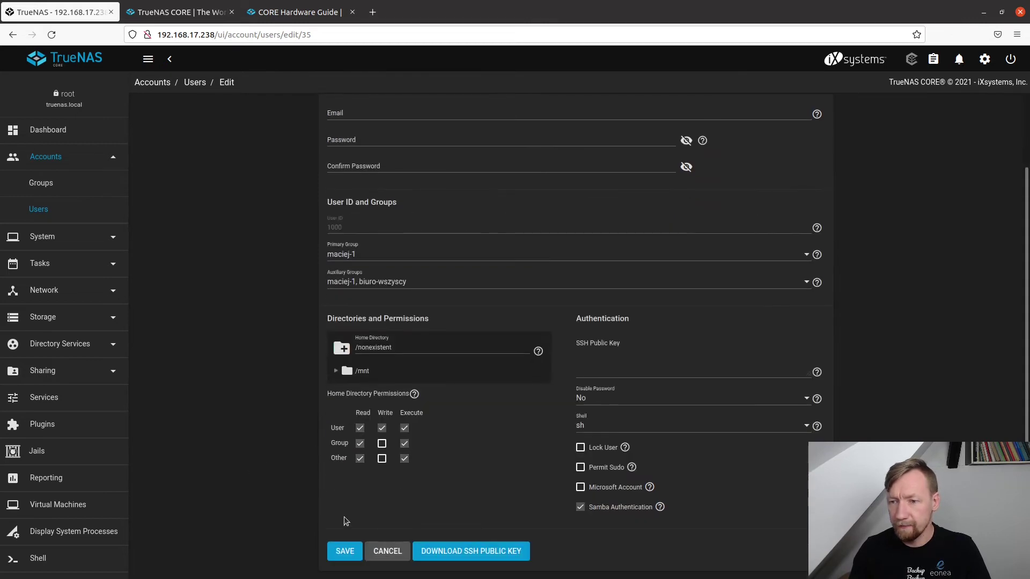
pyautogui.click(345, 552)
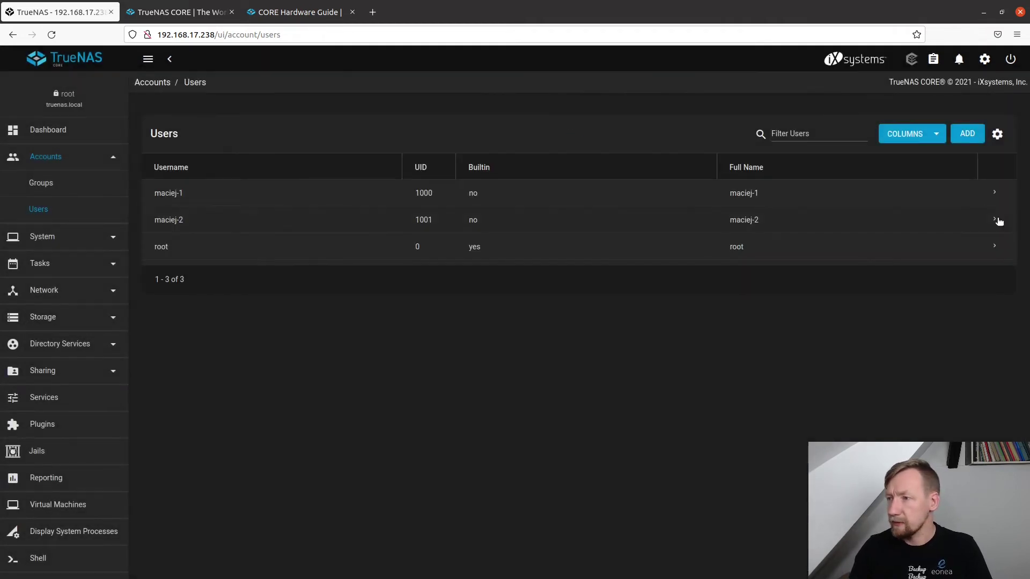
# Add the second user to auxiliary group biuro-wszyscy and save the account.
pyautogui.click(996, 220)
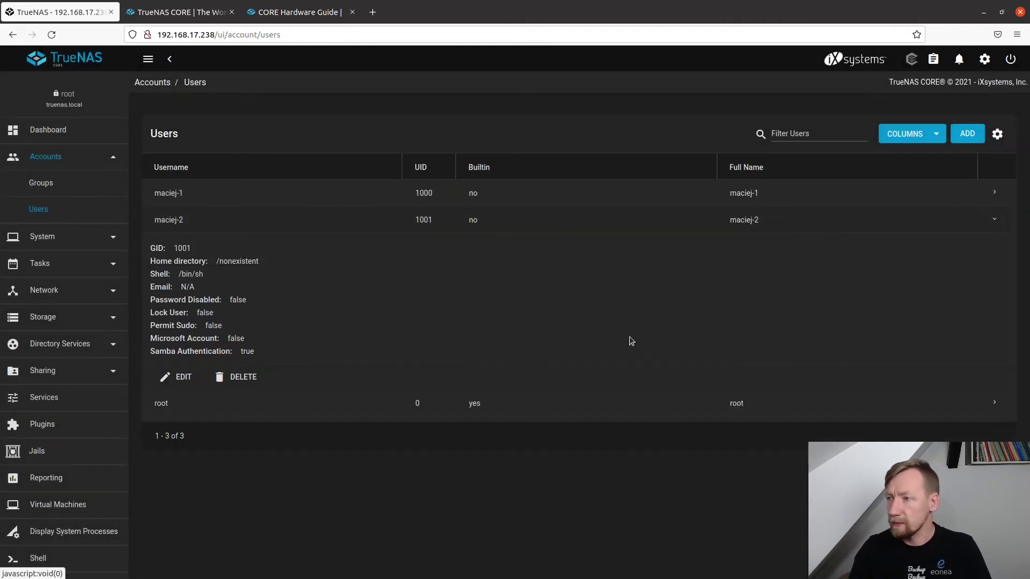
pyautogui.click(180, 377)
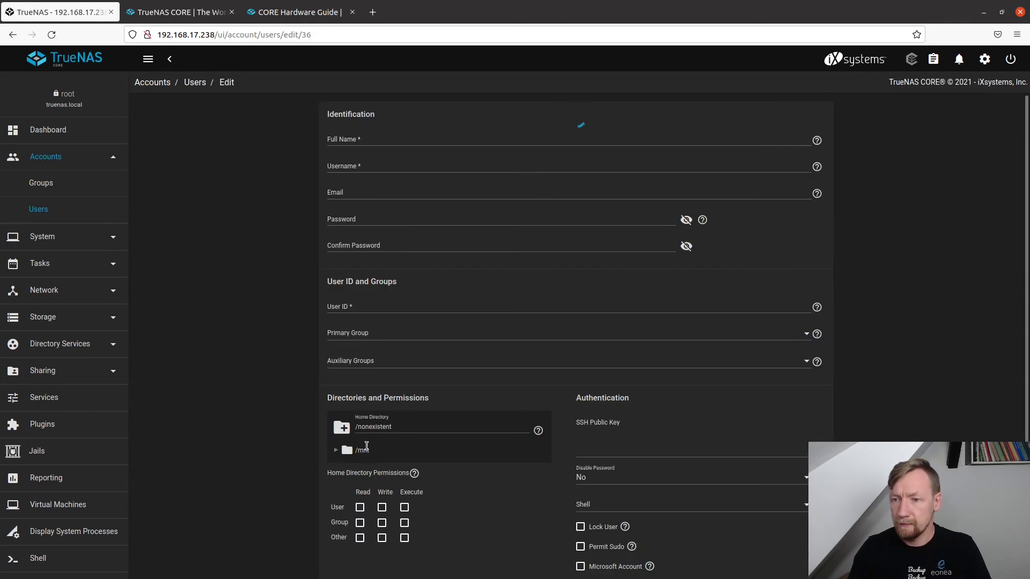
pyautogui.click(374, 362)
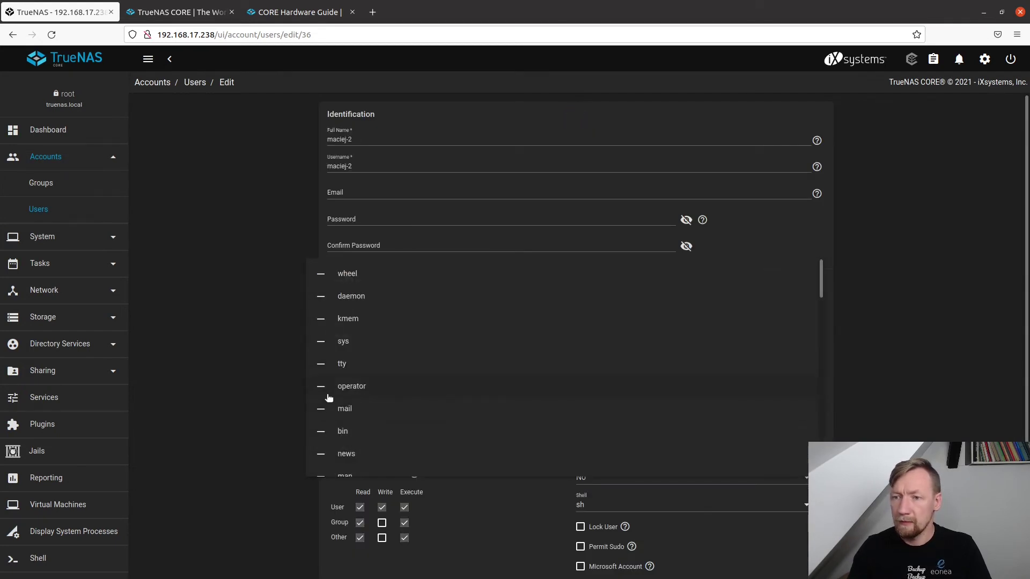
pyautogui.scroll(-10, 343, 462)
pyautogui.click(344, 468)
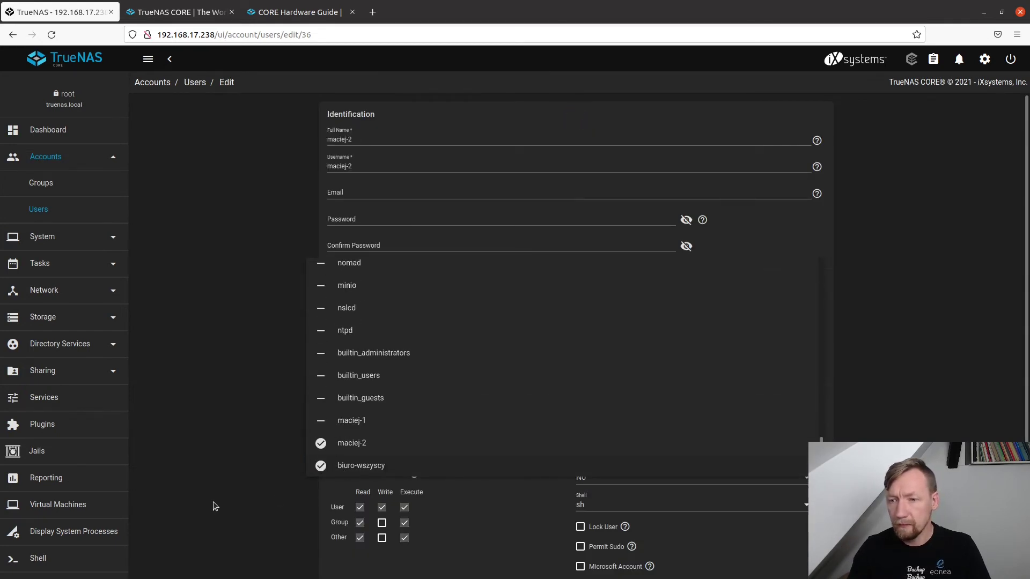
pyautogui.click(275, 540)
pyautogui.scroll(-3, 275, 540)
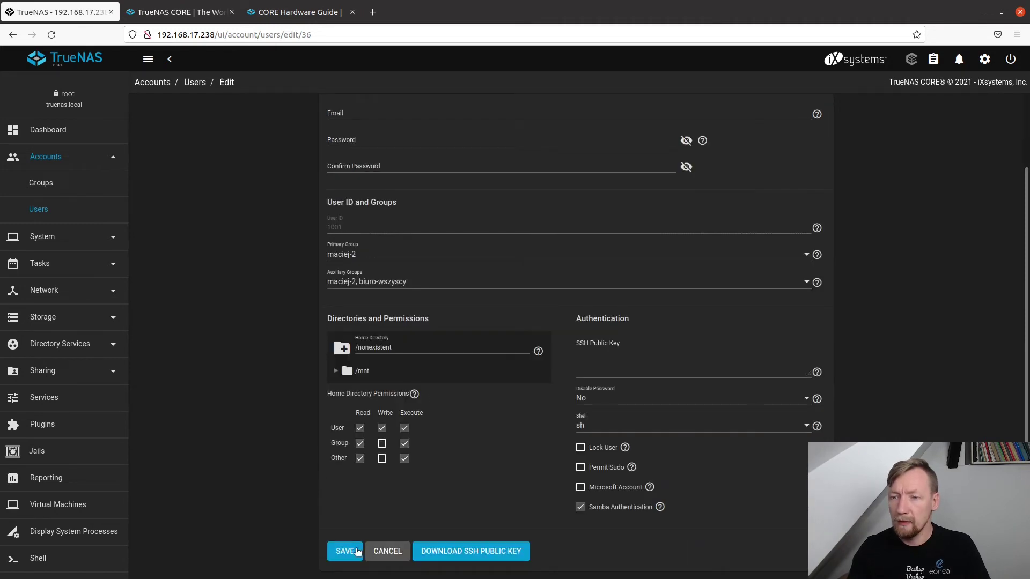
pyautogui.click(345, 551)
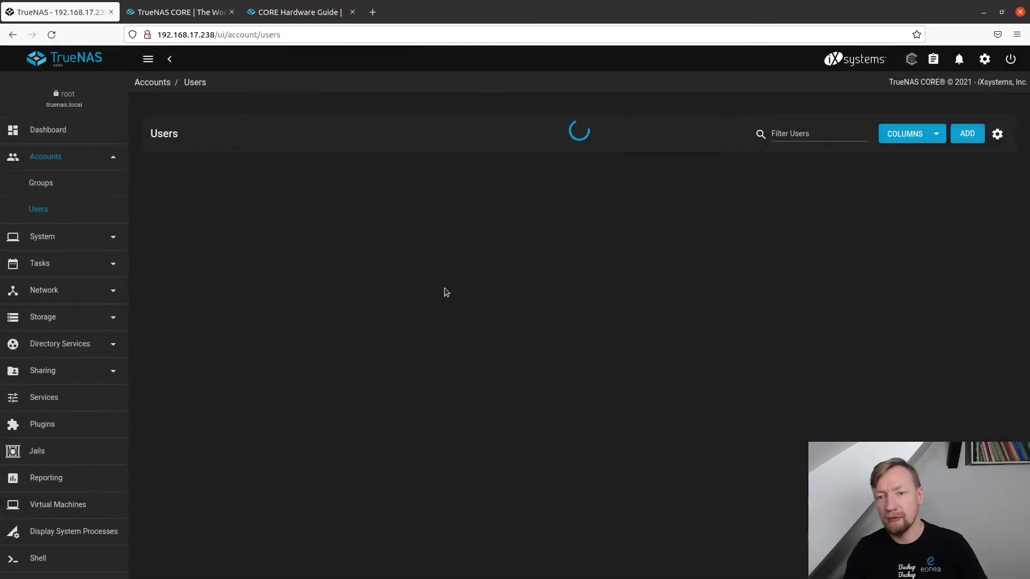
pyautogui.click(108, 371)
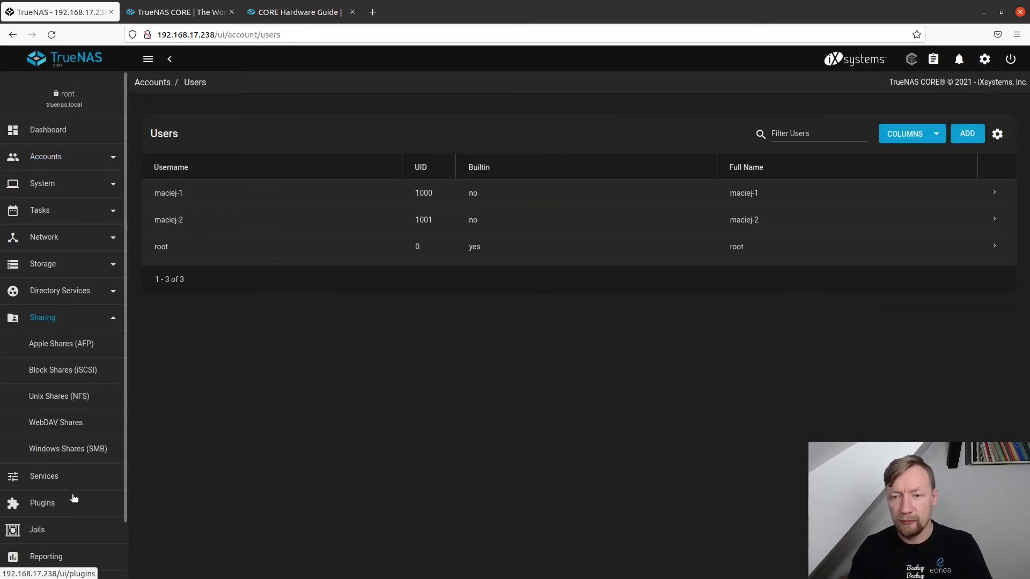
# Add an SMB share with path /mnt/SMB-pool/SMB-share and show its advanced options.
pyautogui.click(79, 454)
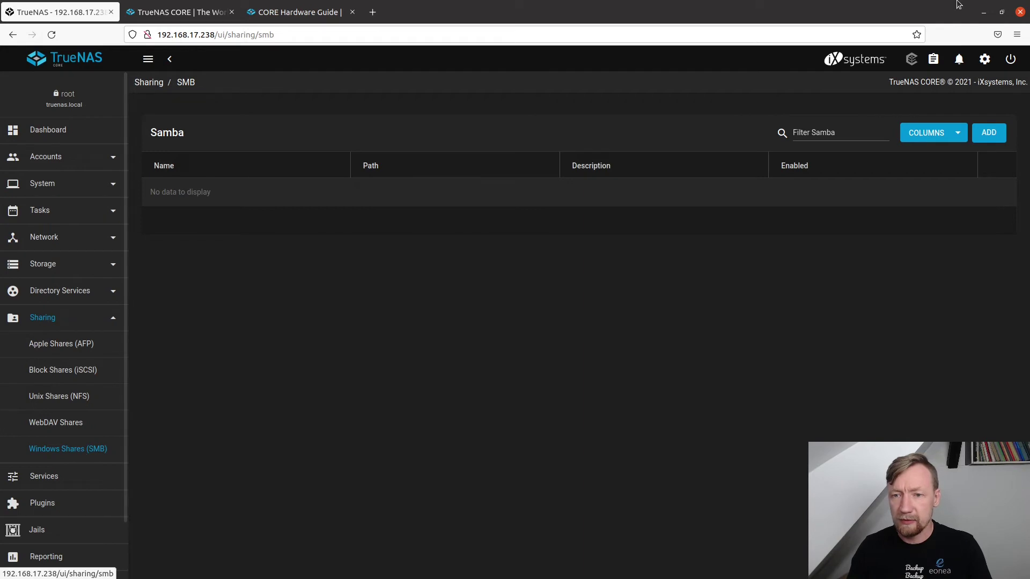
pyautogui.click(986, 135)
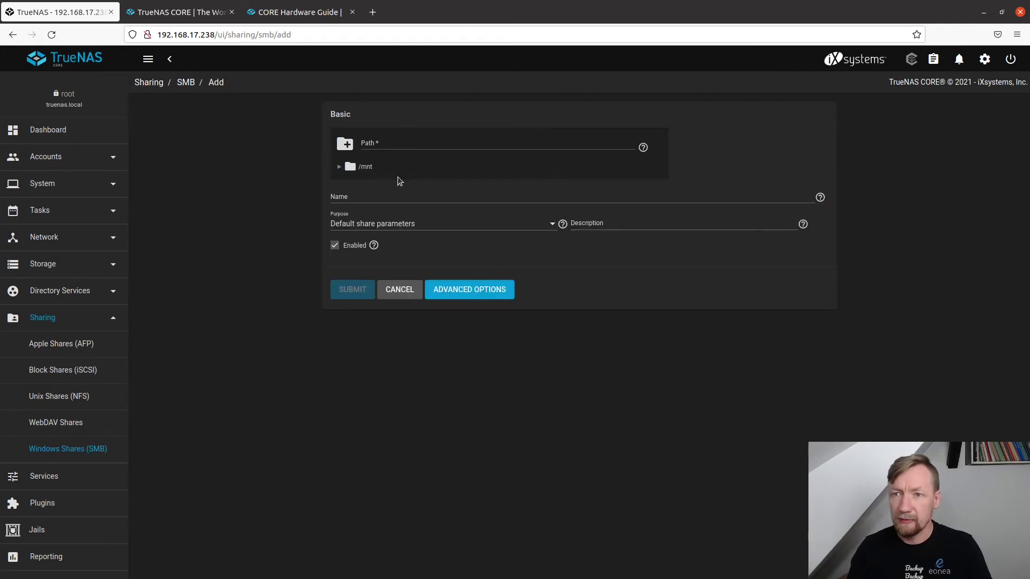
pyautogui.click(339, 167)
pyautogui.click(351, 184)
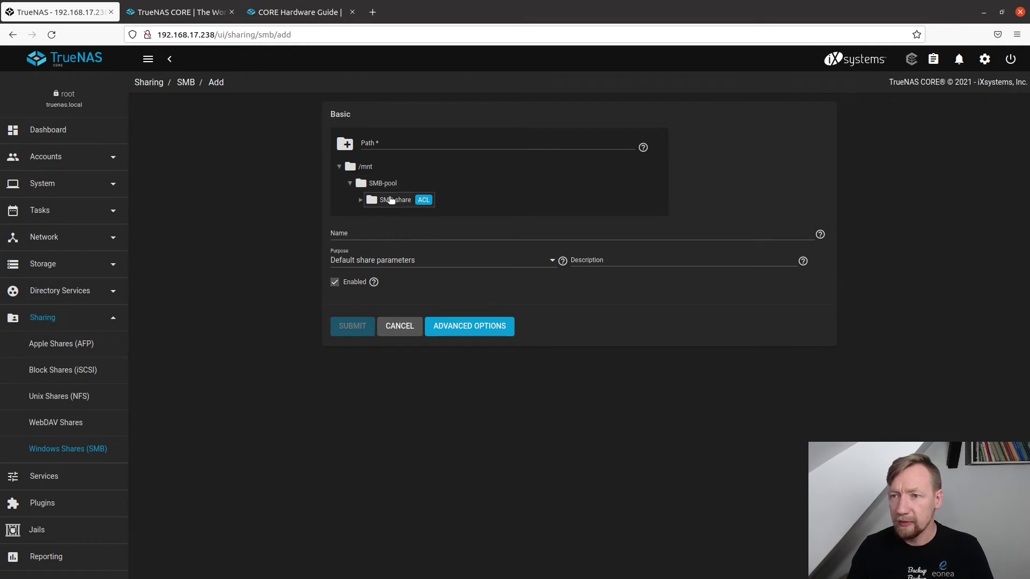
pyautogui.moveTo(423, 202)
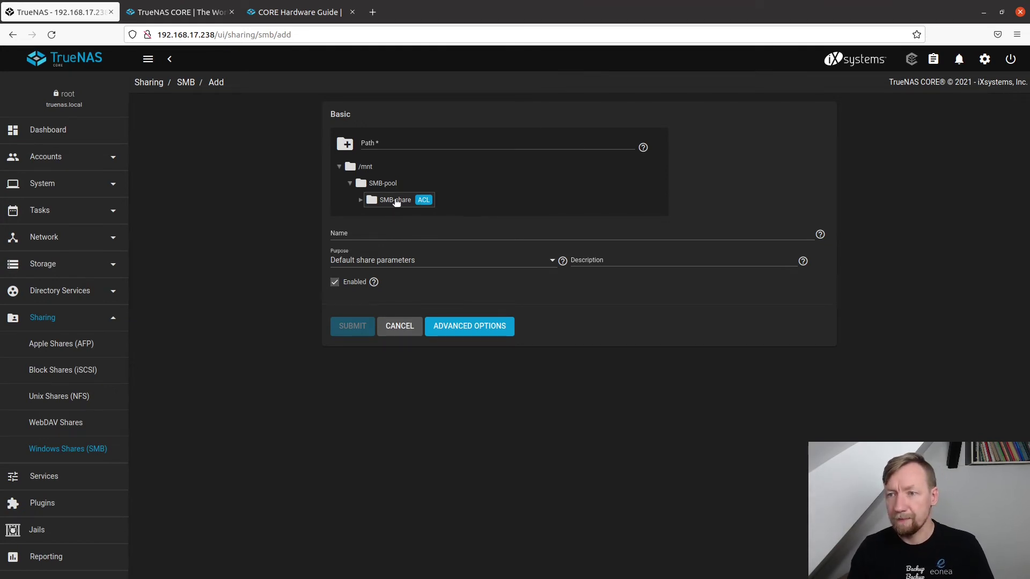
pyautogui.click(393, 202)
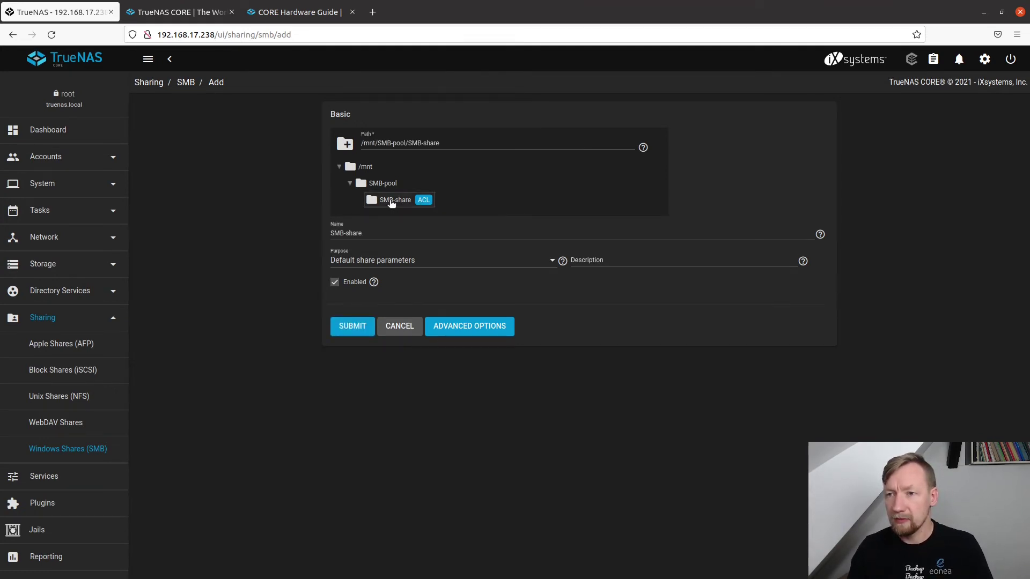
pyautogui.click(479, 328)
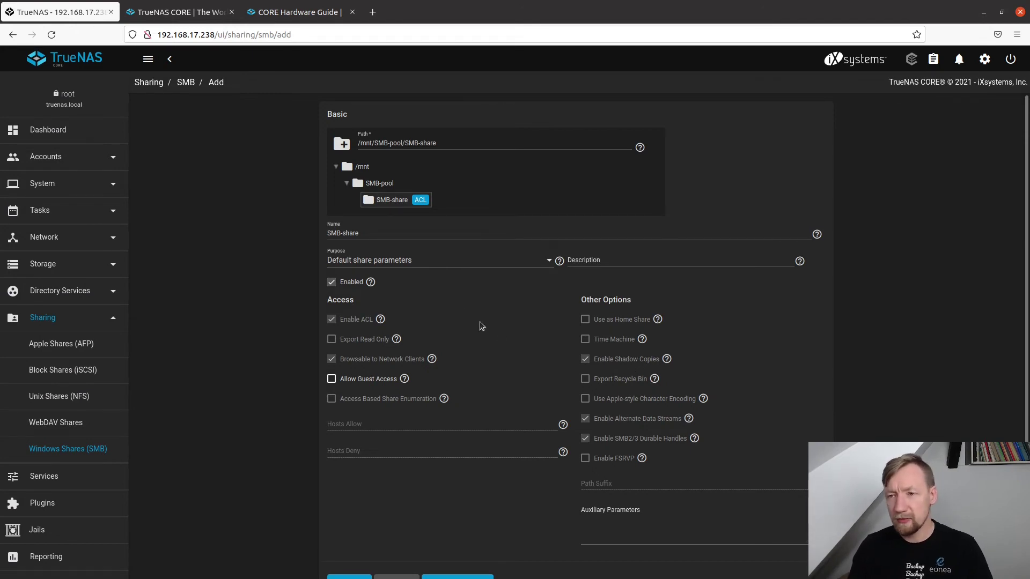
pyautogui.scroll(-2, 458, 548)
# Collapse back to basic options and submit the SMB-share share.
pyautogui.click(458, 511)
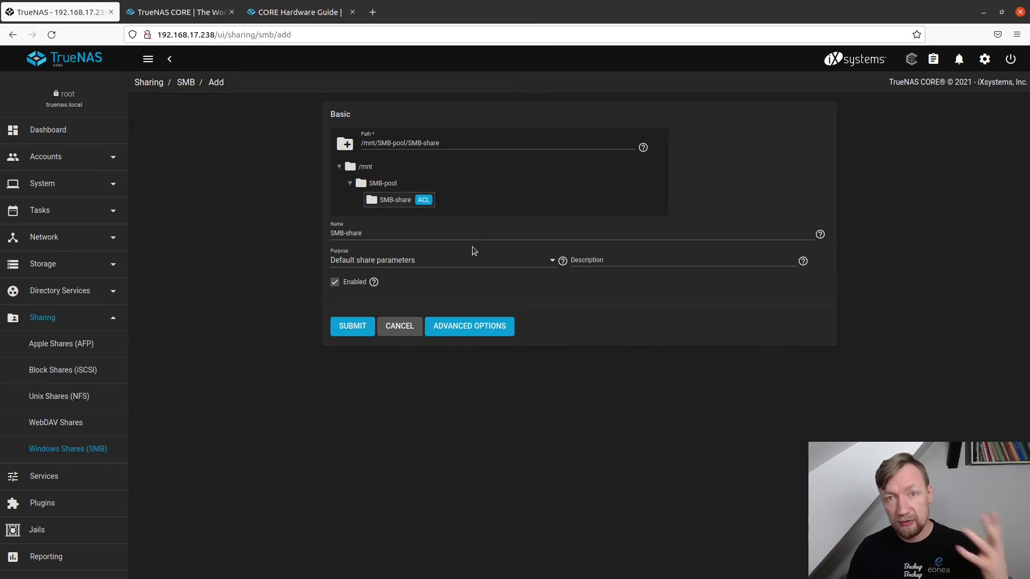
pyautogui.click(354, 328)
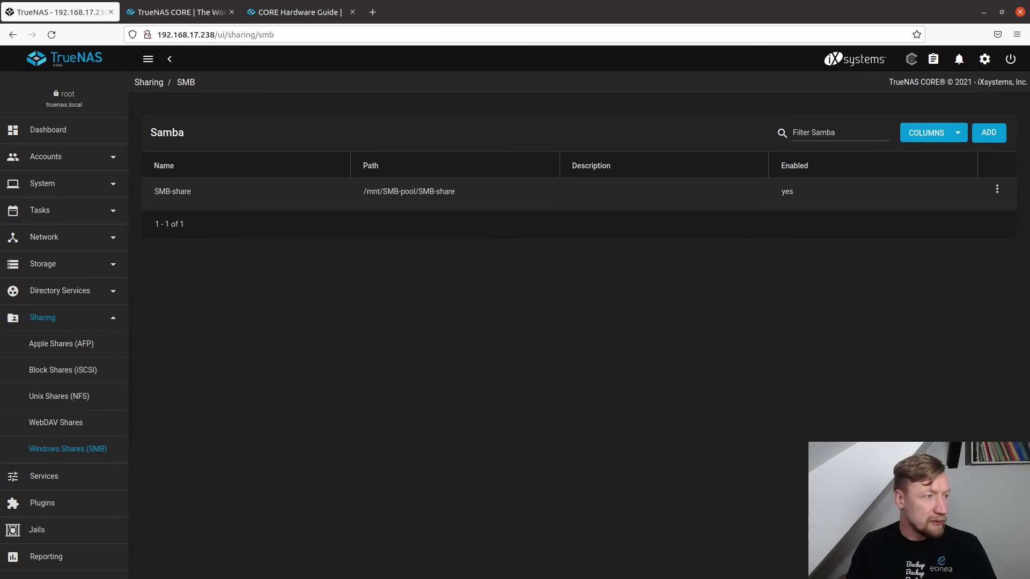
# Sign in to the Windows 10 virtual machine with the account password.
pyautogui.hotkey('alt', 'Tab')
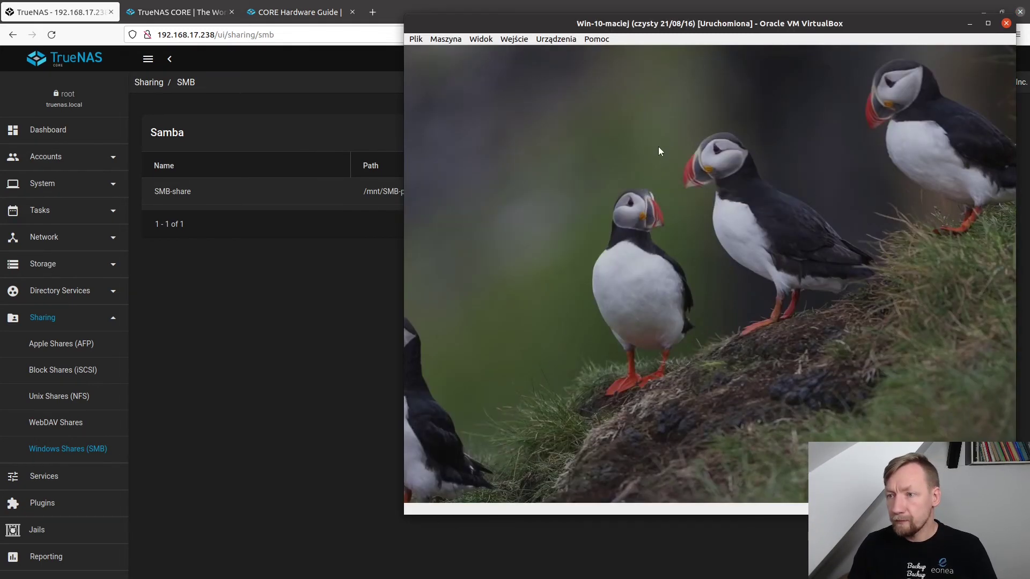
pyautogui.click(666, 159)
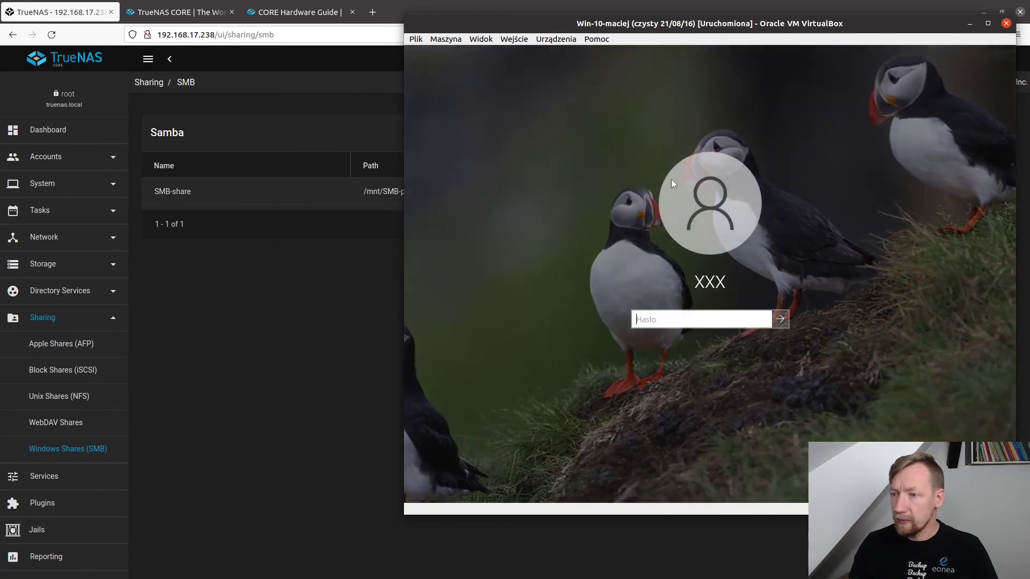
pyautogui.write('********')
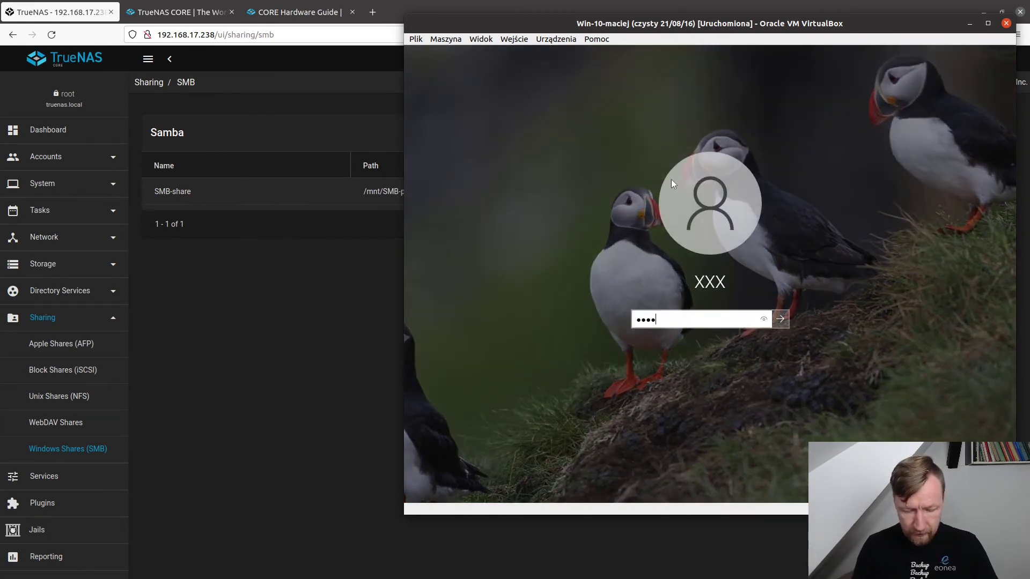
pyautogui.press('Return')
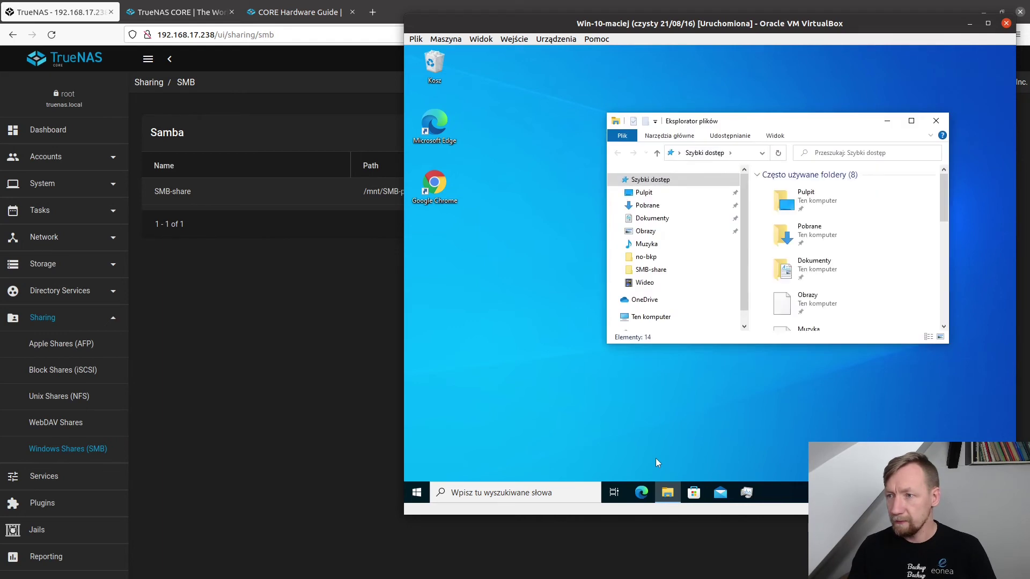
# Open TRUENAS from Sieć in File Explorer, signing in with the first user's credentials.
pyautogui.scroll(-1, 655, 314)
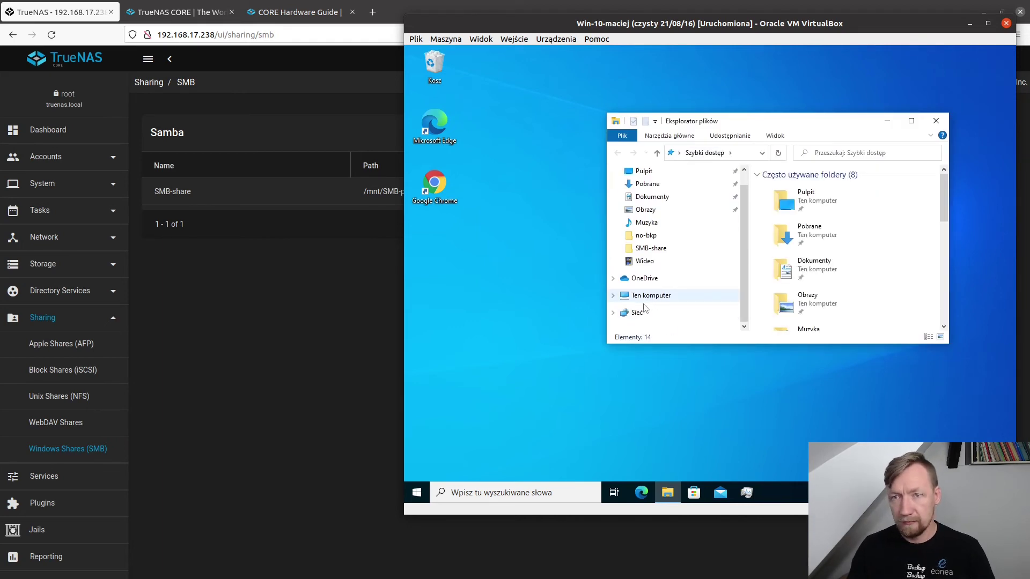
pyautogui.click(638, 313)
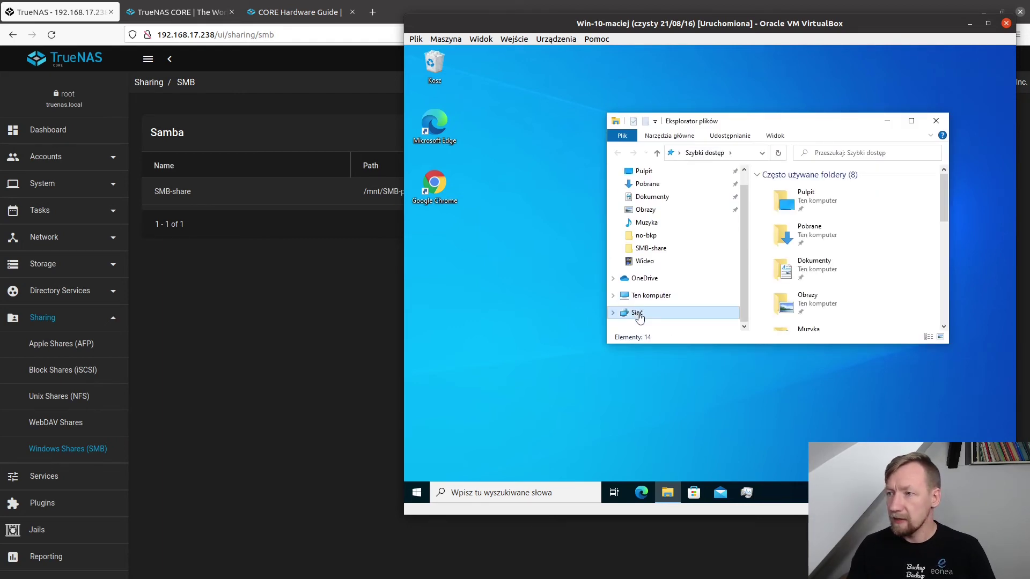
pyautogui.moveTo(759, 121); pyautogui.dragTo(643, 83)
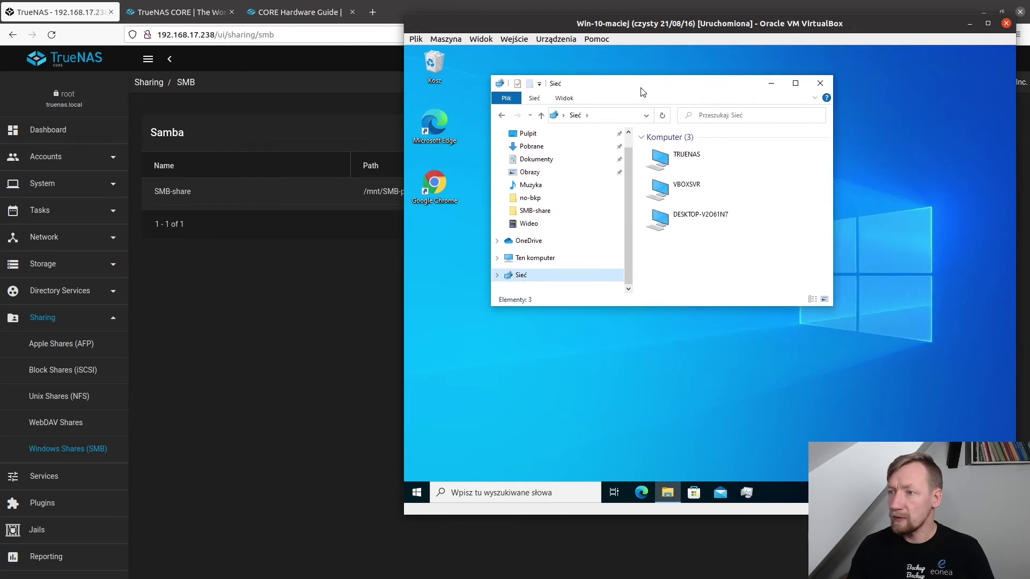
pyautogui.doubleClick(689, 159)
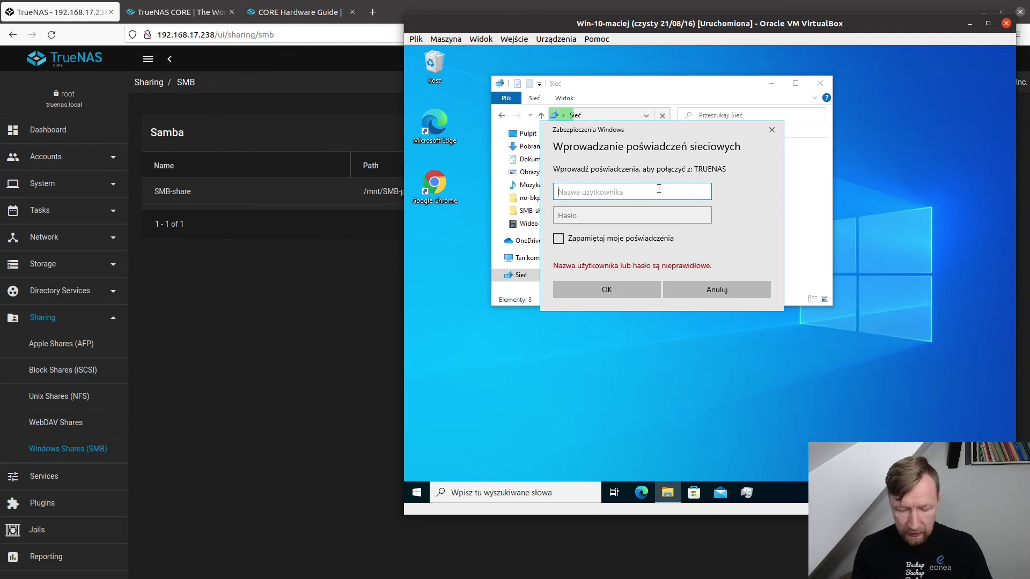
pyautogui.write('maciej-1')
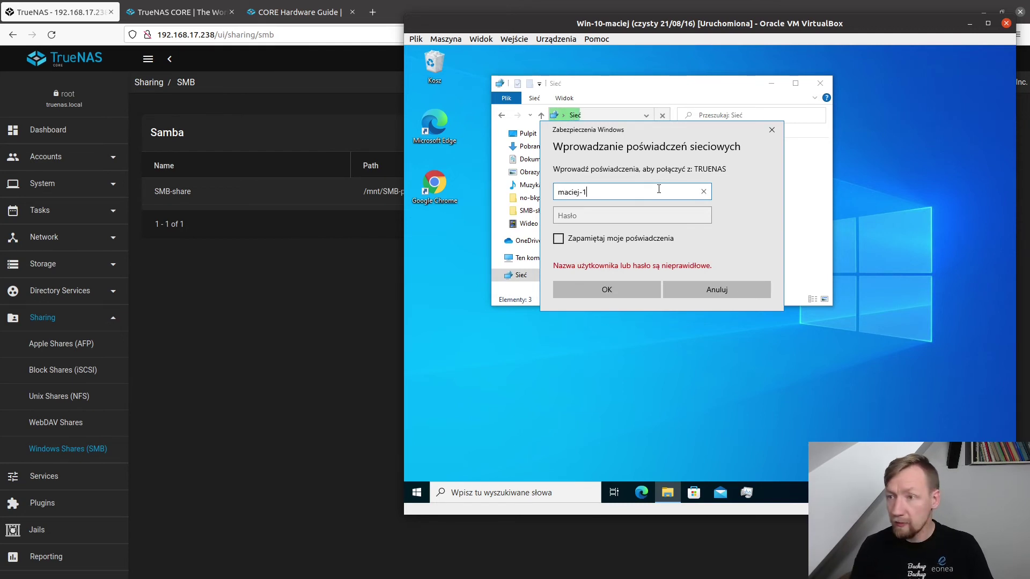
pyautogui.press('Tab')
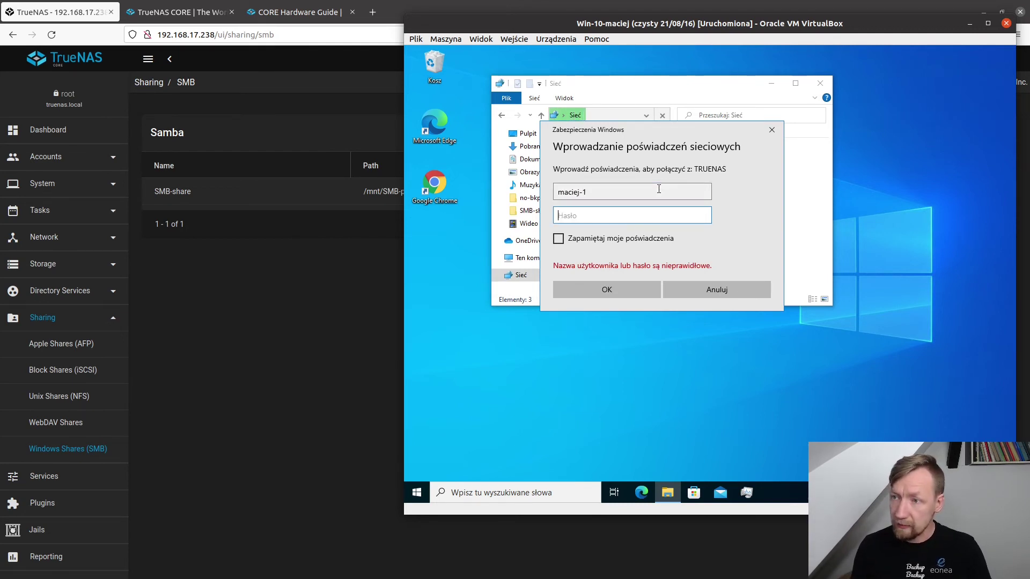
pyautogui.write('••••••')
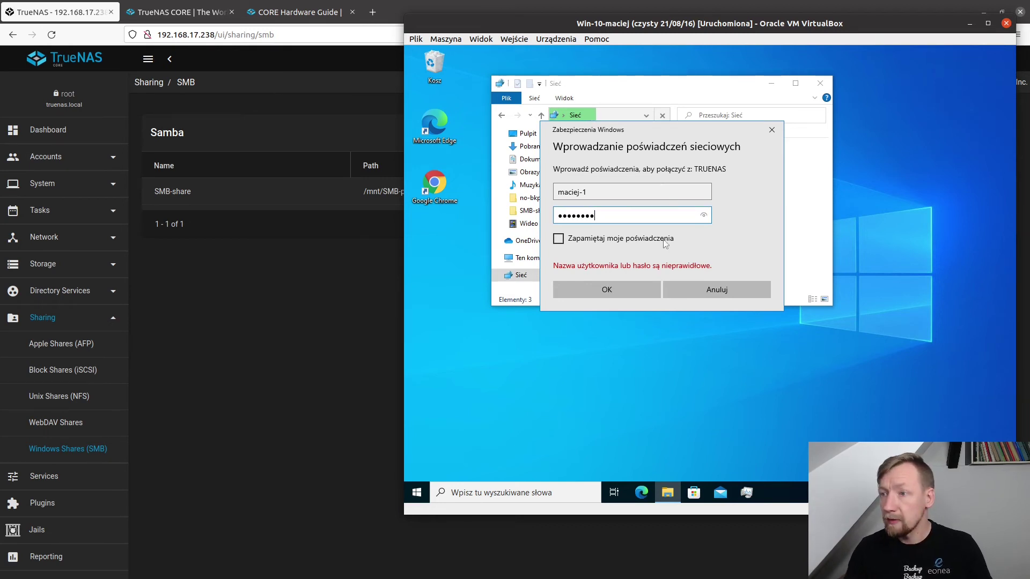
pyautogui.click(642, 283)
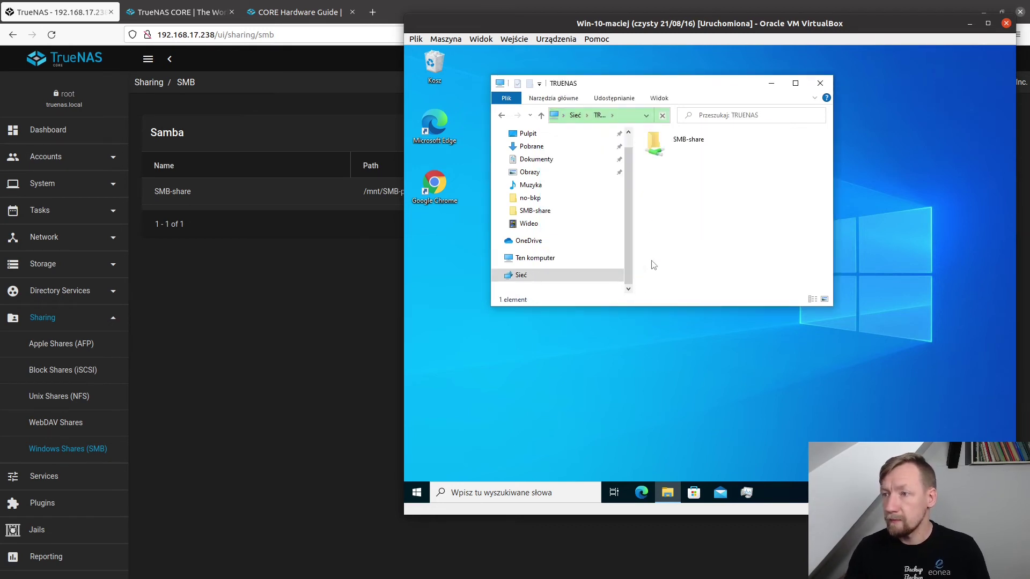
# Open the server's SMB-share folder alongside a Pobrane folder window.
pyautogui.doubleClick(680, 145)
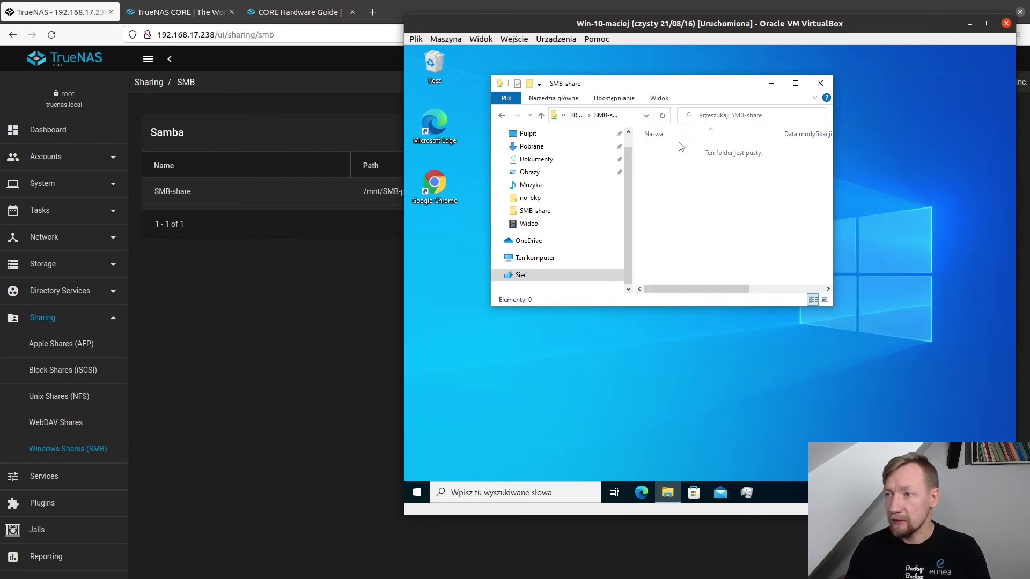
pyautogui.moveTo(629, 83); pyautogui.dragTo(658, 70)
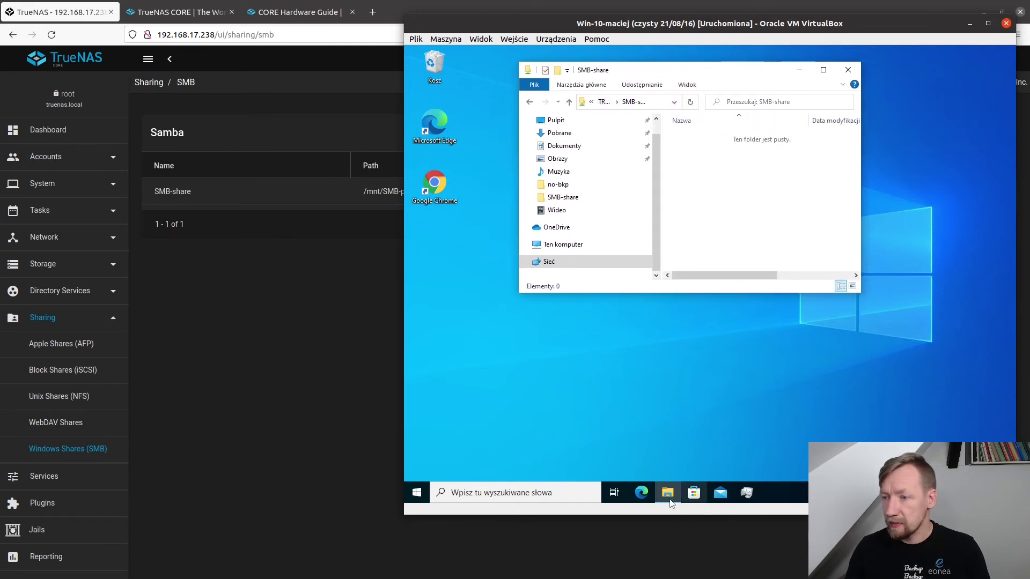
pyautogui.click(662, 476)
pyautogui.rightClick(668, 482)
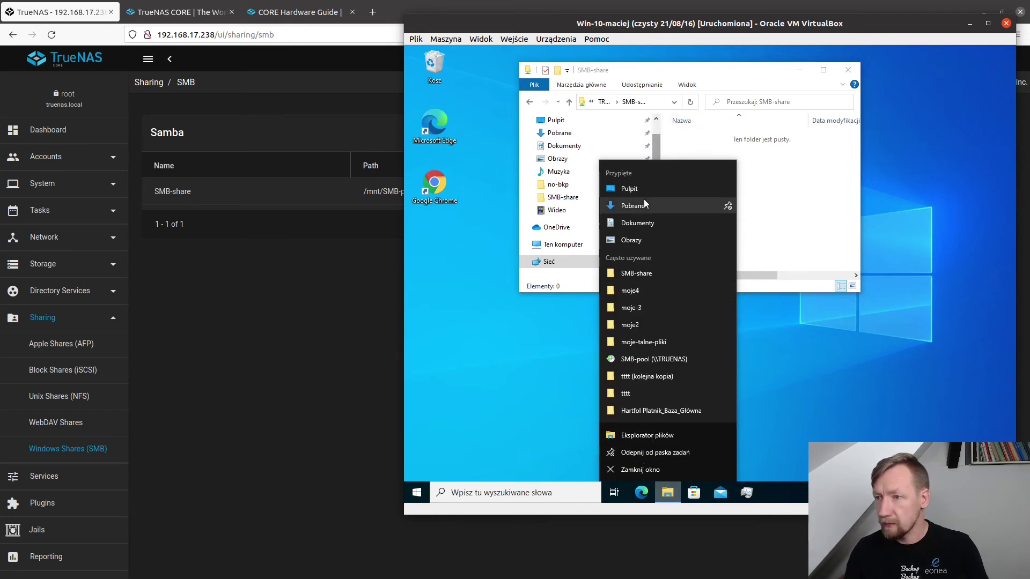
pyautogui.click(723, 129)
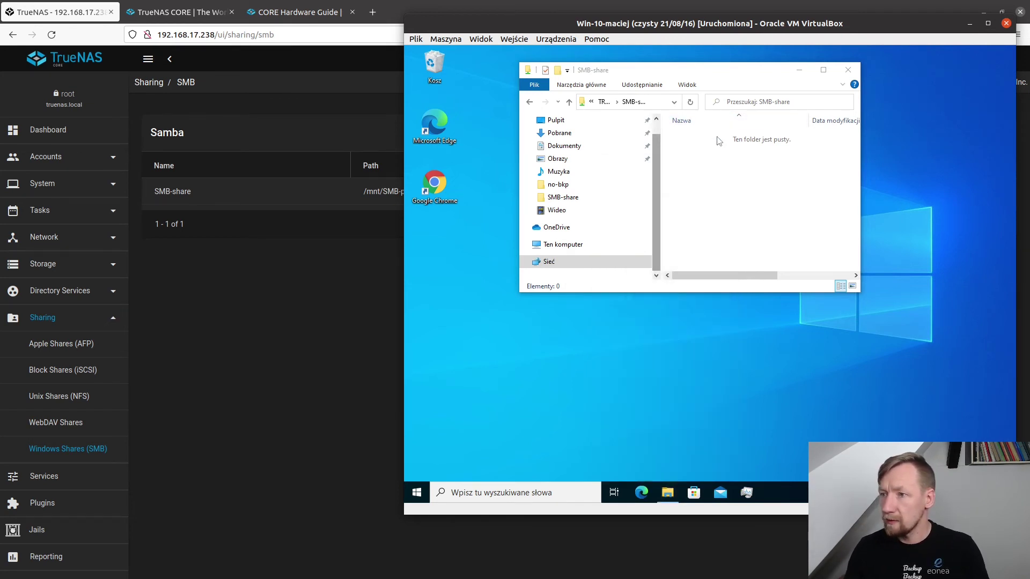
pyautogui.moveTo(707, 80); pyautogui.dragTo(820, 242)
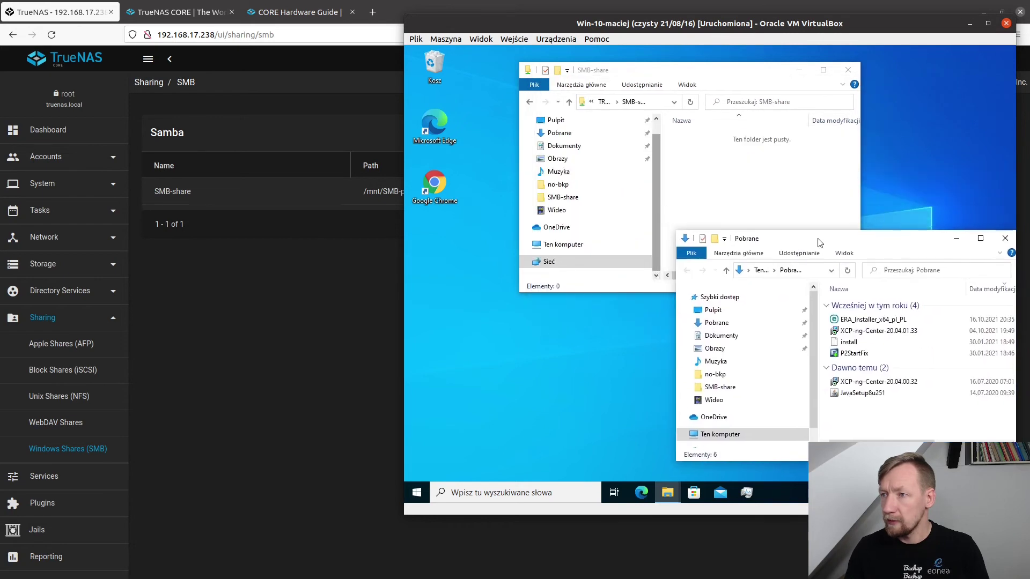
pyautogui.moveTo(884, 410); pyautogui.dragTo(836, 328)
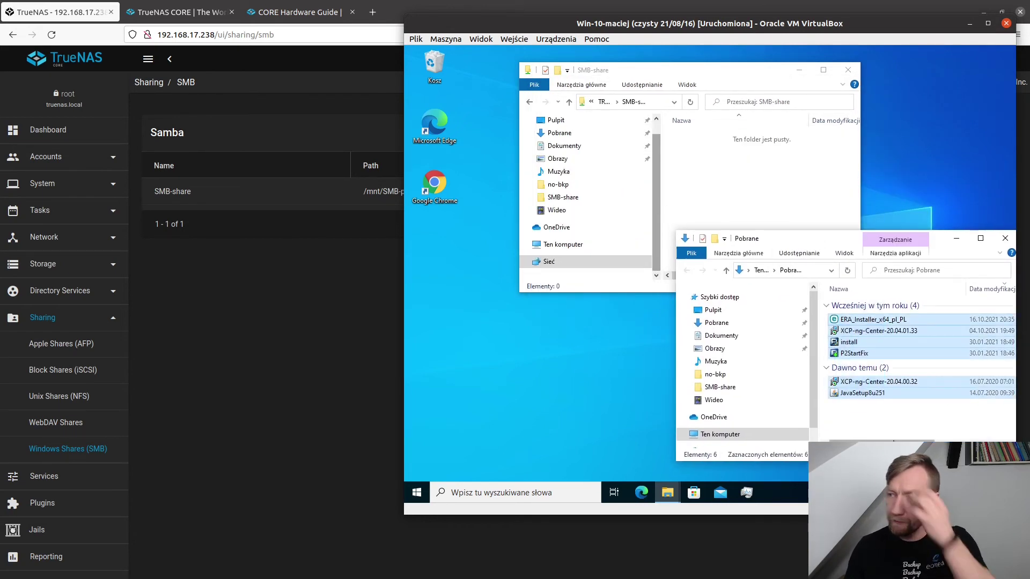
# Paste the six copied installer files into SMB-share with Ctrl+V.
pyautogui.moveTo(744, 209); pyautogui.dragTo(716, 181)
pyautogui.hotkey('ctrl', 'v')
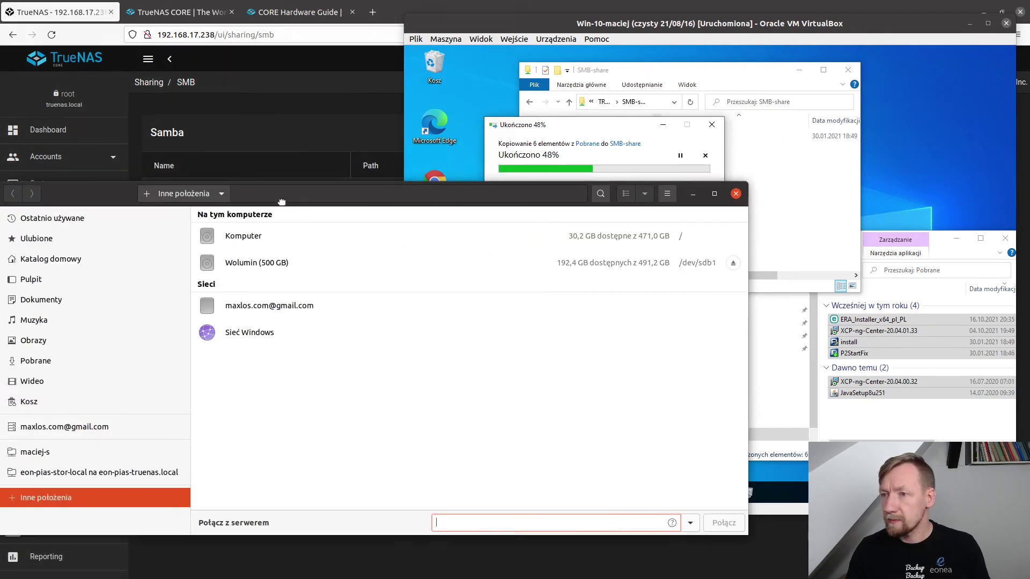
pyautogui.moveTo(403, 177); pyautogui.dragTo(449, 179)
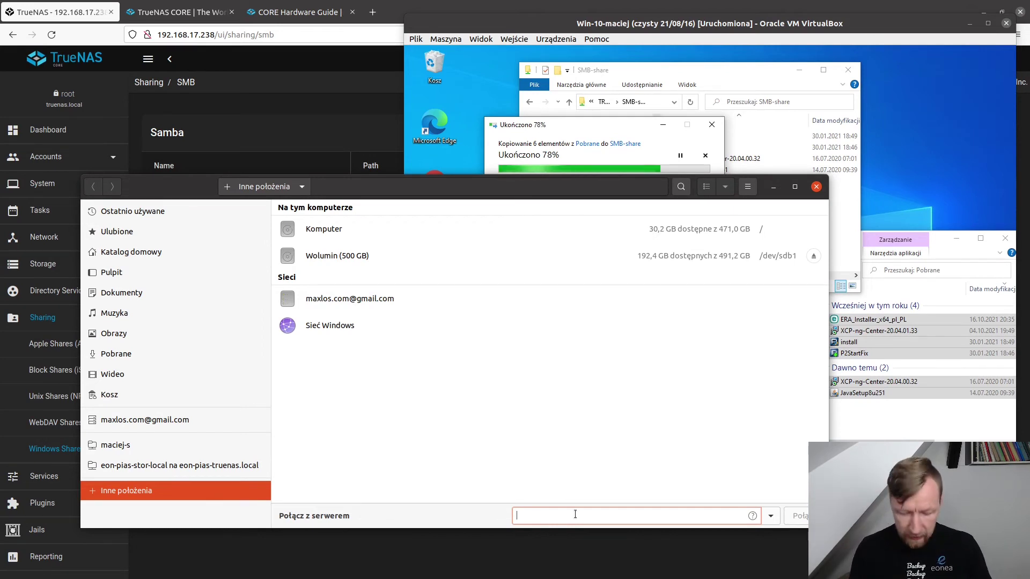
# Connect to smb://192.168.17.238/ as the second user in domain WORKGROUP.
pyautogui.write('smb://192.168.17.238/')
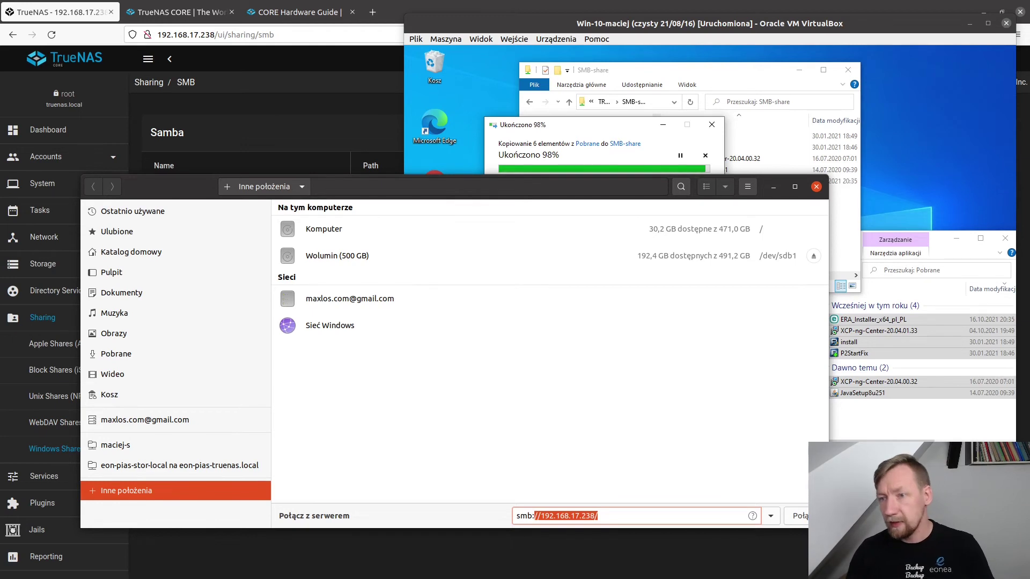
pyautogui.click(607, 523)
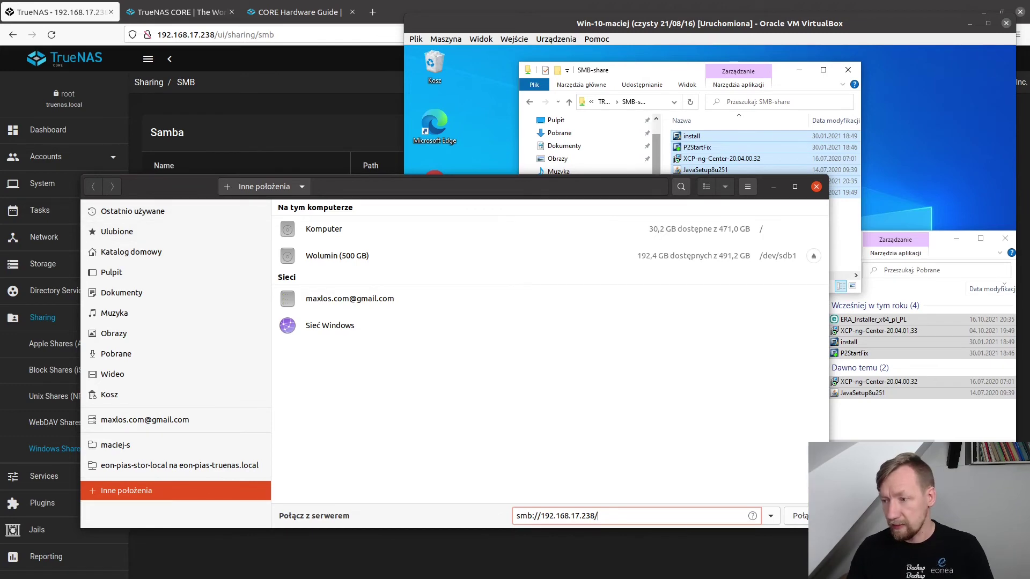
pyautogui.press('Return')
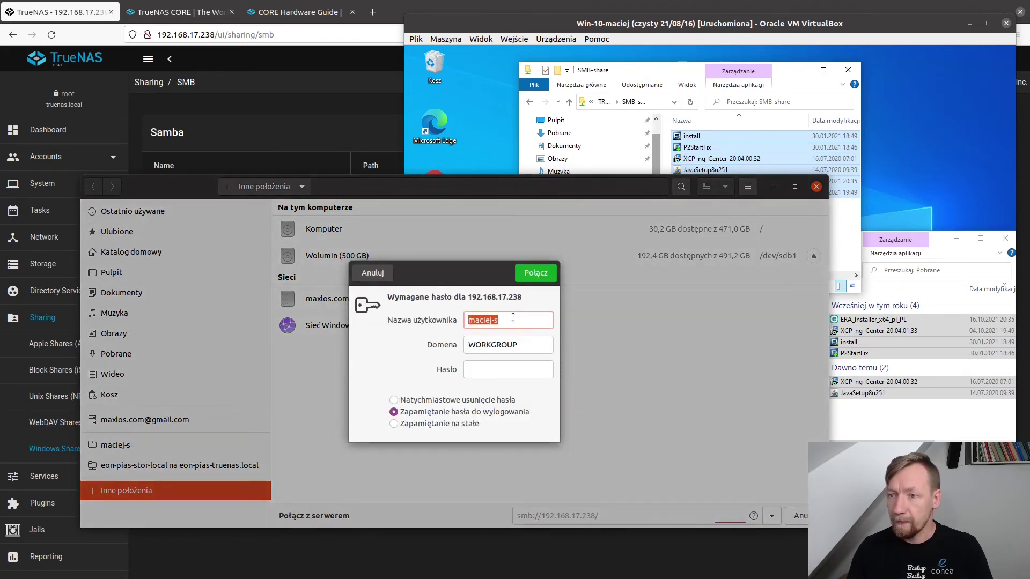
pyautogui.write('mac')
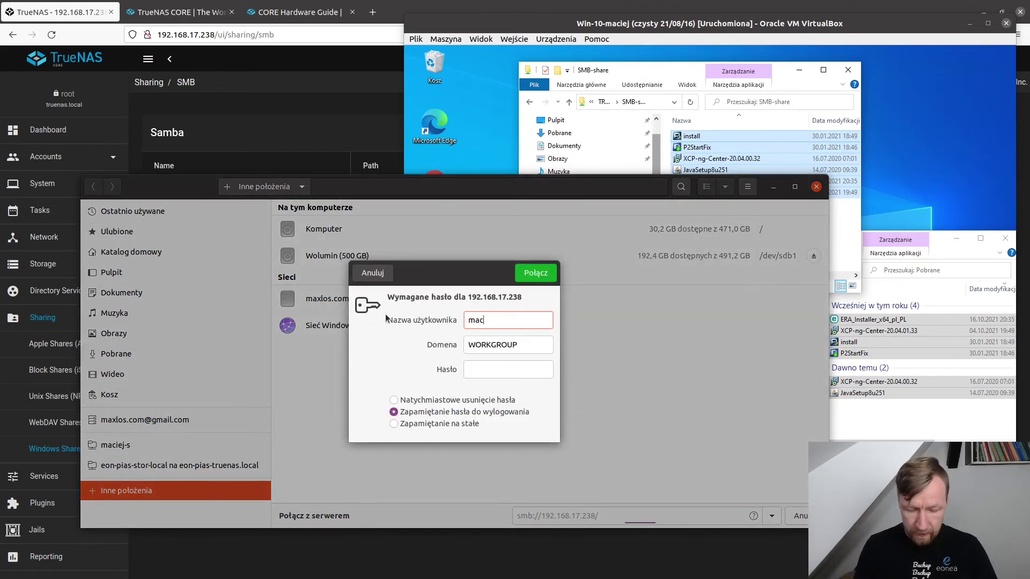
pyautogui.write('iej')
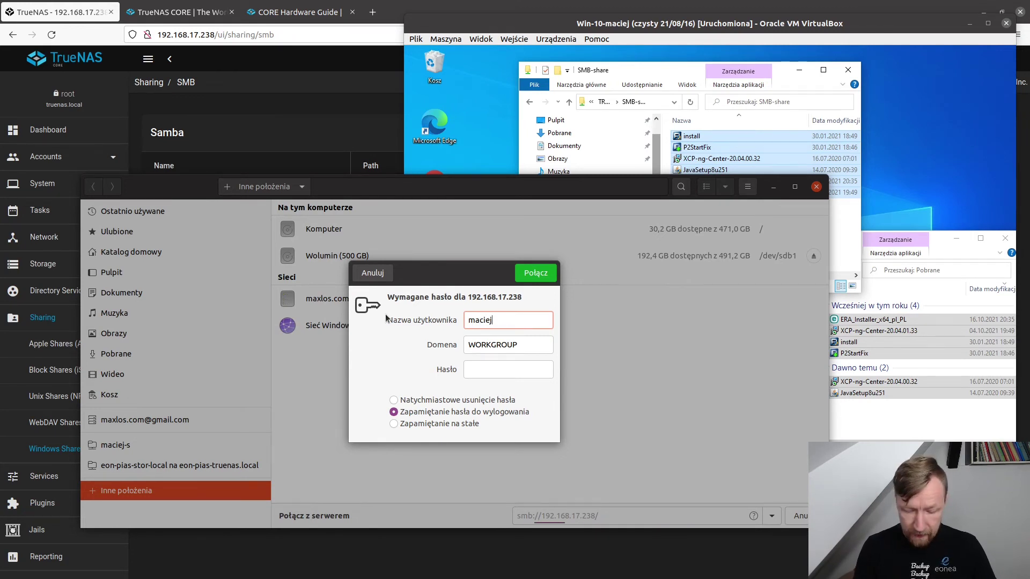
pyautogui.write('-2')
pyautogui.press('Tab')
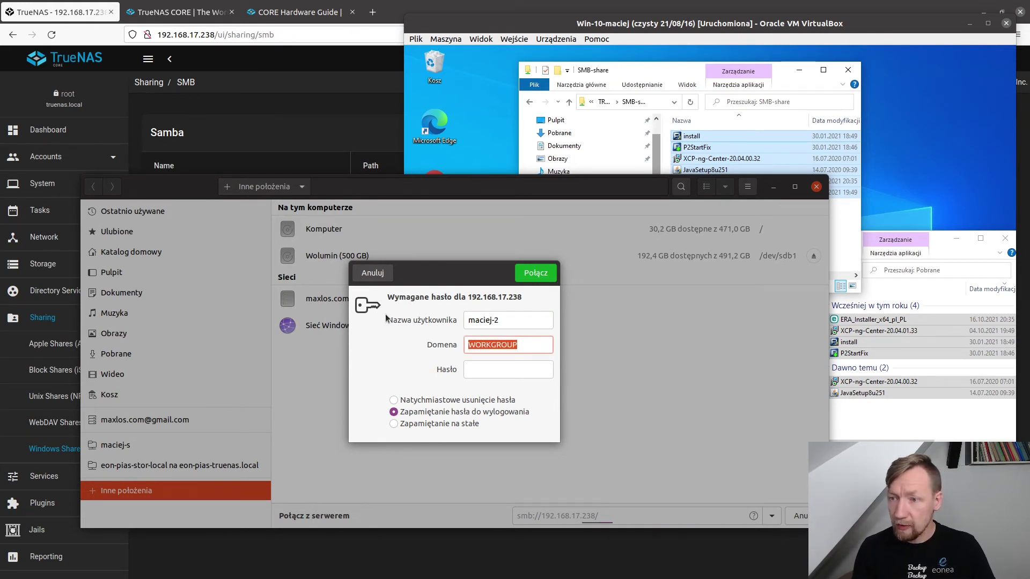
pyautogui.press('Tab')
pyautogui.write('••••')
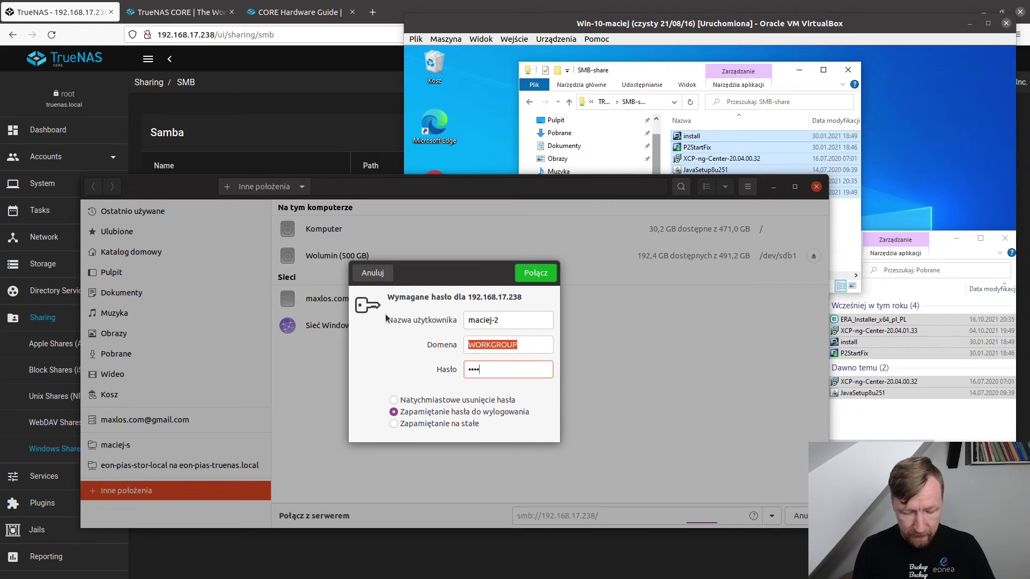
pyautogui.write('••••')
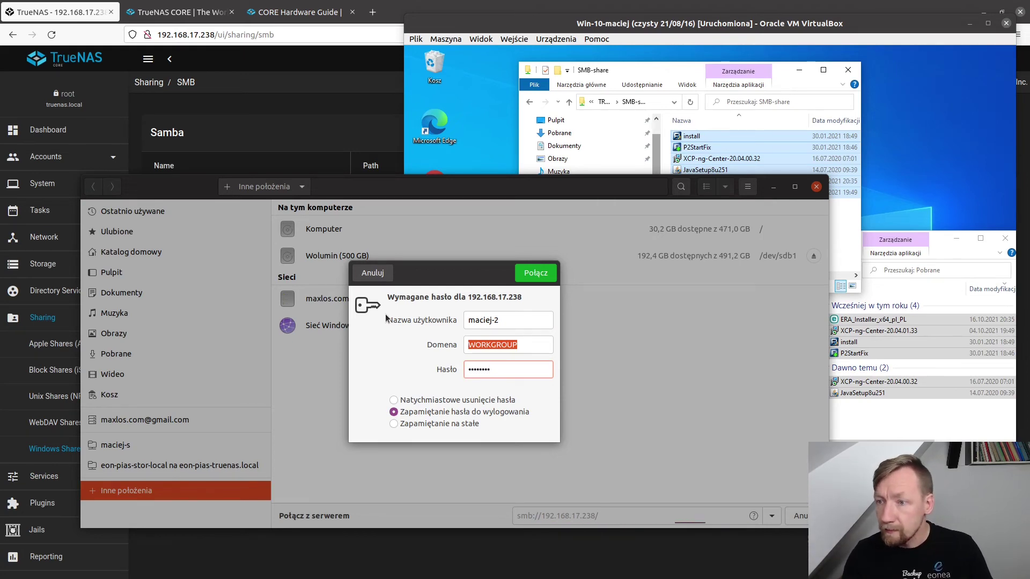
pyautogui.click(533, 278)
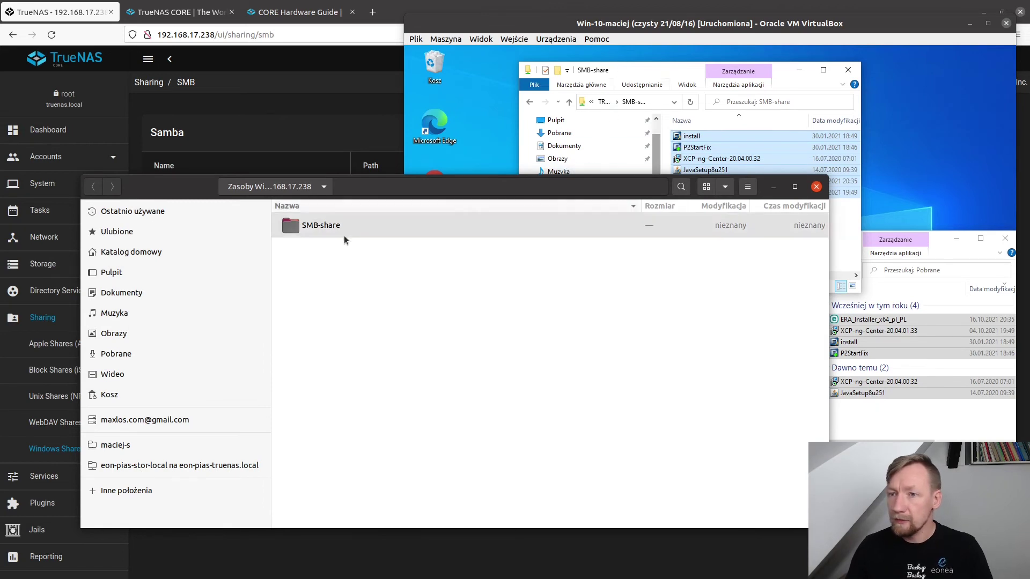
# Show the six copied installer files in SMB-share in GNOME Files, then start a new Windows folder there.
pyautogui.doubleClick(323, 227)
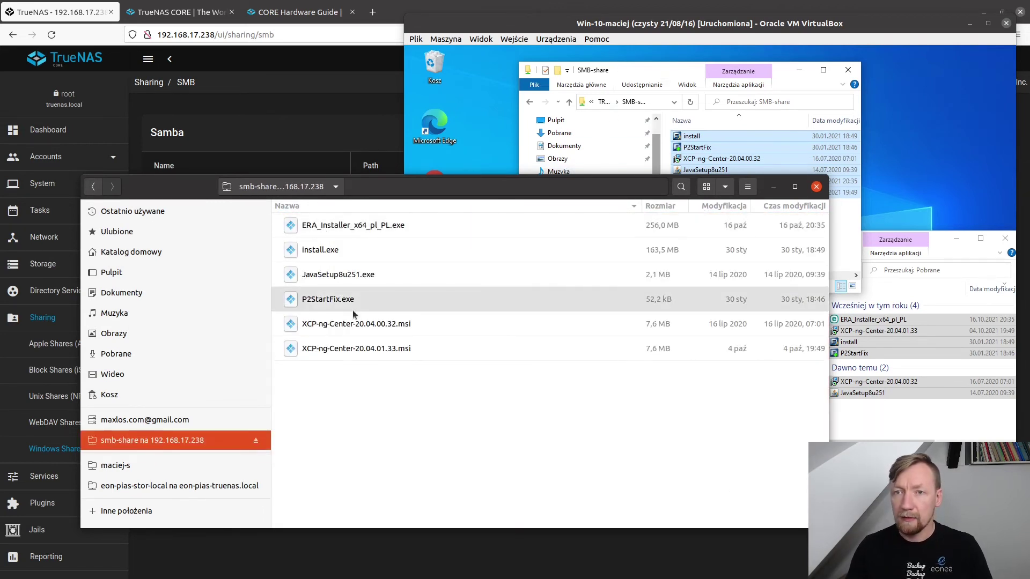
pyautogui.moveTo(469, 186); pyautogui.dragTo(395, 301)
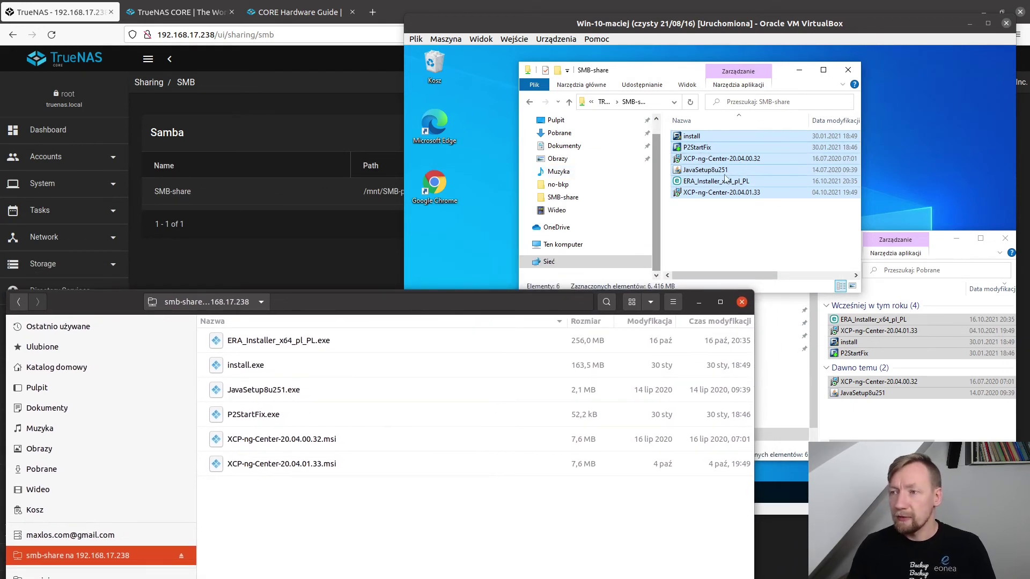
pyautogui.rightClick(689, 224)
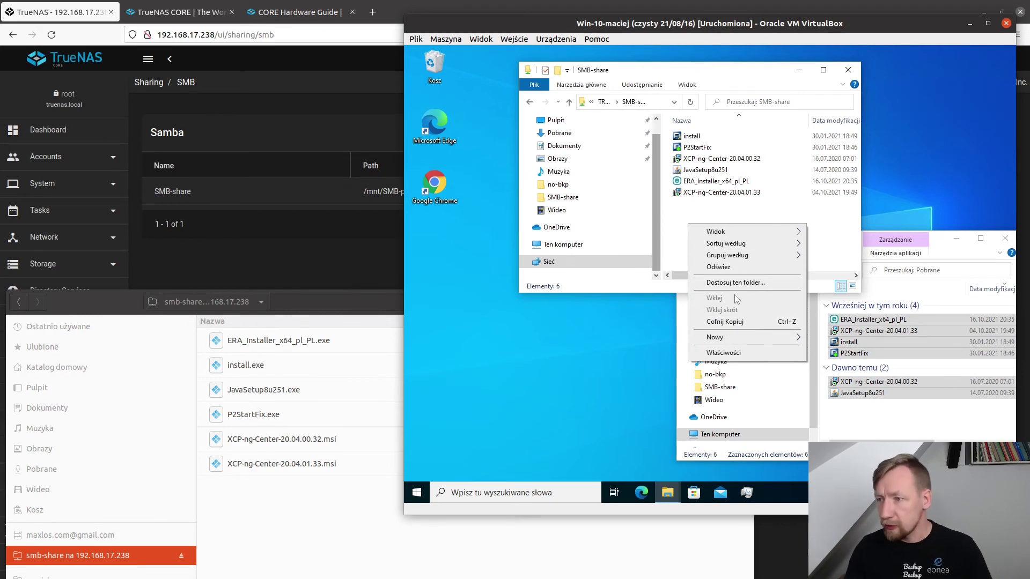
pyautogui.moveTo(735, 342)
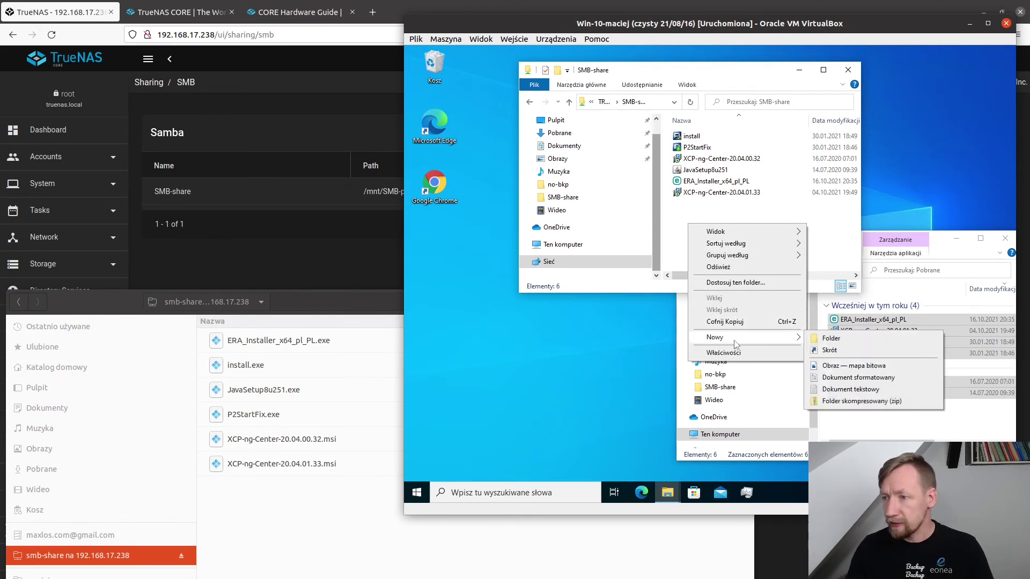
pyautogui.click(831, 338)
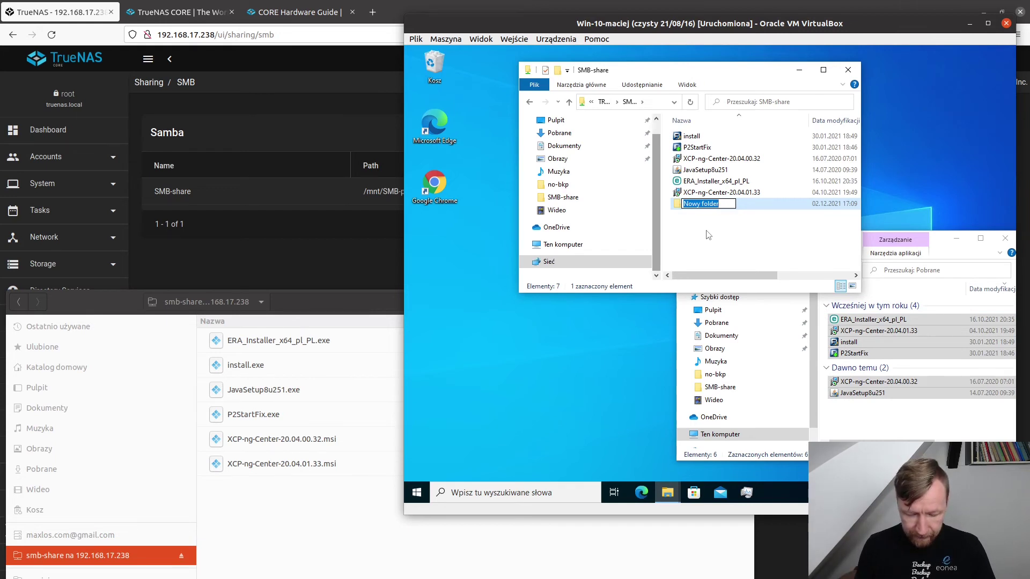
# Name the new folder prywatne and refresh the Linux Files listing to show it.
pyautogui.write('k')
pyautogui.write('rywatne')
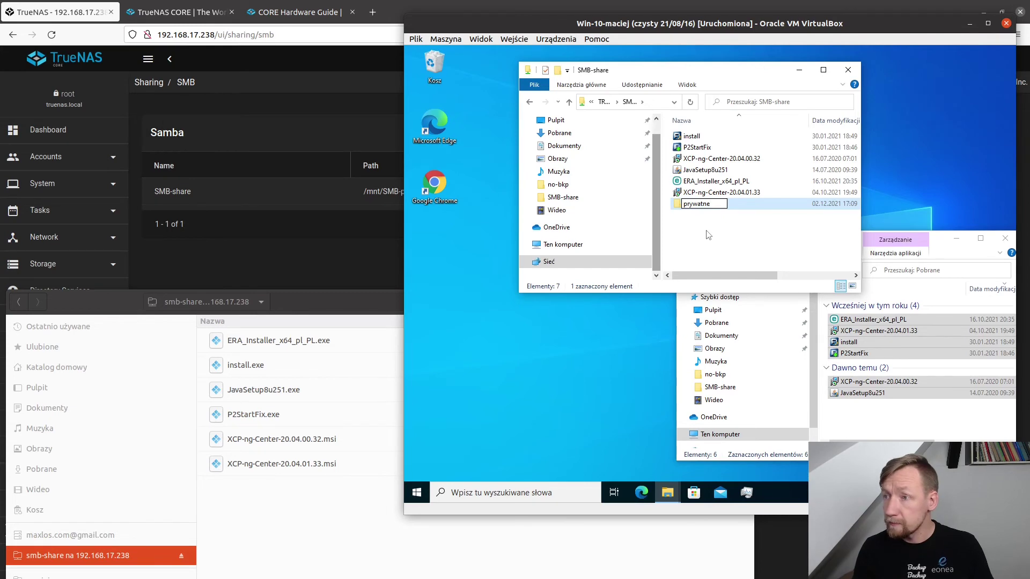
pyautogui.press('Return')
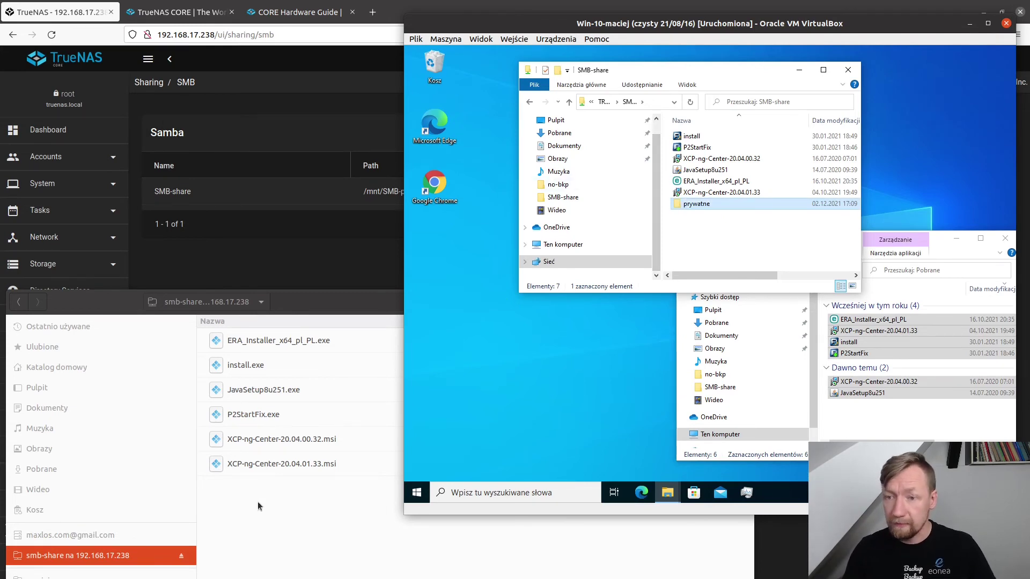
pyautogui.click(290, 483)
pyautogui.press('F5')
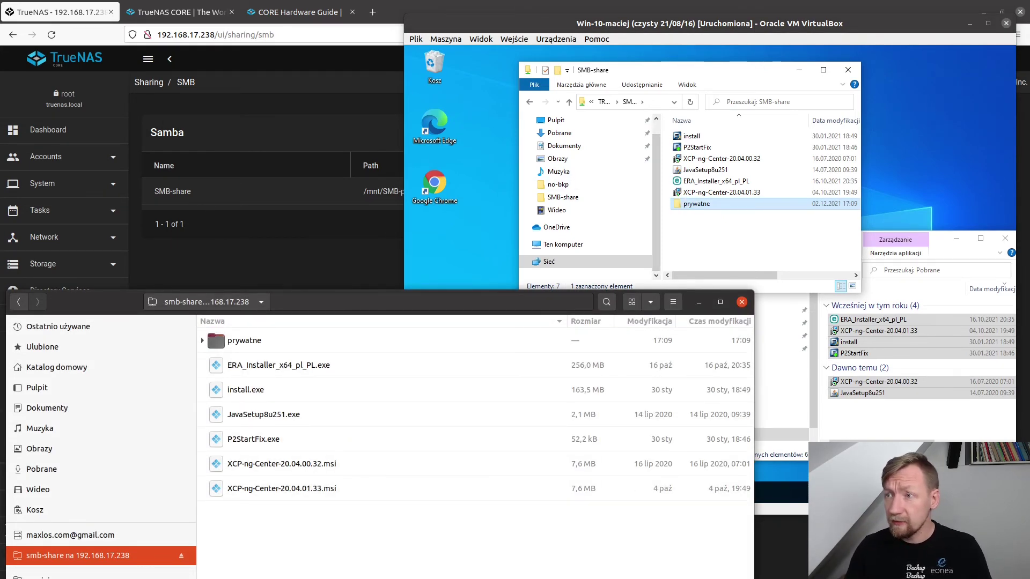
pyautogui.click(644, 23)
# Try removing biuro-wszyscy in prywatne's basic permissions, dismissing the inherited-permissions warning.
pyautogui.rightClick(698, 204)
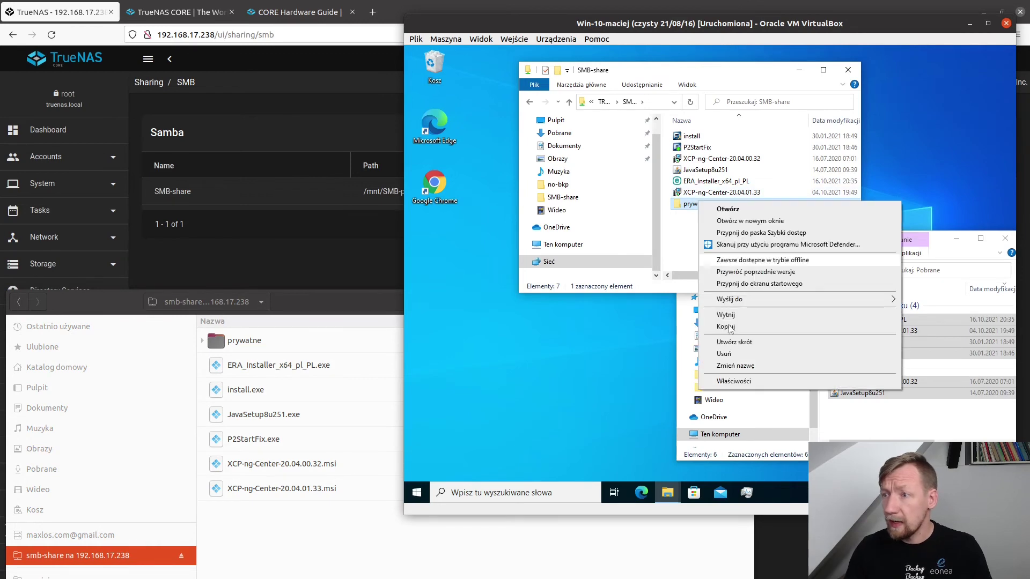
pyautogui.click(734, 381)
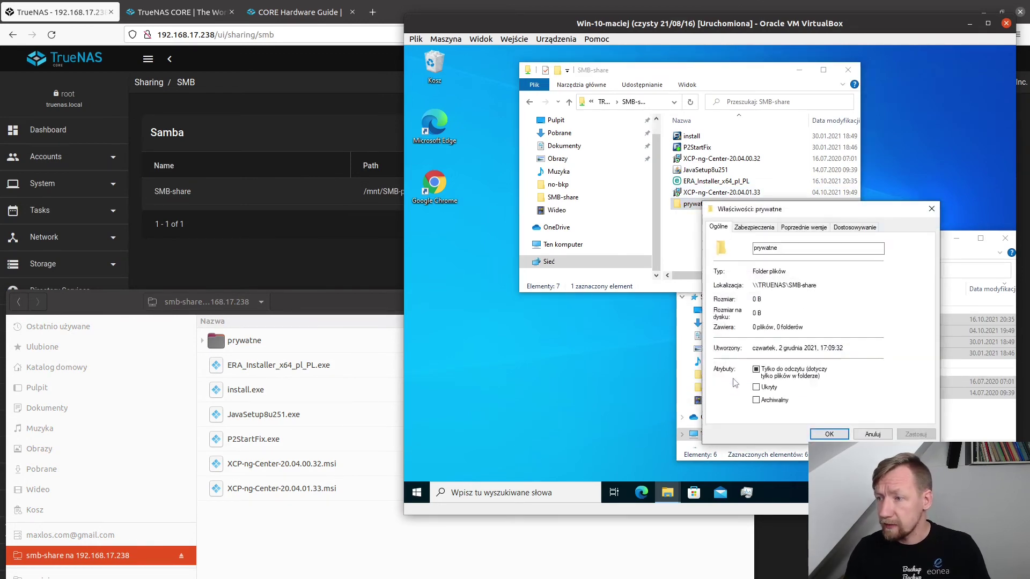
pyautogui.click(761, 227)
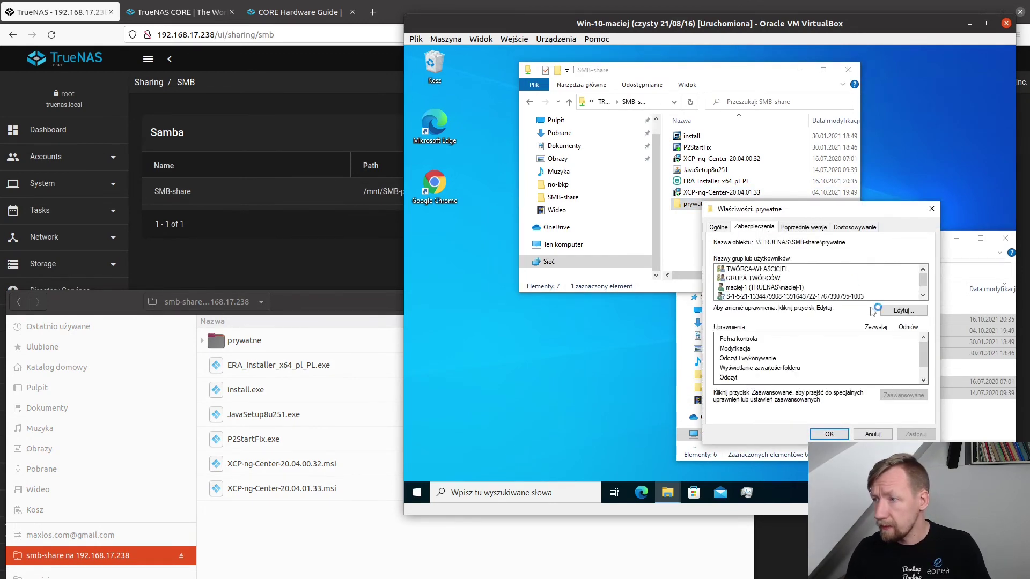
pyautogui.click(891, 310)
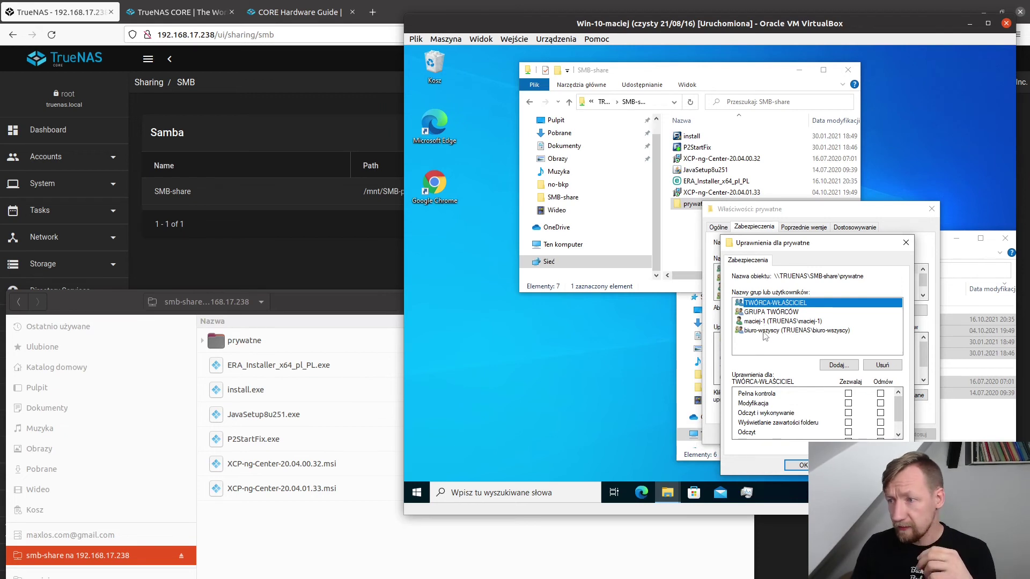
pyautogui.click(768, 330)
pyautogui.click(882, 365)
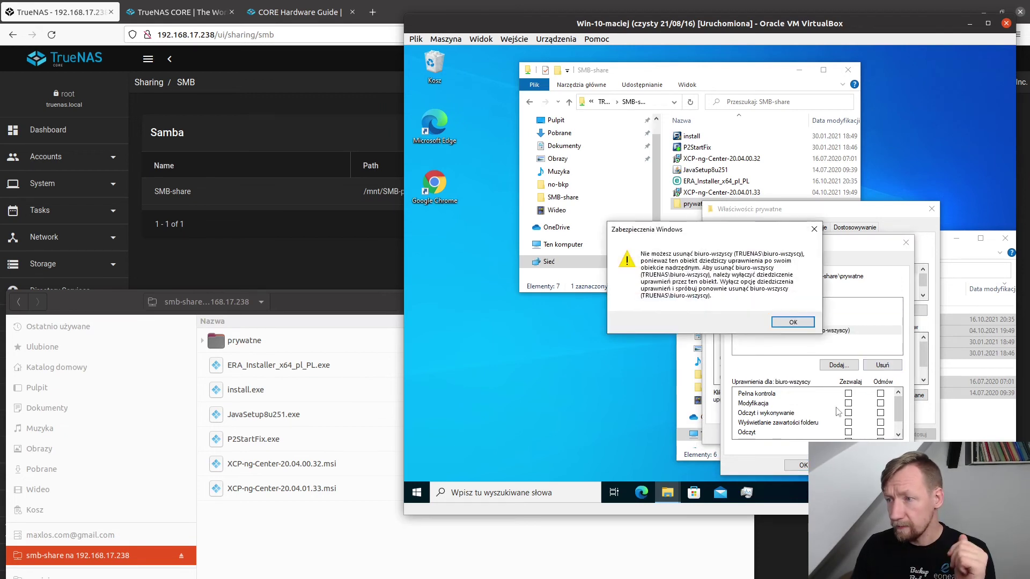
pyautogui.click(814, 230)
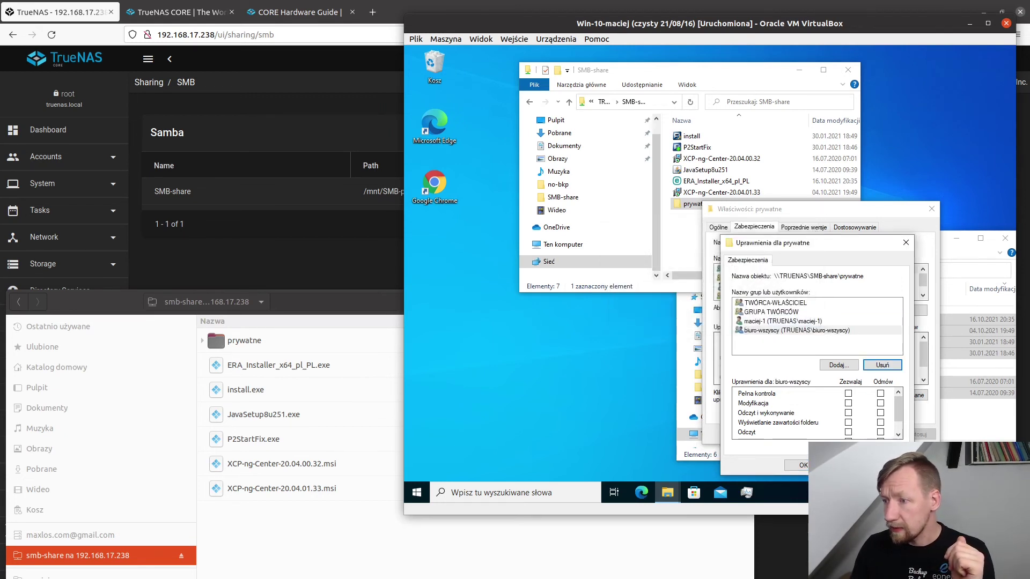
pyautogui.click(803, 465)
# Disable inheritance on prywatne, convert entries to explicit, remove biuro-wszyscy, and apply.
pyautogui.click(904, 396)
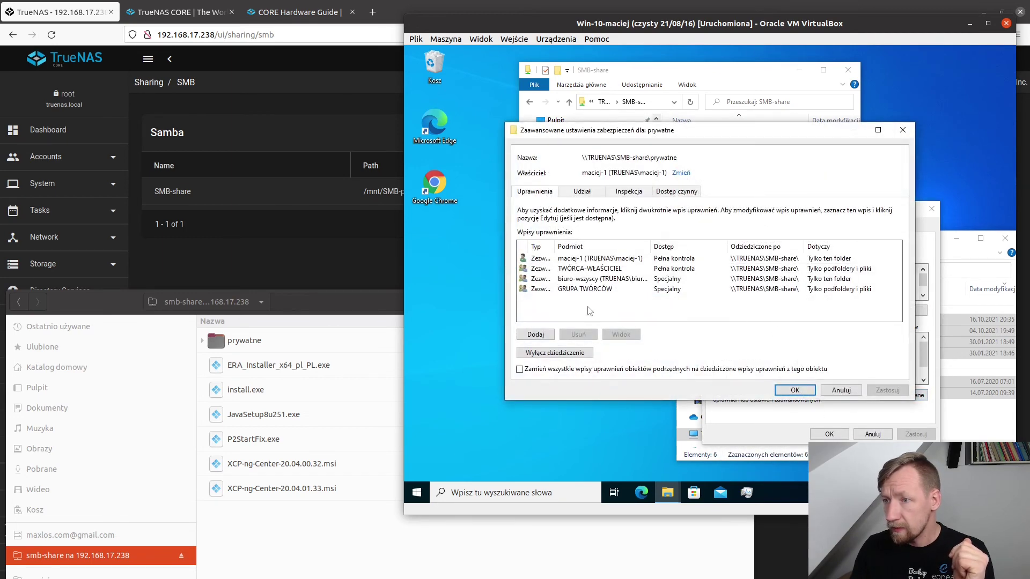
pyautogui.click(595, 283)
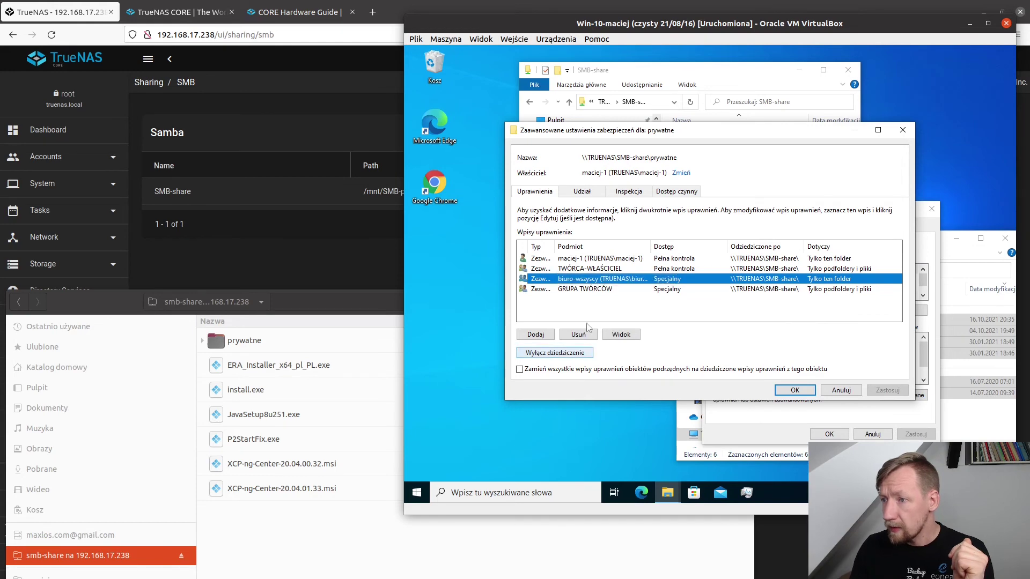
pyautogui.click(567, 356)
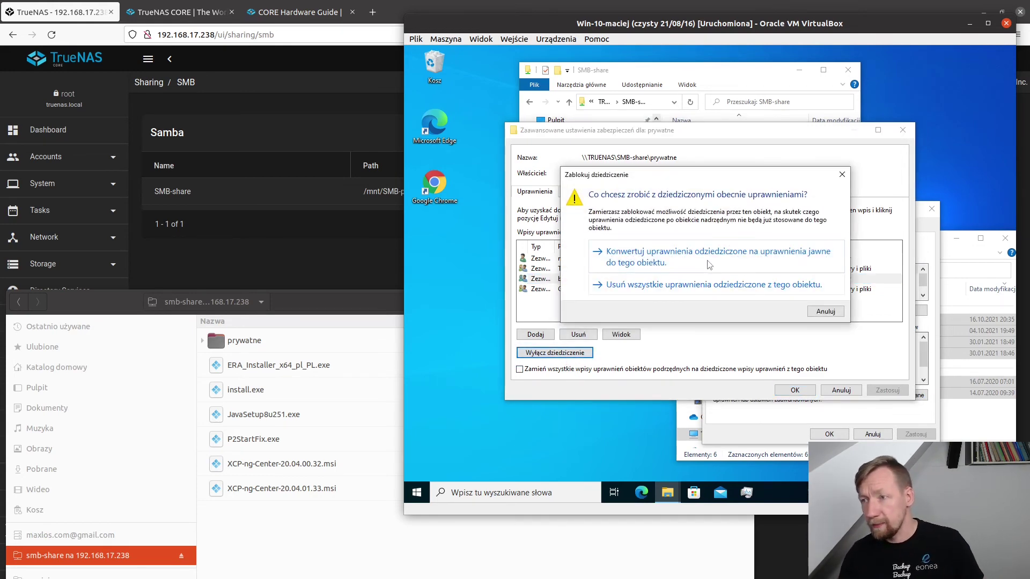
pyautogui.click(709, 261)
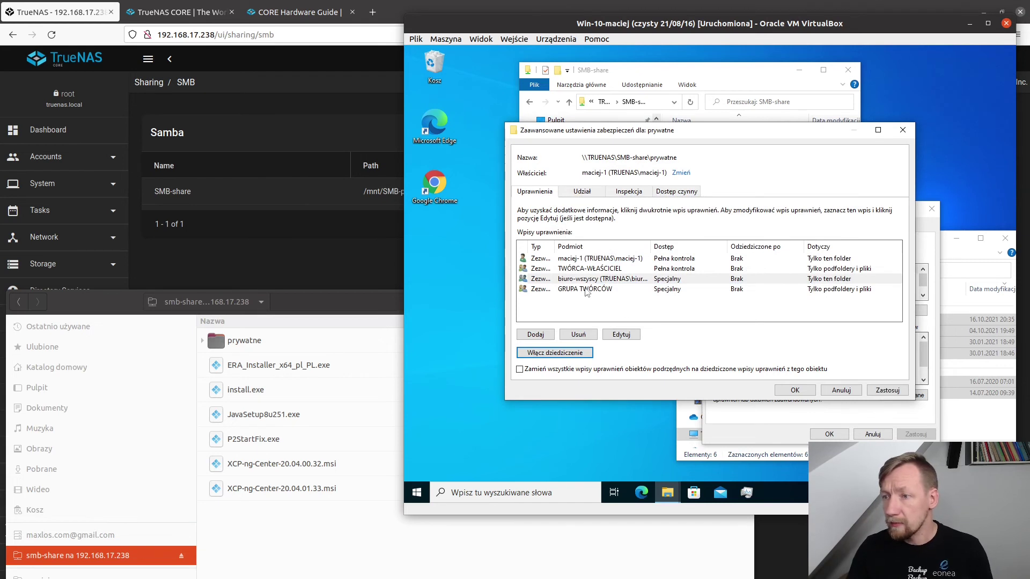
pyautogui.click(579, 281)
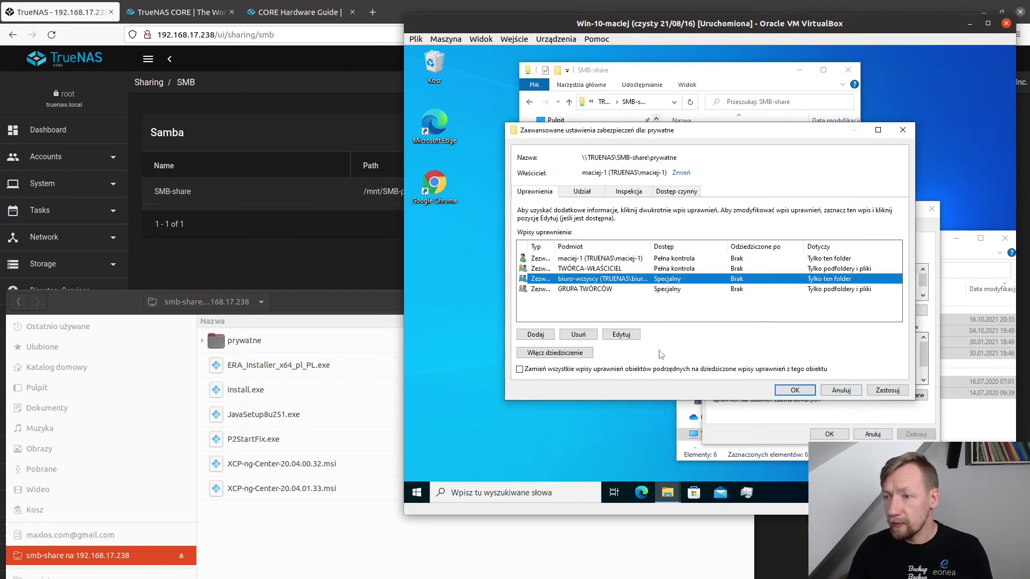
pyautogui.click(576, 336)
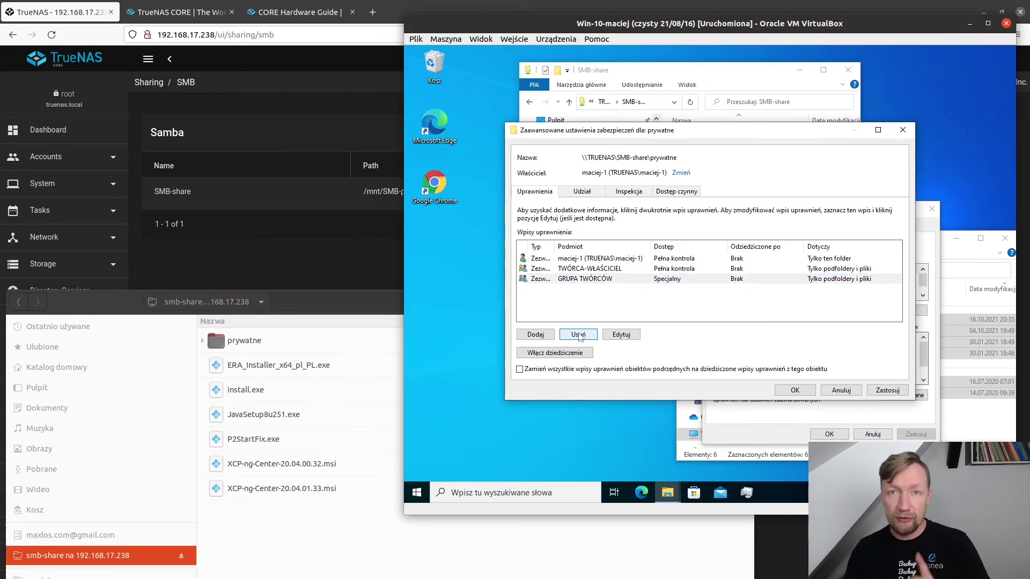
pyautogui.click(796, 391)
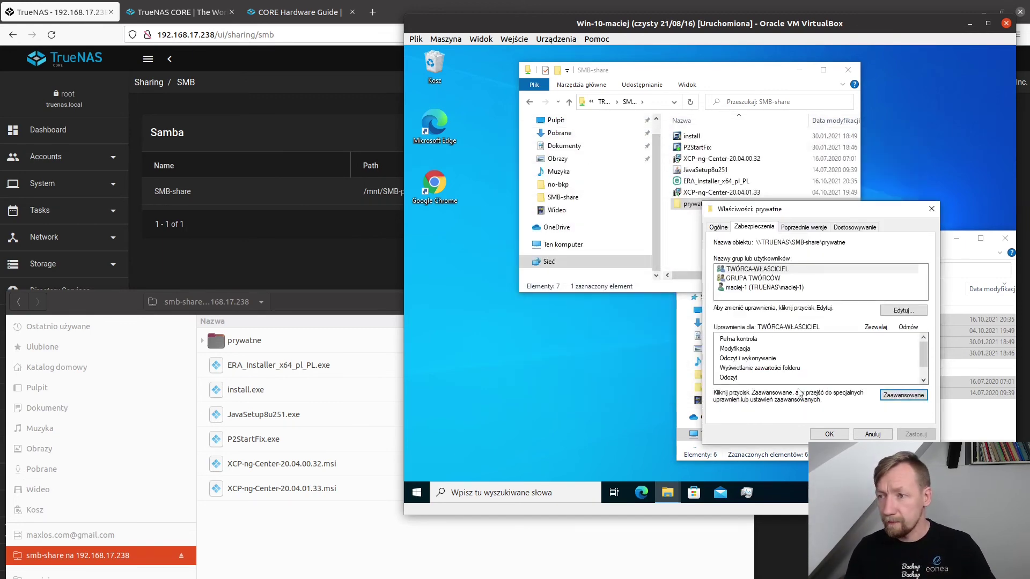
pyautogui.click(832, 432)
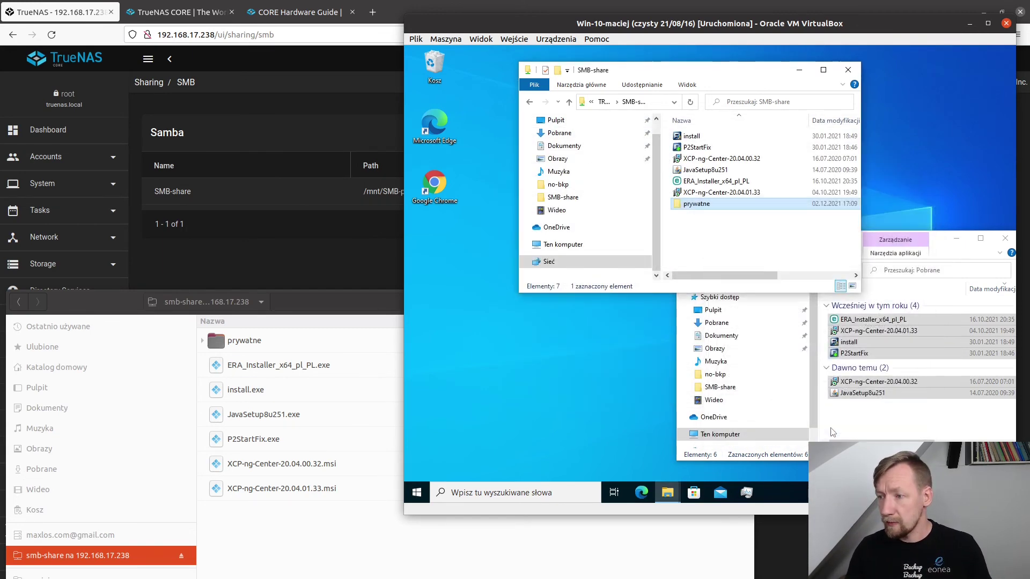
# Delete install and JavaSetup8u251 from SMB-share, then check the share from the Linux client.
pyautogui.doubleClick(697, 207)
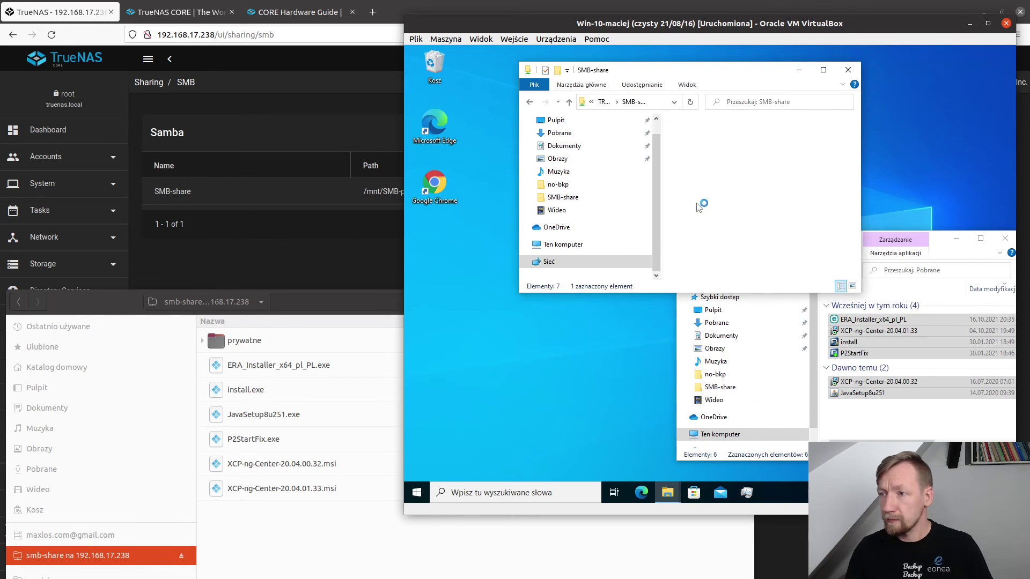
pyautogui.click(570, 103)
pyautogui.click(703, 170)
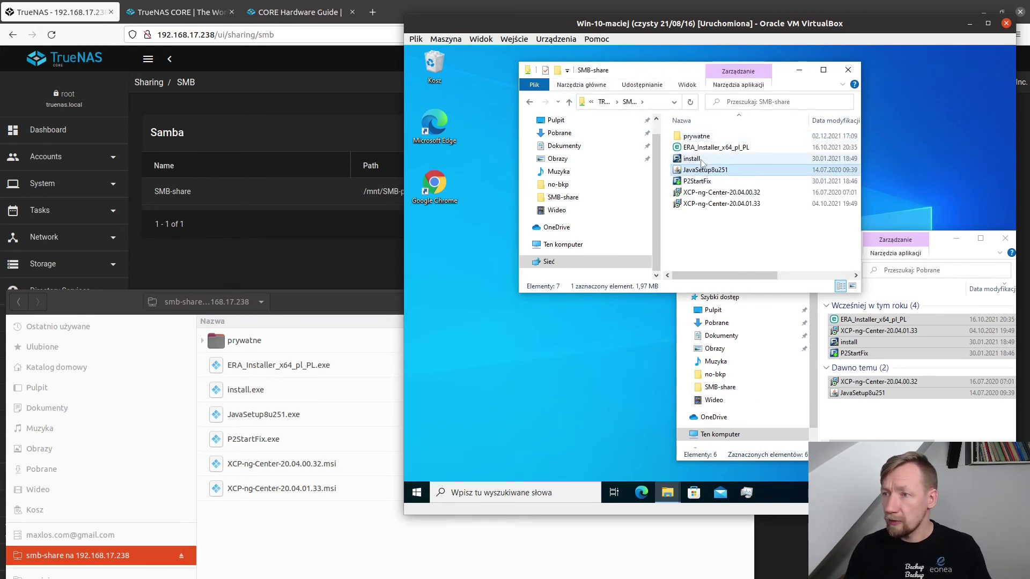
pyautogui.keyDown('ctrl'); pyautogui.click(698, 160); pyautogui.keyUp('ctrl')
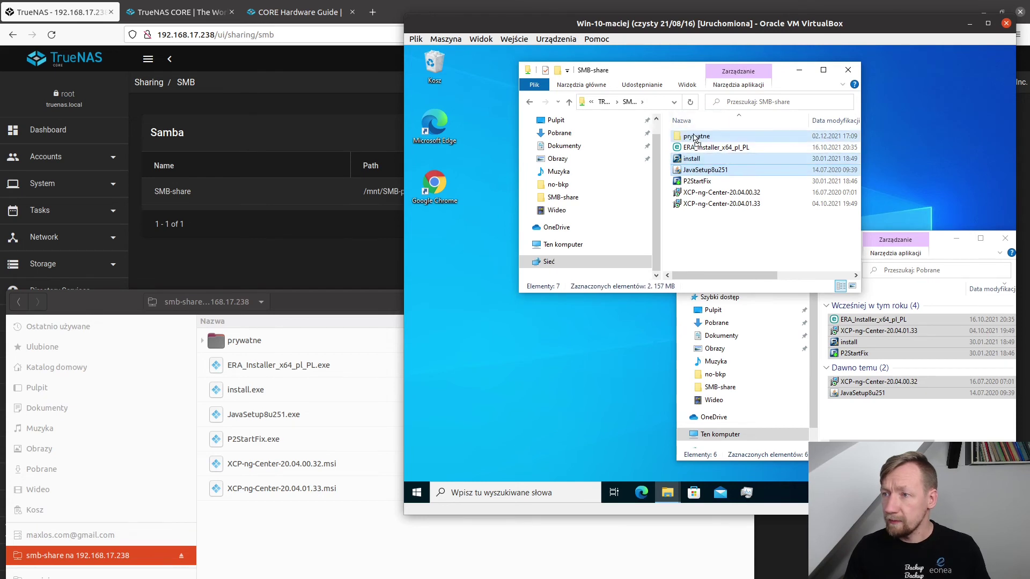
pyautogui.press('Delete')
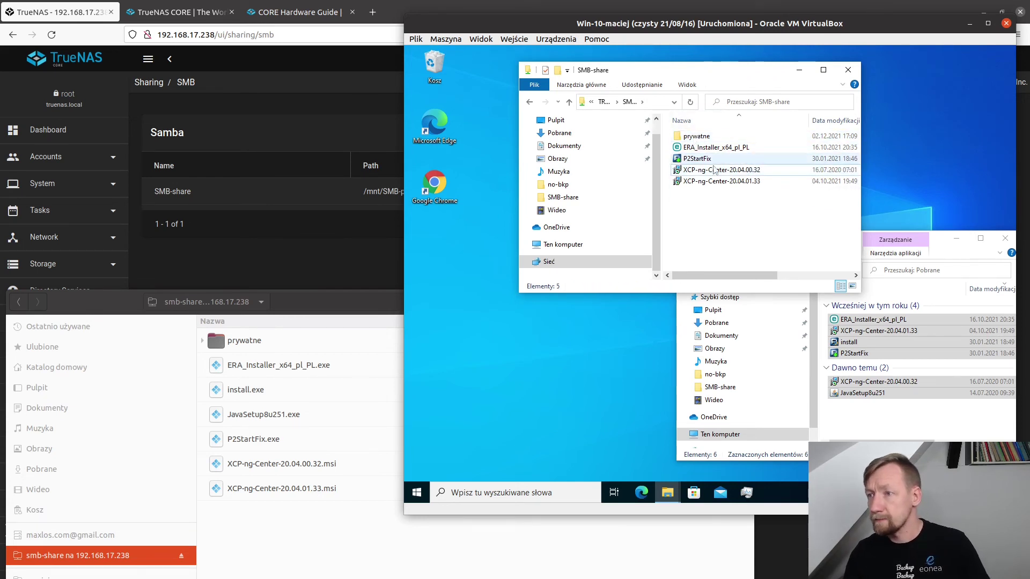
pyautogui.click(317, 520)
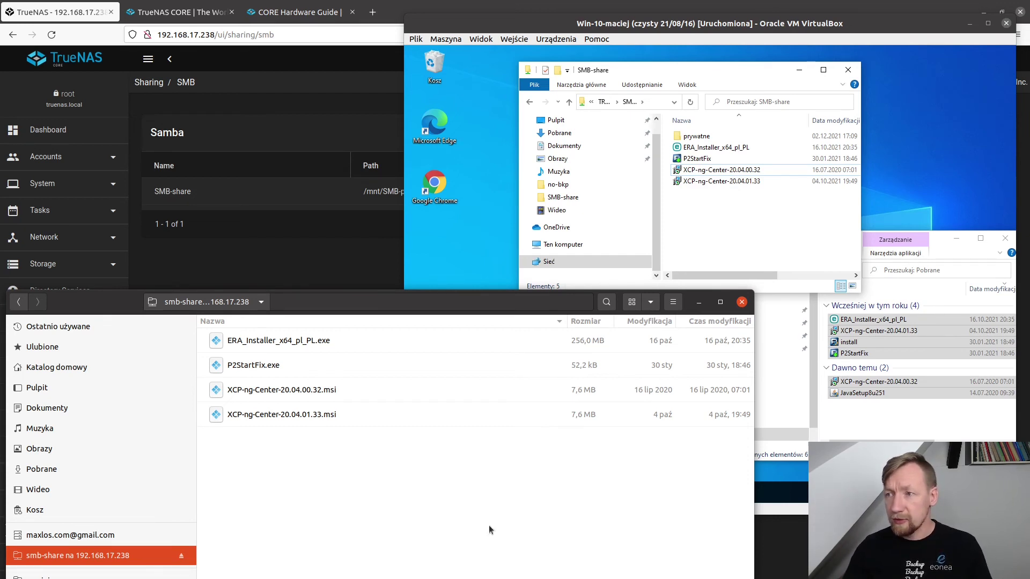
# Create a new folder named inne in SMB-share.
pyautogui.rightClick(690, 216)
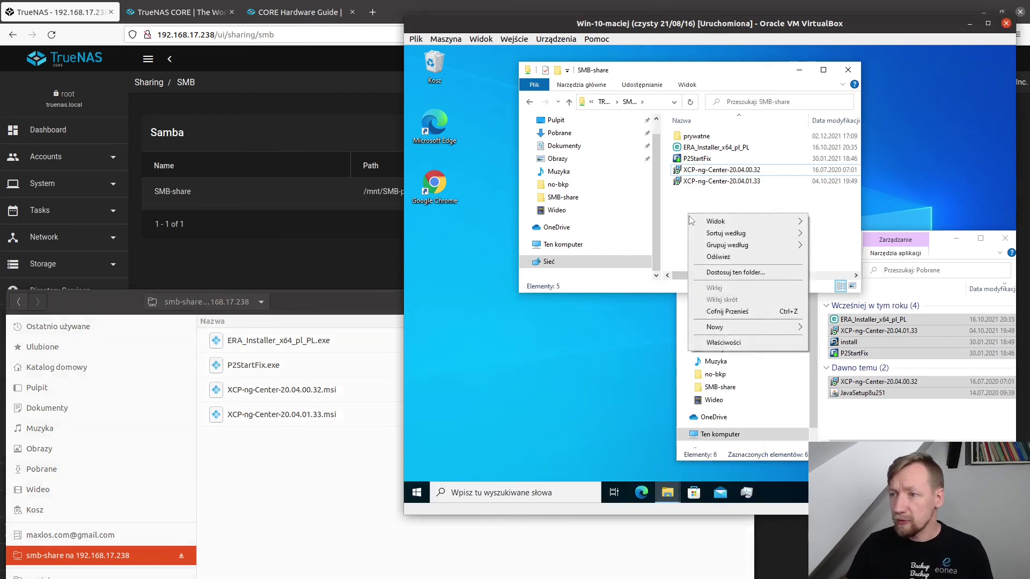
pyautogui.moveTo(746, 333)
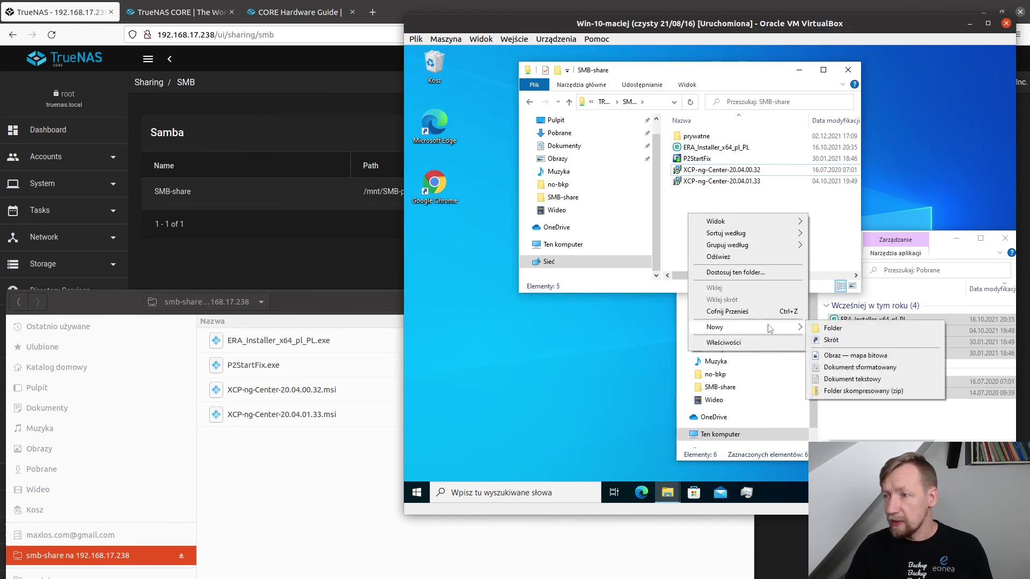
pyautogui.click(832, 329)
pyautogui.write('inne')
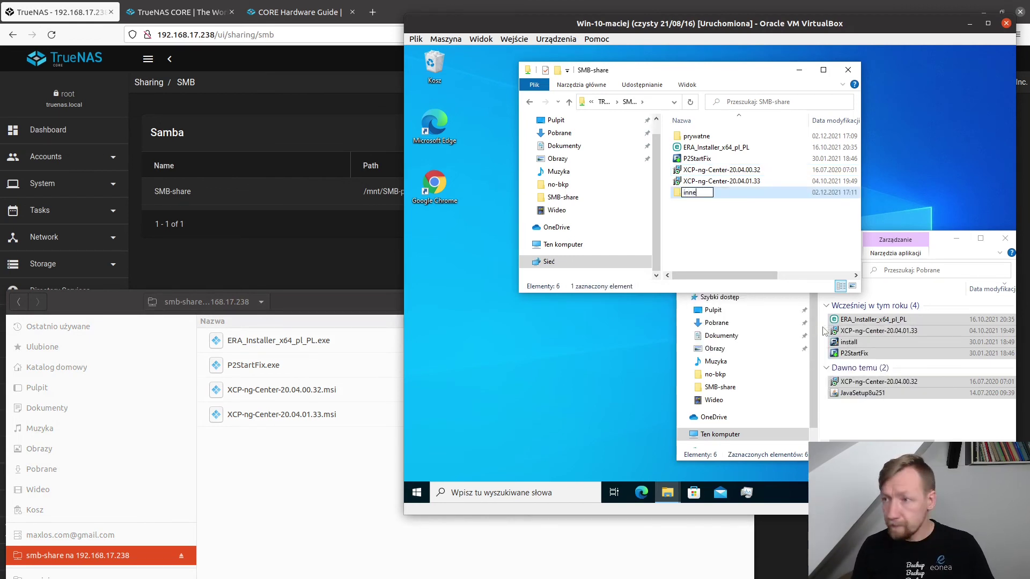
pyautogui.press('Return')
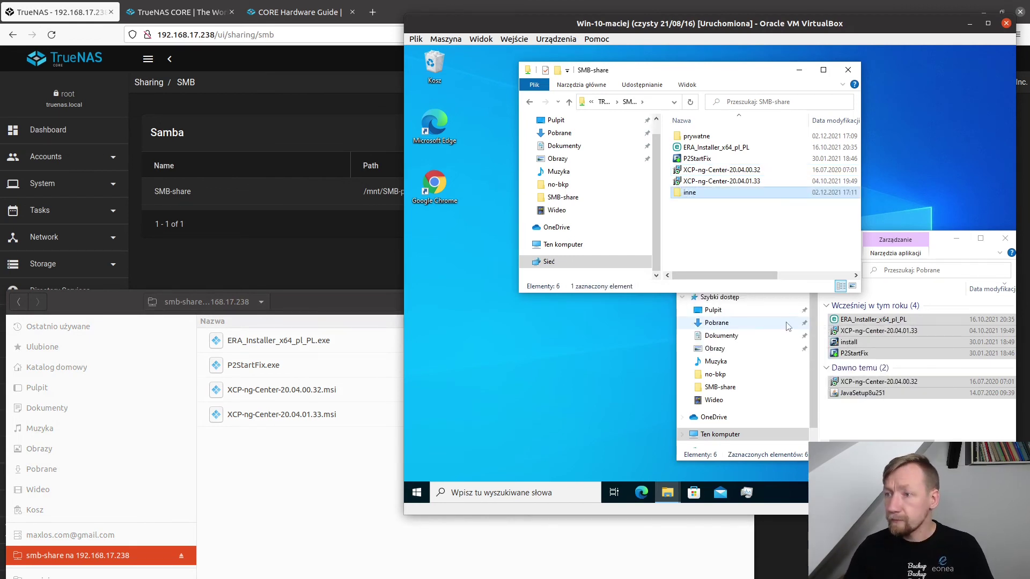
# Disable inheritance on inne, convert to explicit entries, and remove biuro-wszyscy from its permissions.
pyautogui.rightClick(696, 197)
pyautogui.click(718, 377)
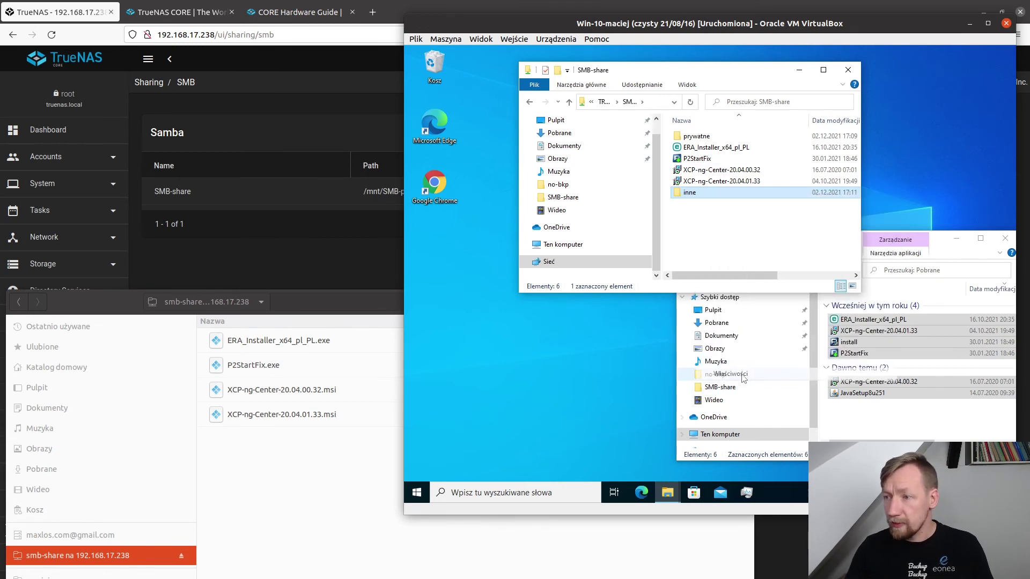
pyautogui.click(750, 220)
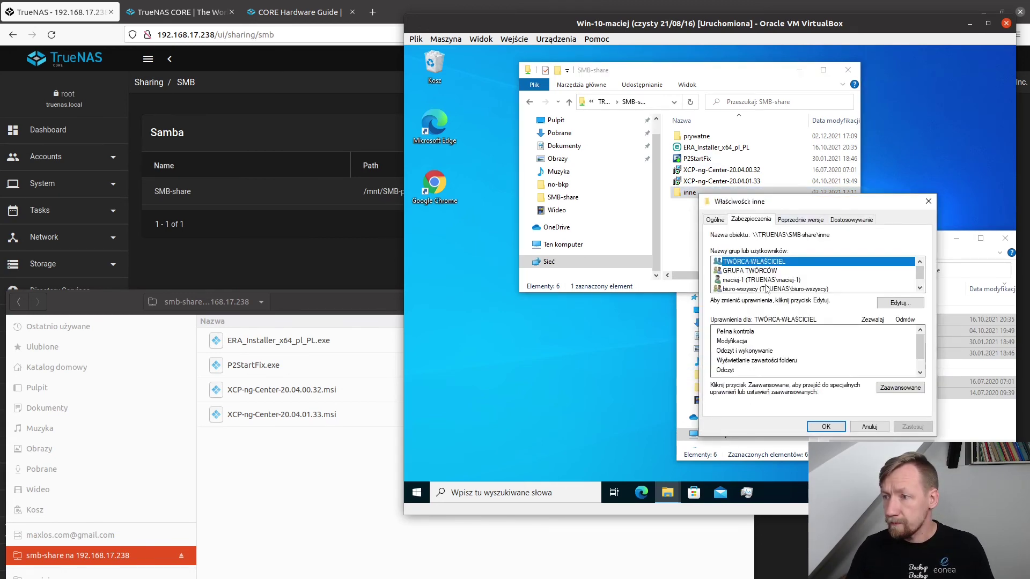
pyautogui.click(885, 386)
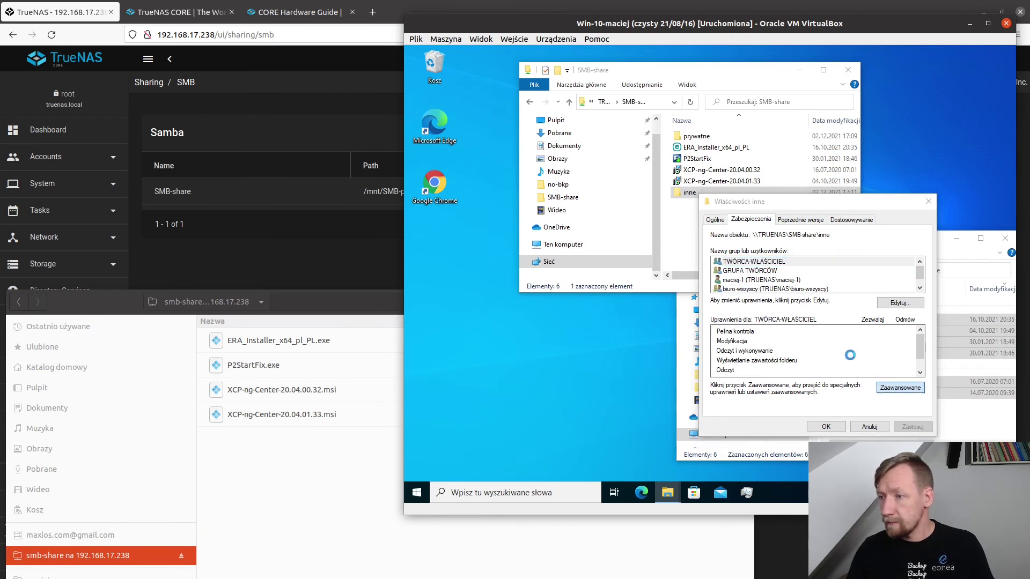
pyautogui.click(550, 352)
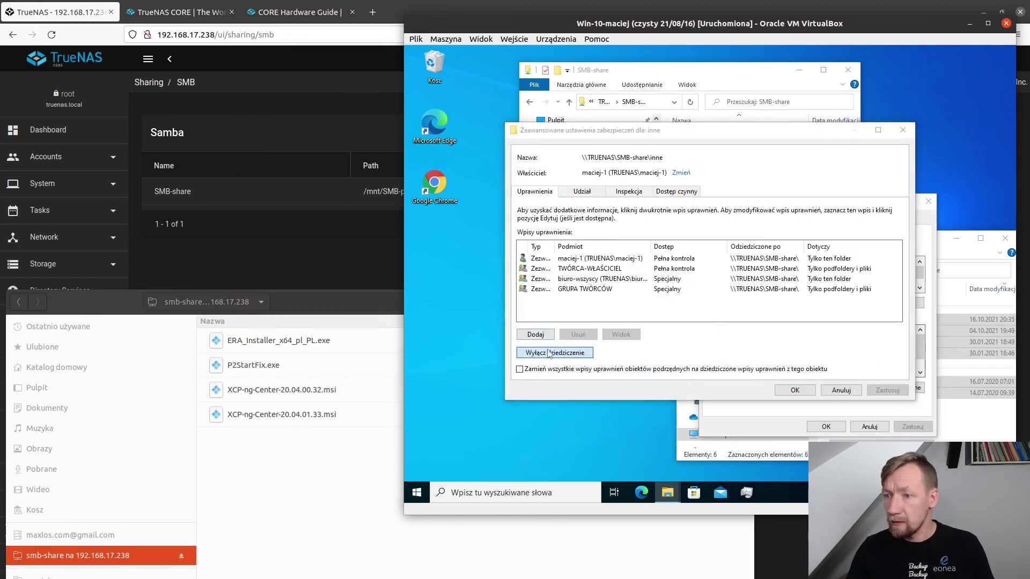
pyautogui.click(681, 263)
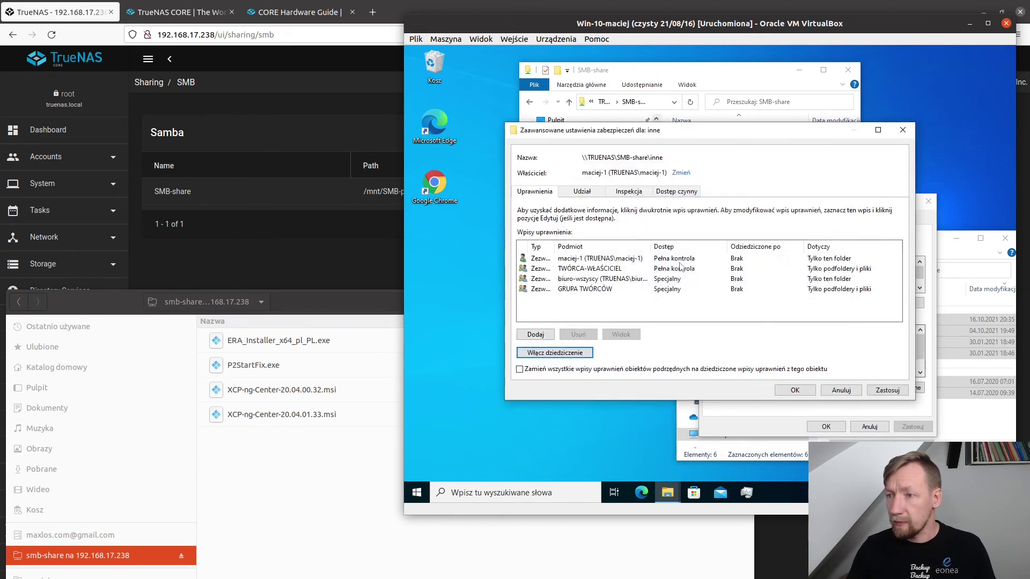
pyautogui.click(583, 284)
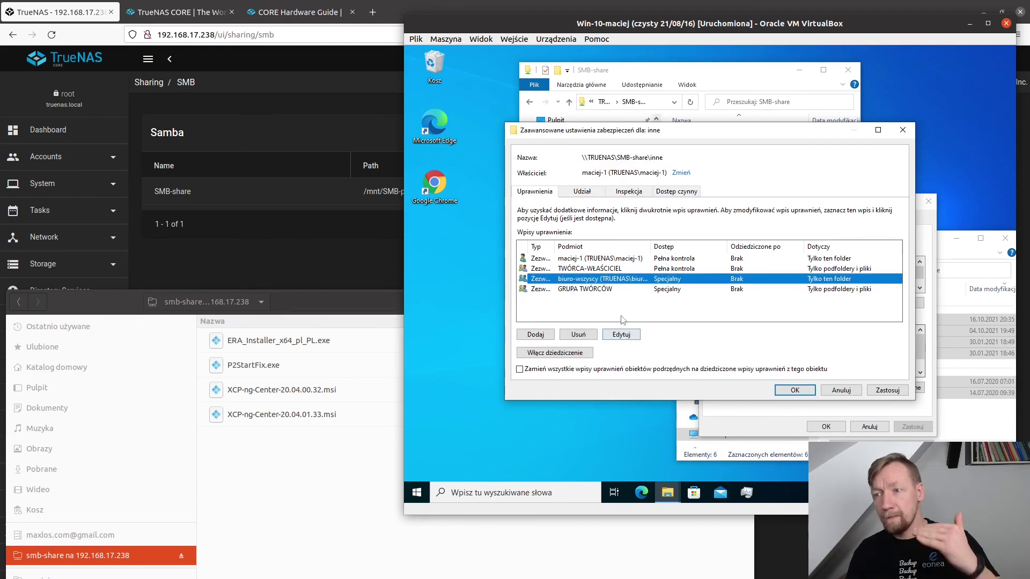
pyautogui.click(588, 335)
pyautogui.click(811, 393)
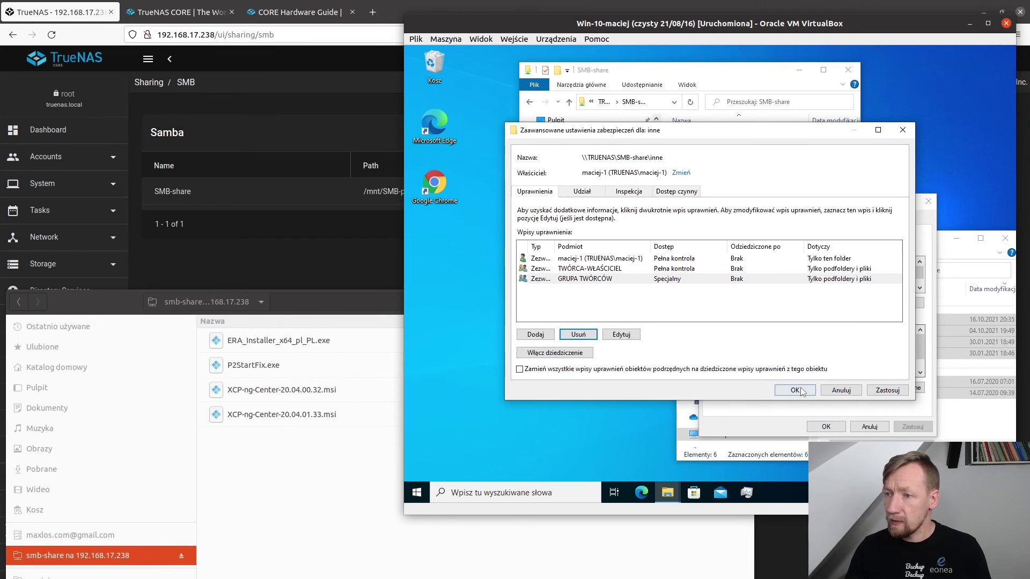
pyautogui.click(827, 426)
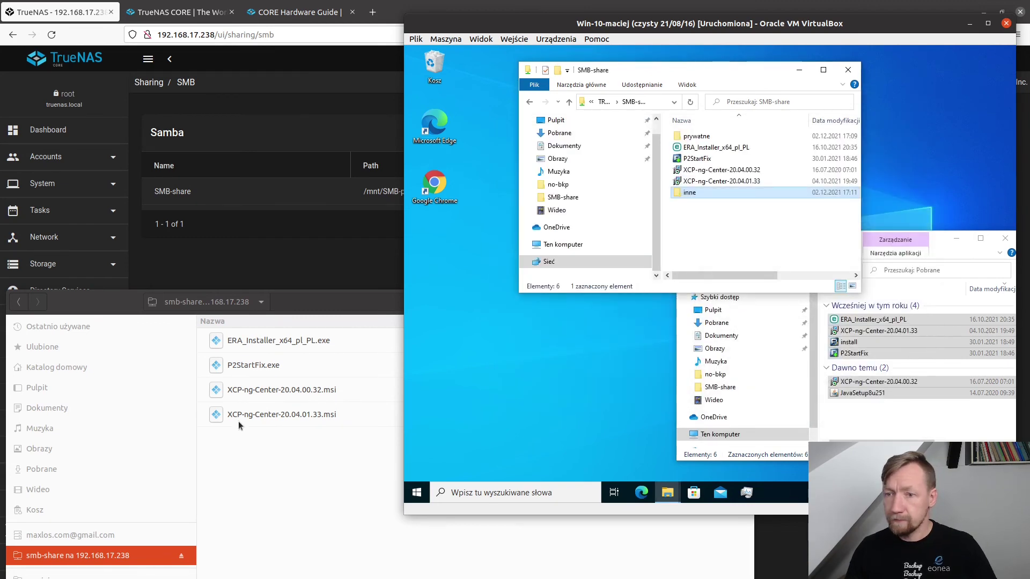
pyautogui.click(299, 471)
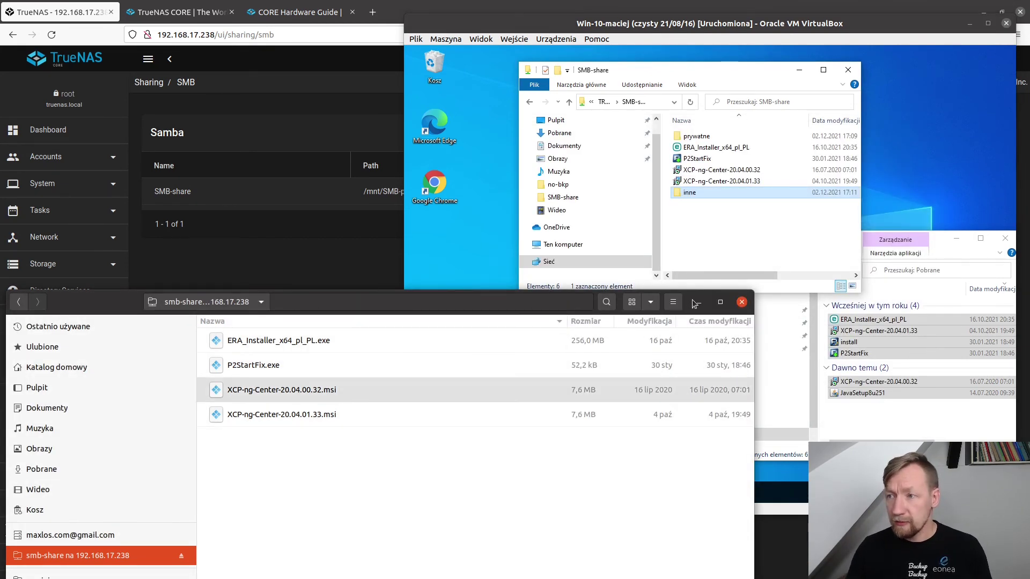
# Add the second user's account to inne's permissions with default read access, then check from Linux.
pyautogui.rightClick(692, 197)
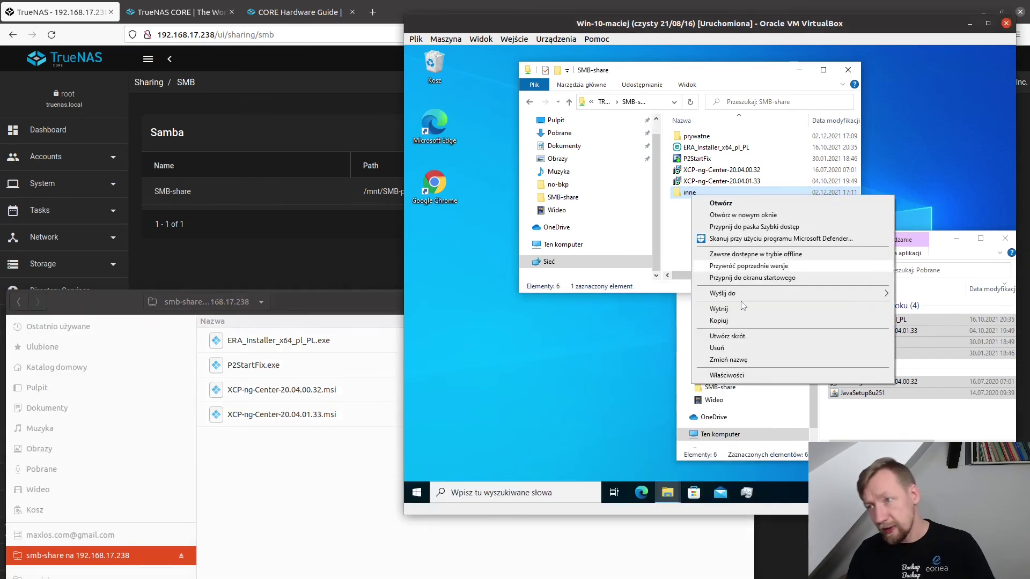
pyautogui.click(751, 375)
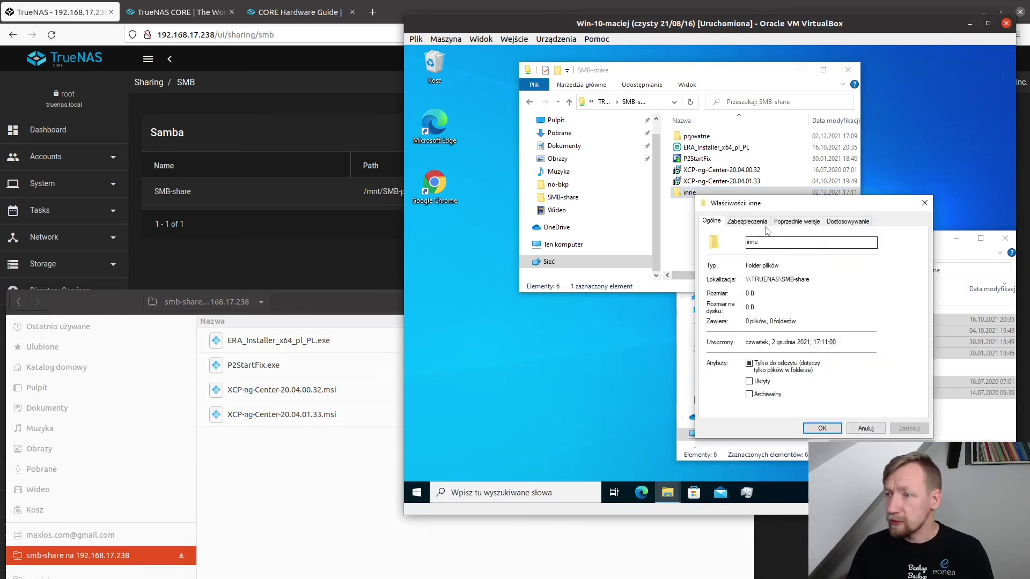
pyautogui.click(765, 225)
pyautogui.click(887, 306)
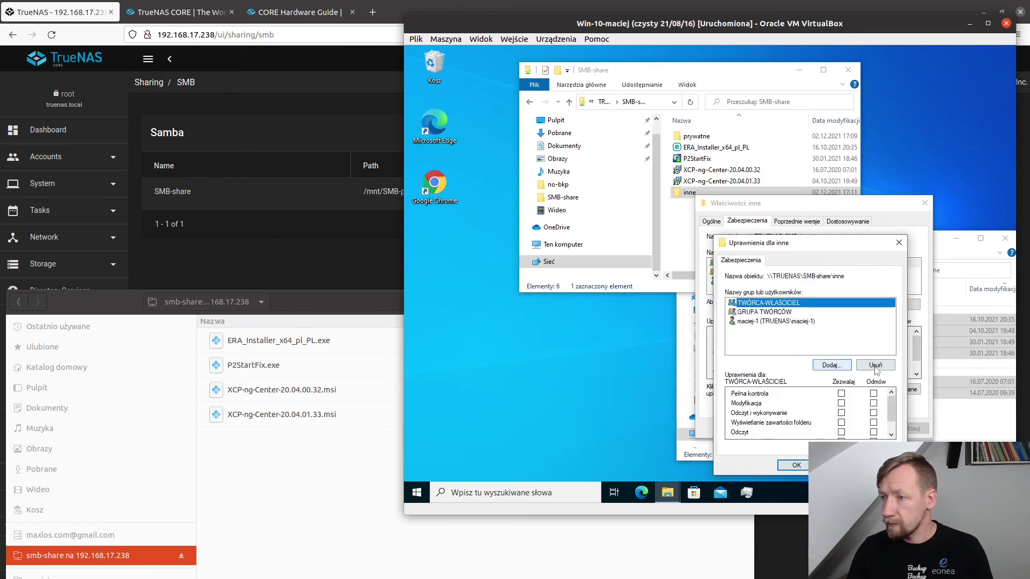
pyautogui.click(832, 364)
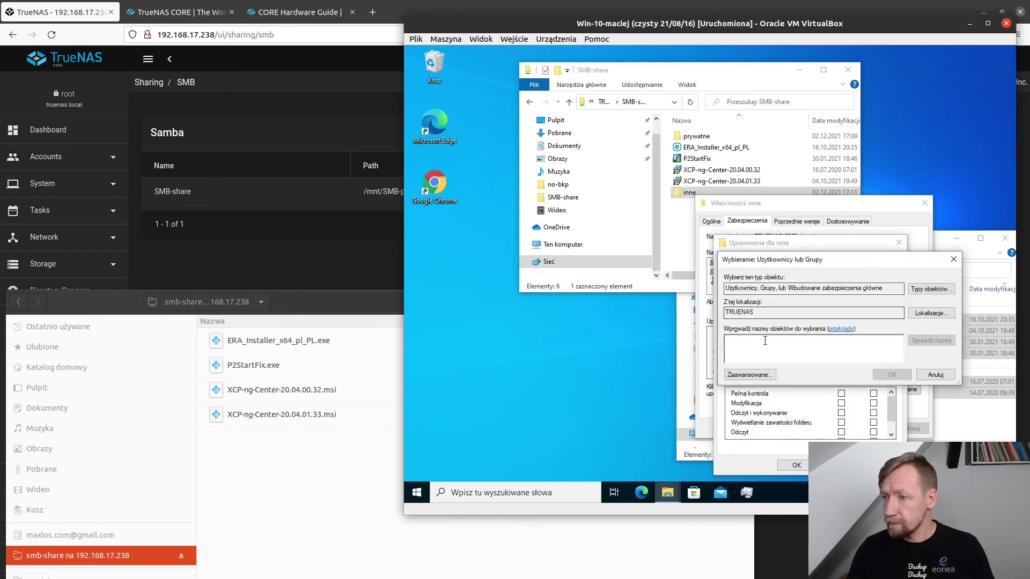
pyautogui.write('maciej-2')
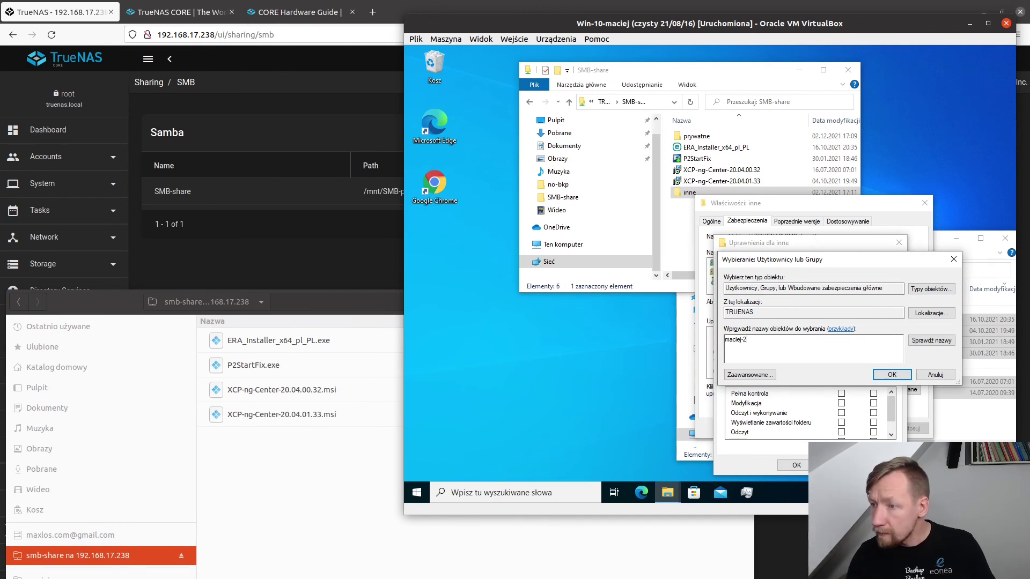
pyautogui.press('BackSpace')
pyautogui.press('BackSpace')
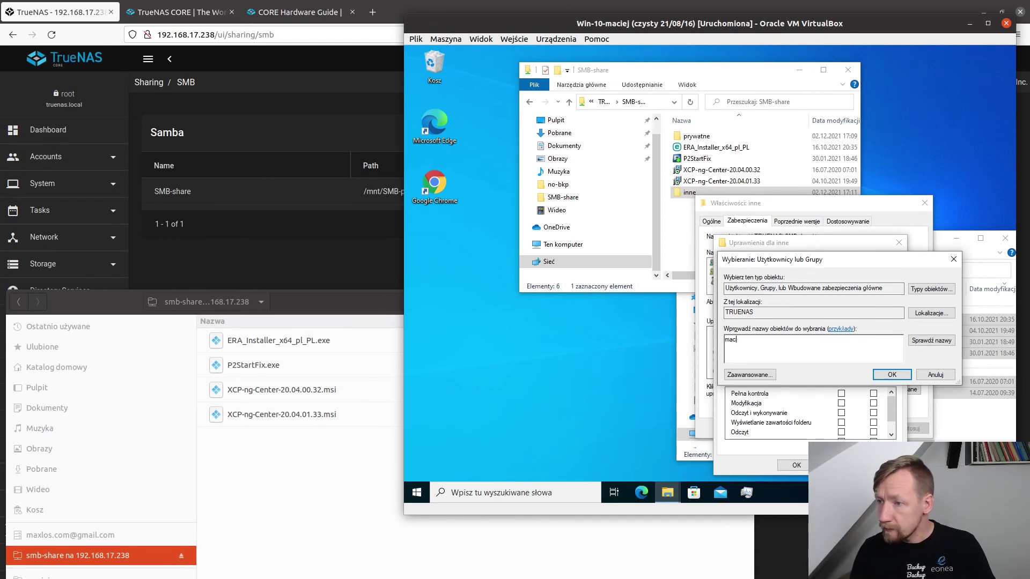
pyautogui.write('iej-2')
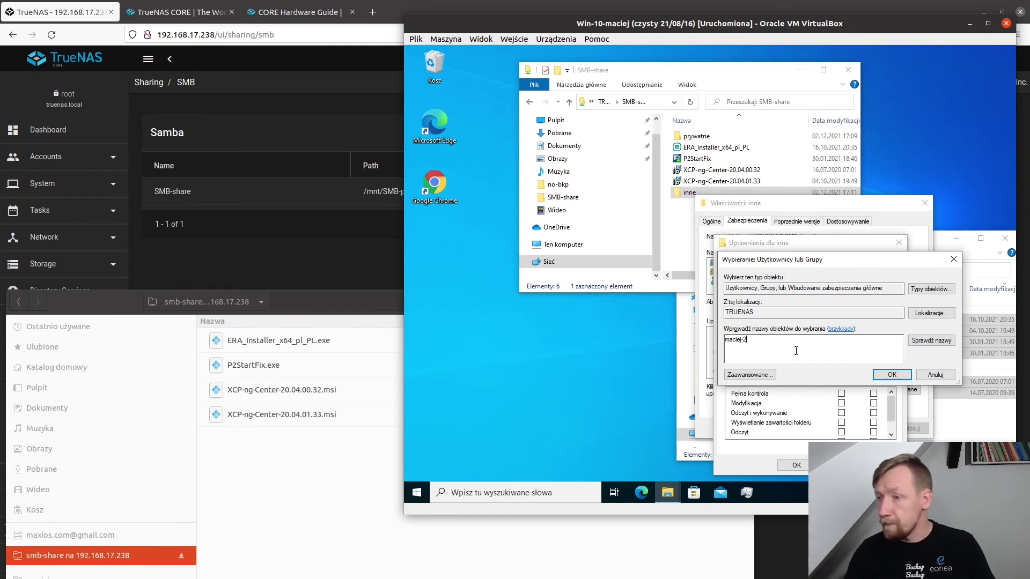
pyautogui.click(928, 341)
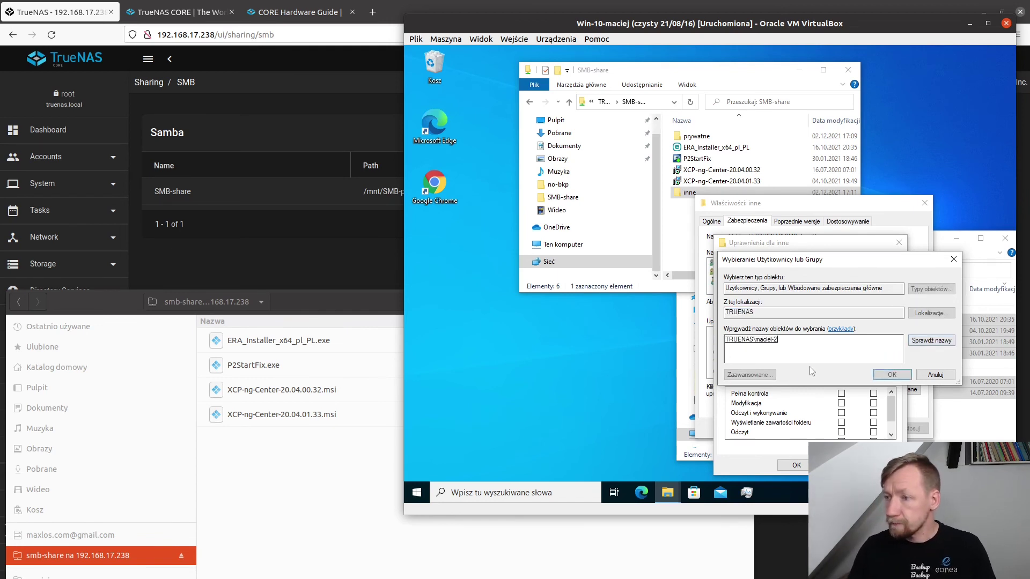
pyautogui.click(876, 377)
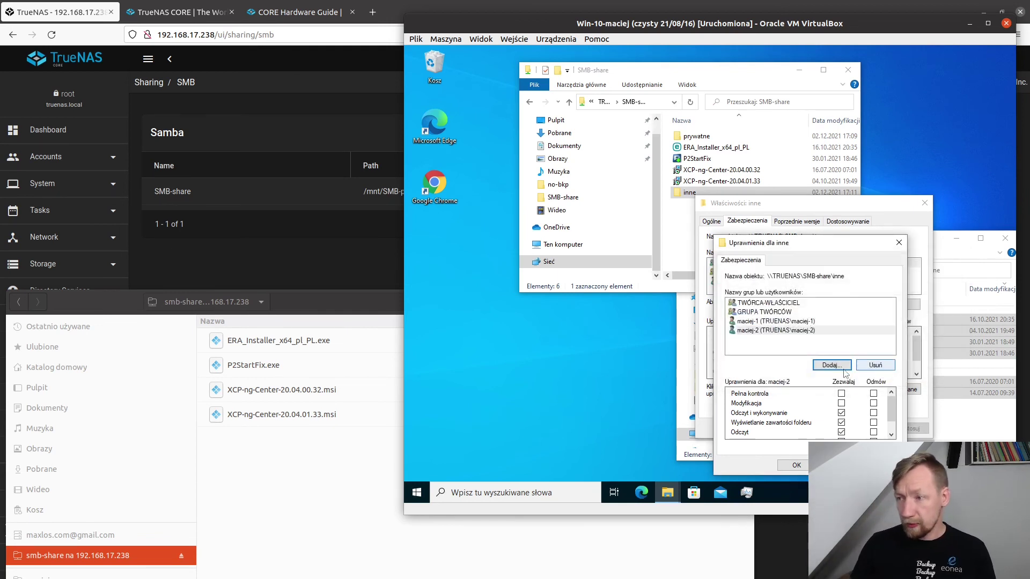
pyautogui.click(795, 464)
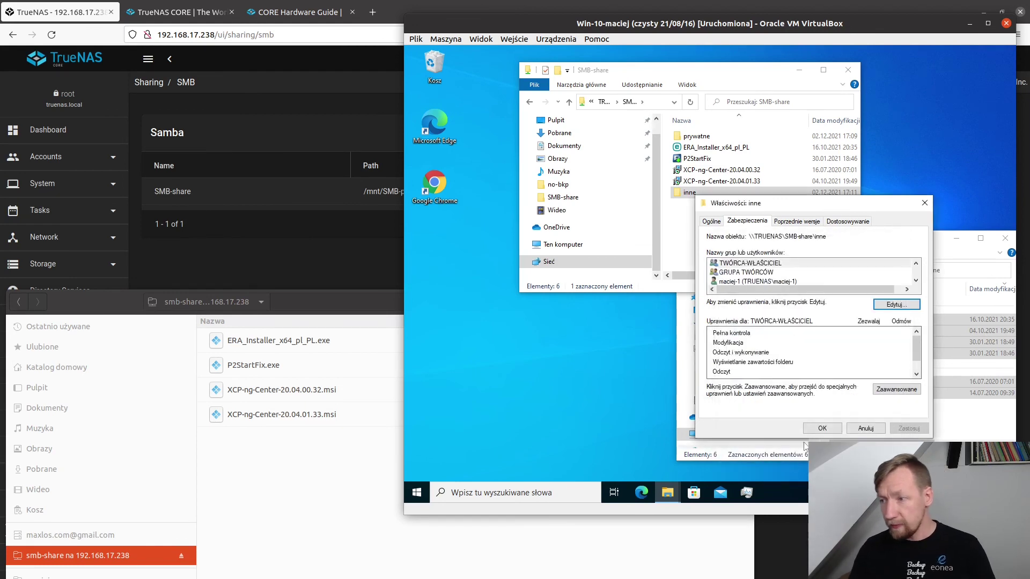
pyautogui.click(821, 428)
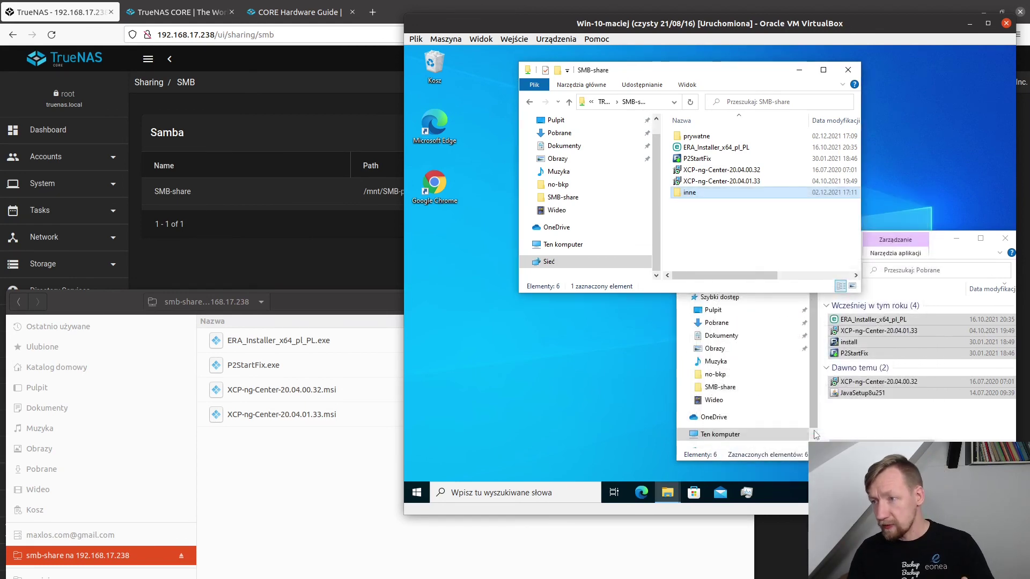
pyautogui.click(267, 482)
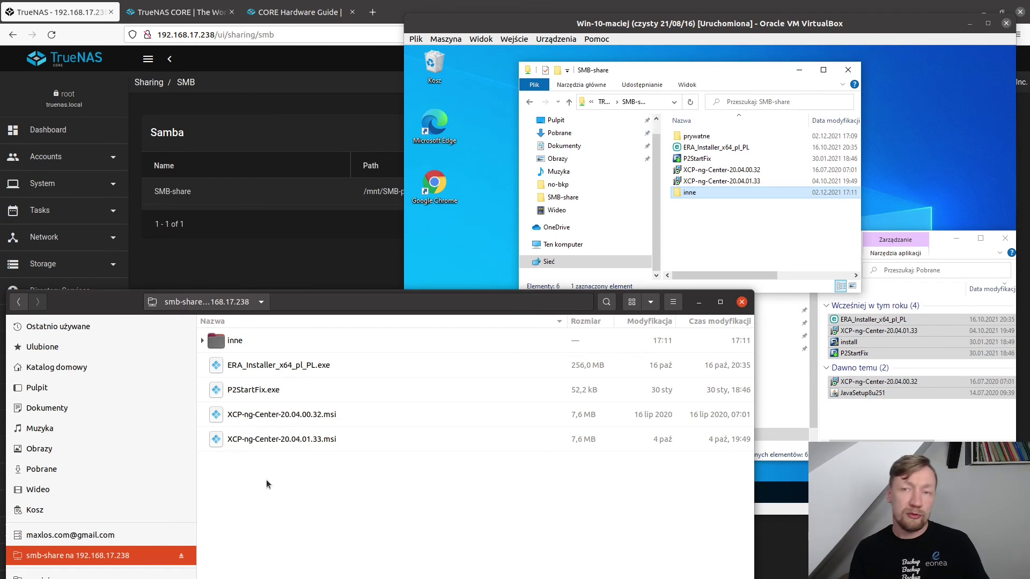